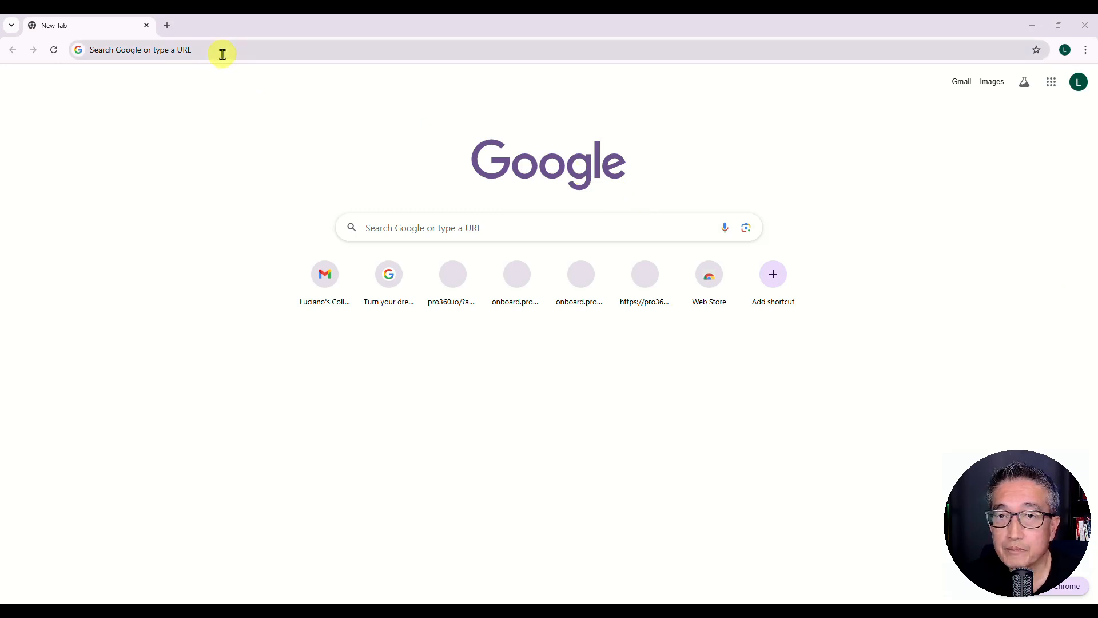
# Load google.com/business in a new Chrome tab and begin creating a business profile.
pyautogui.click(155, 48)
pyautogui.click(297, 33)
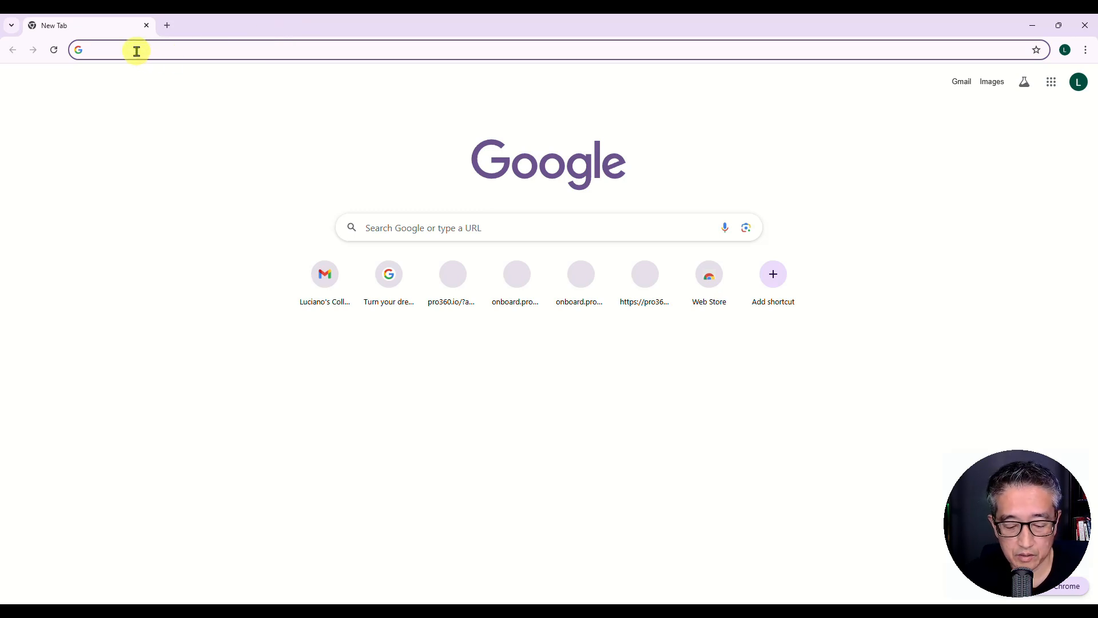
pyautogui.write('goog')
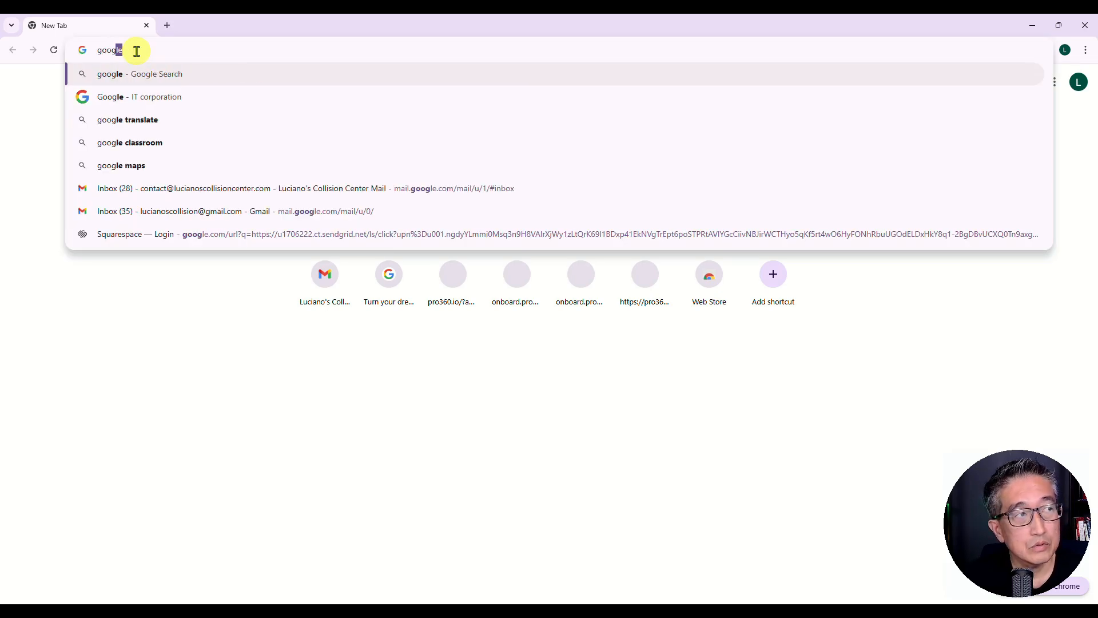
pyautogui.write('le.com/')
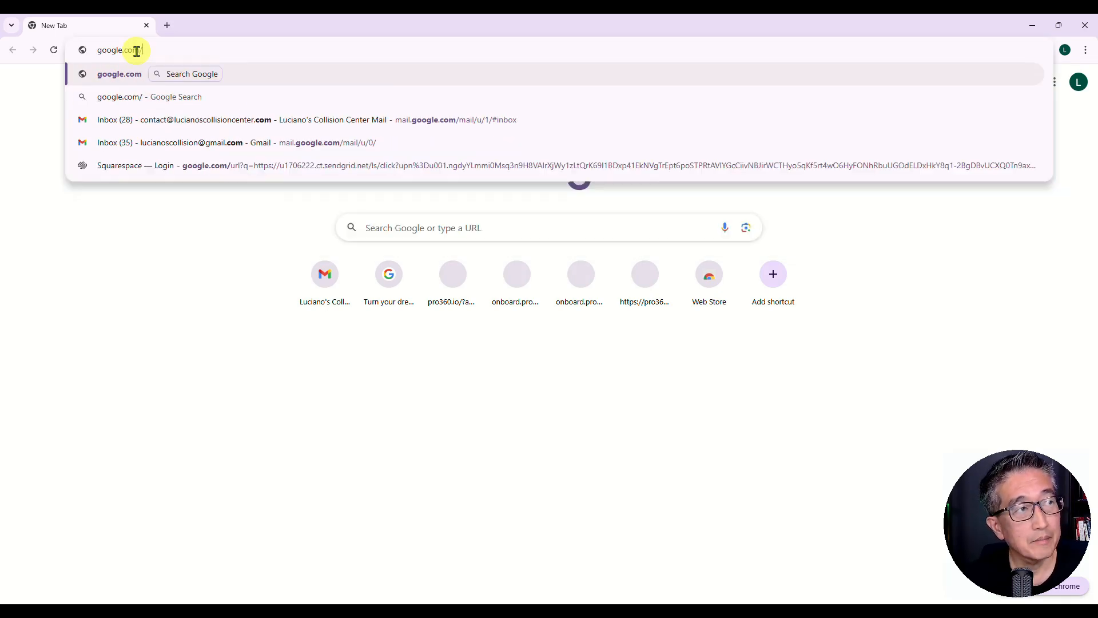
pyautogui.write('business')
pyautogui.press('Return')
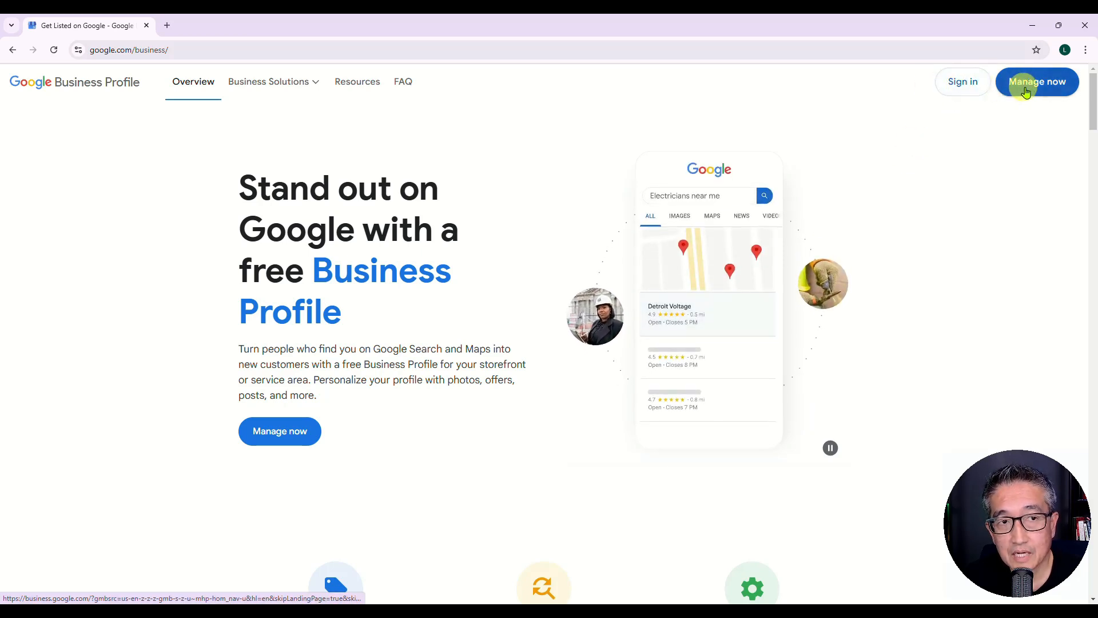
pyautogui.click(1046, 87)
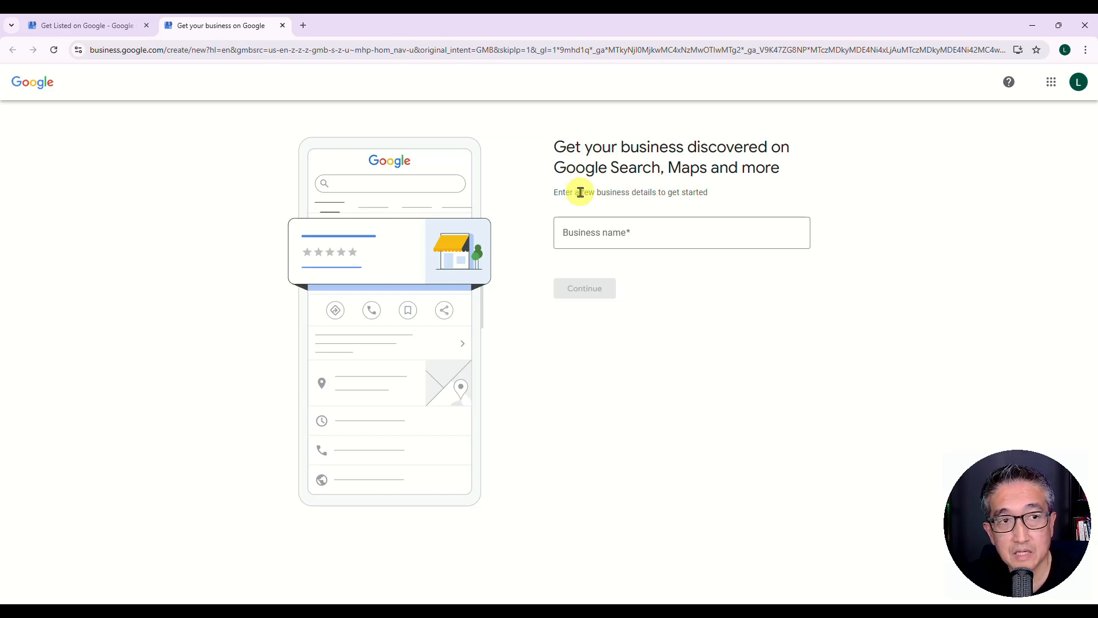
# Paste "Luciano's Collision Center" as the business name and create a new business with it.
pyautogui.click(598, 234)
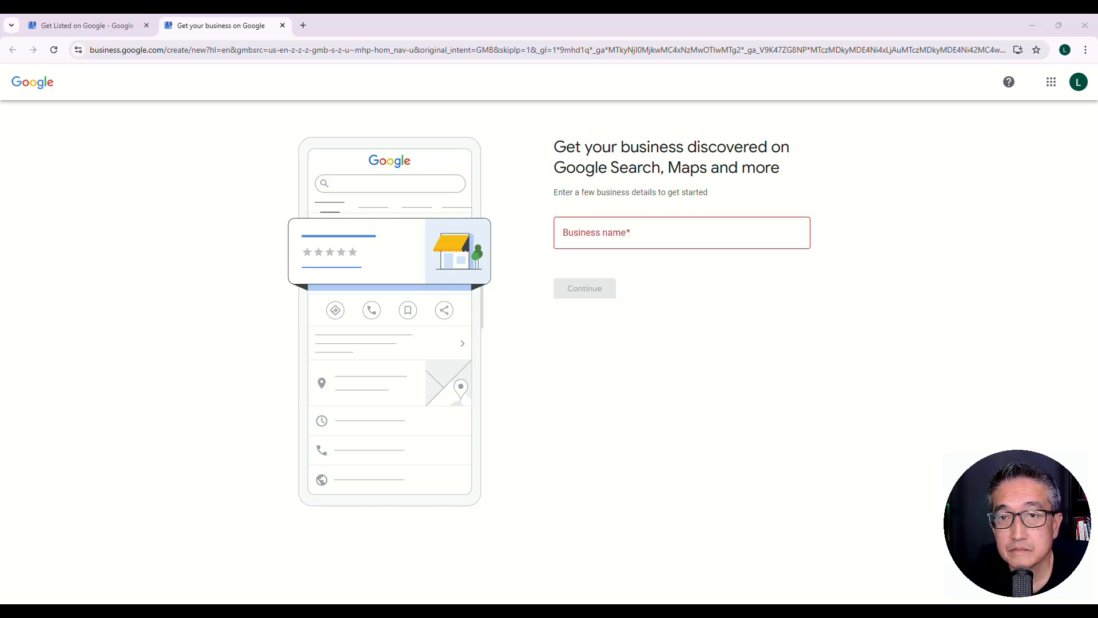
pyautogui.click(625, 235)
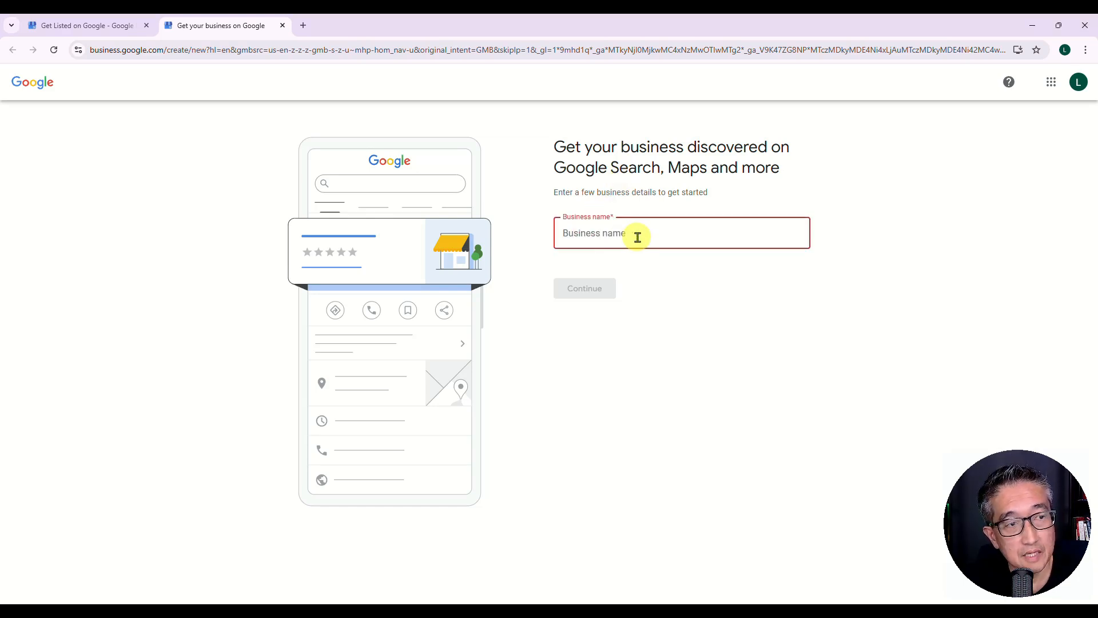
pyautogui.write('Luciano’s Collision Center')
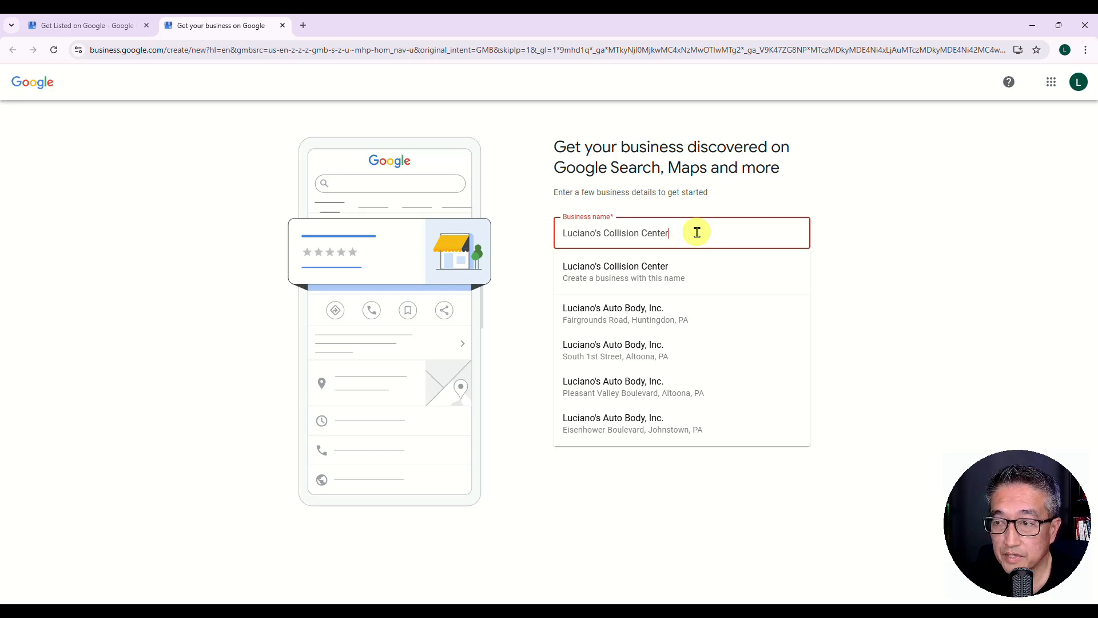
pyautogui.click(655, 275)
pyautogui.click(585, 290)
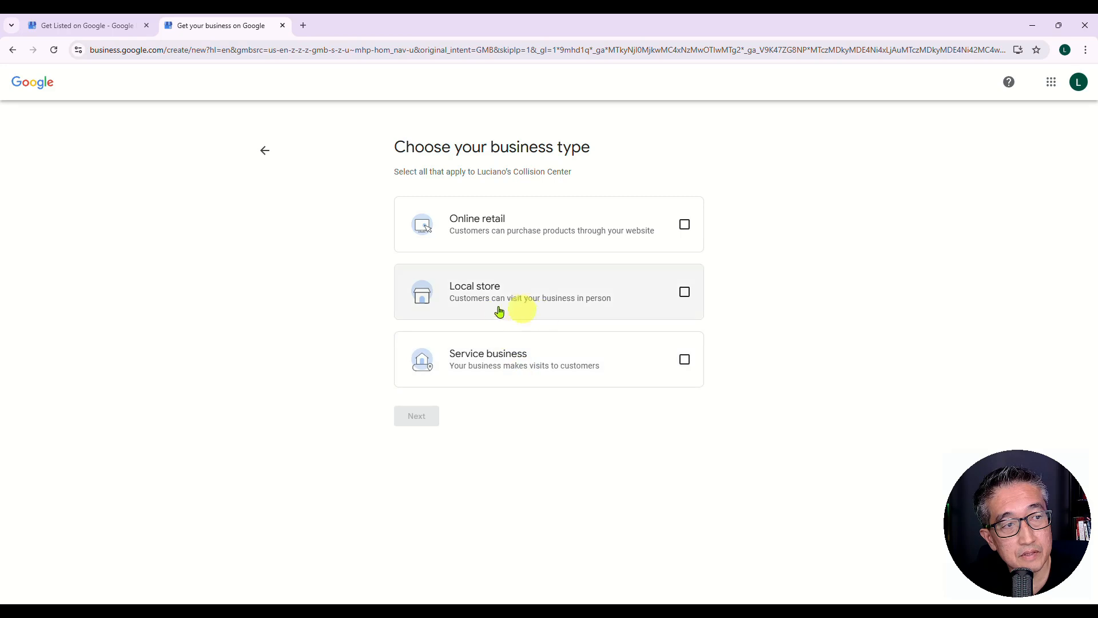
# Choose Local store as the only business type, leaving Service business unchecked.
pyautogui.click(685, 290)
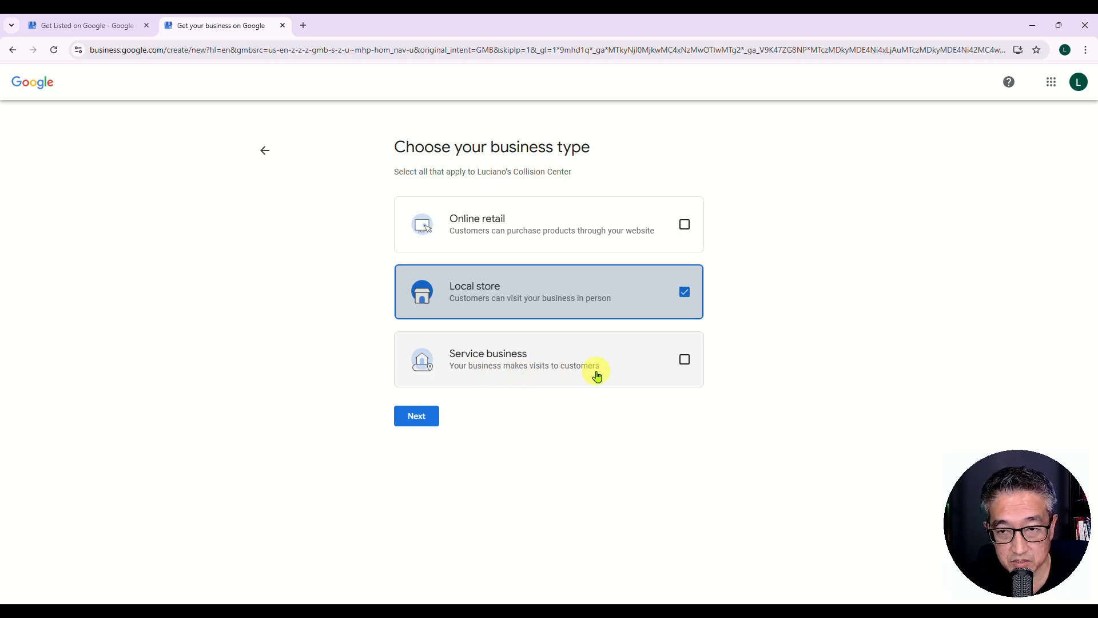
pyautogui.click(686, 362)
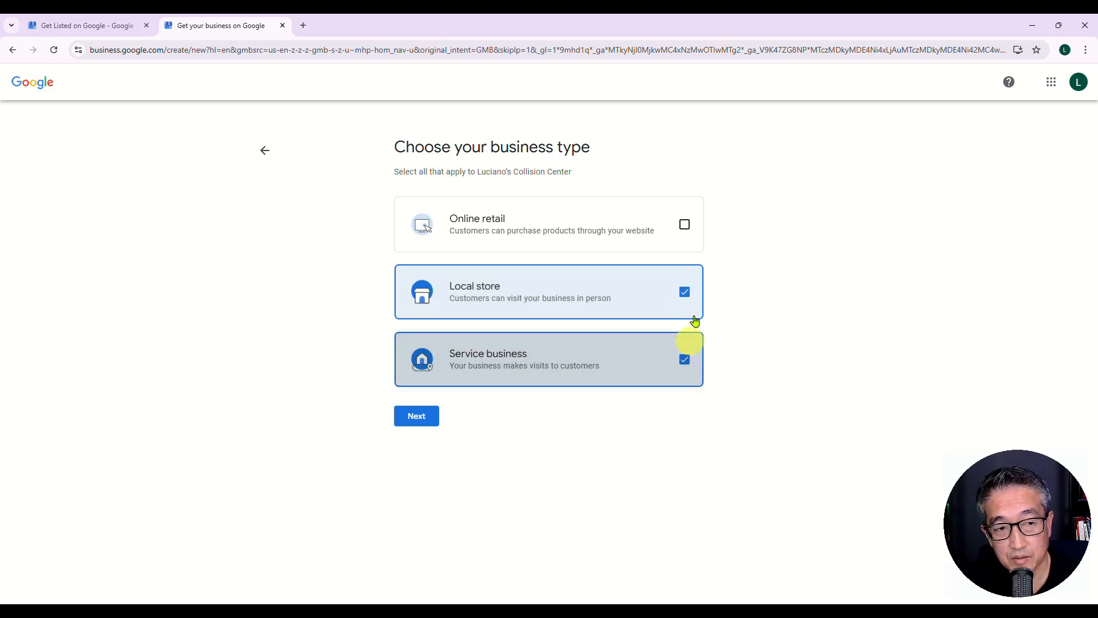
pyautogui.click(685, 361)
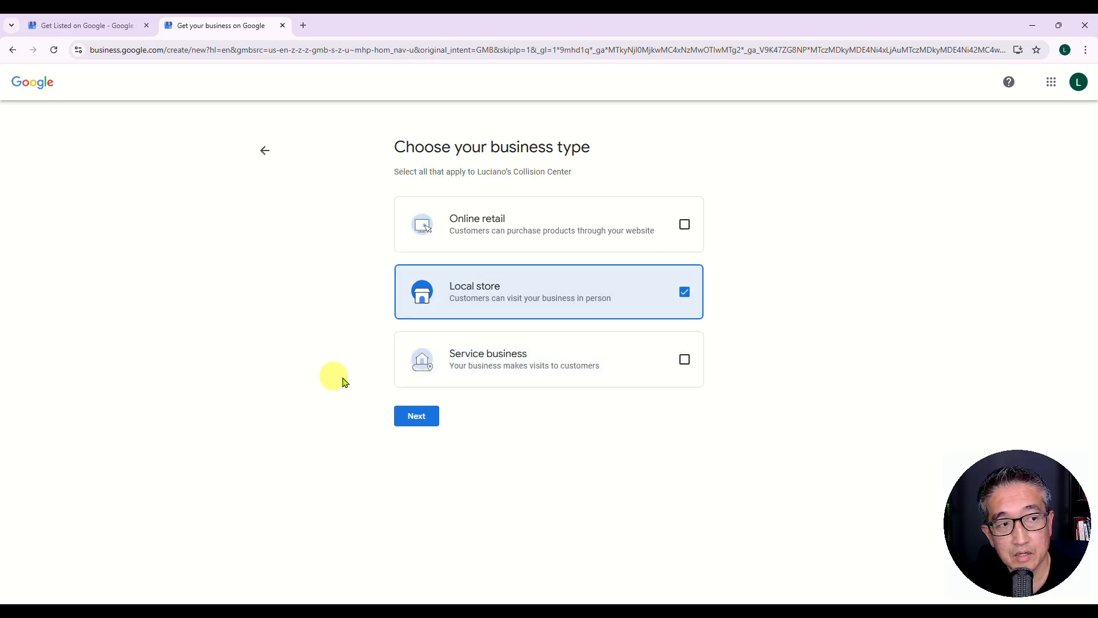
pyautogui.click(416, 417)
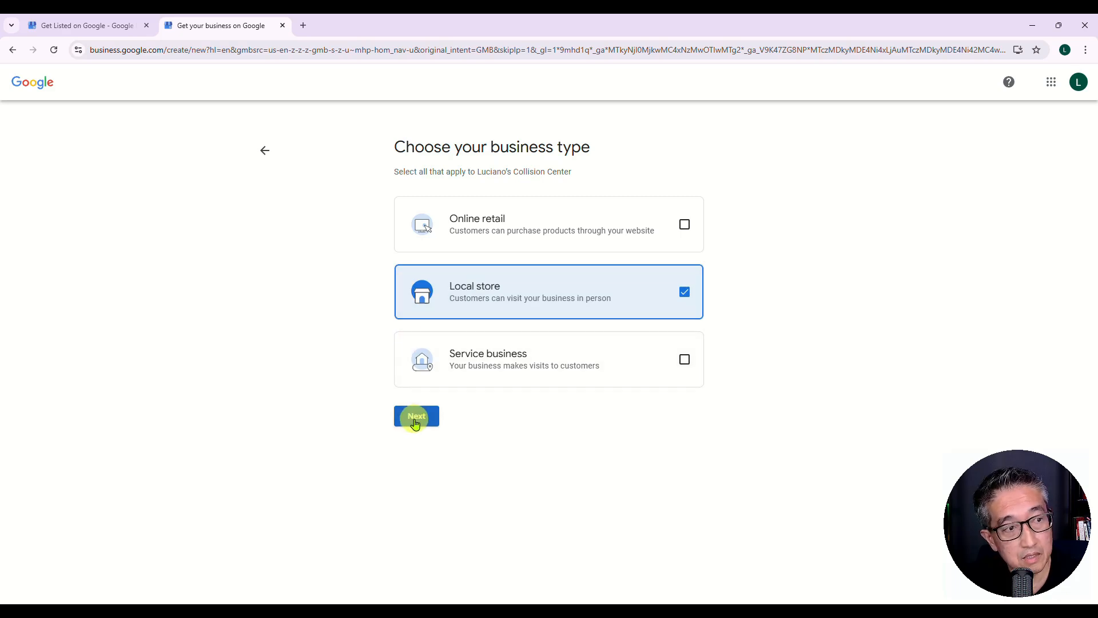
pyautogui.click(610, 225)
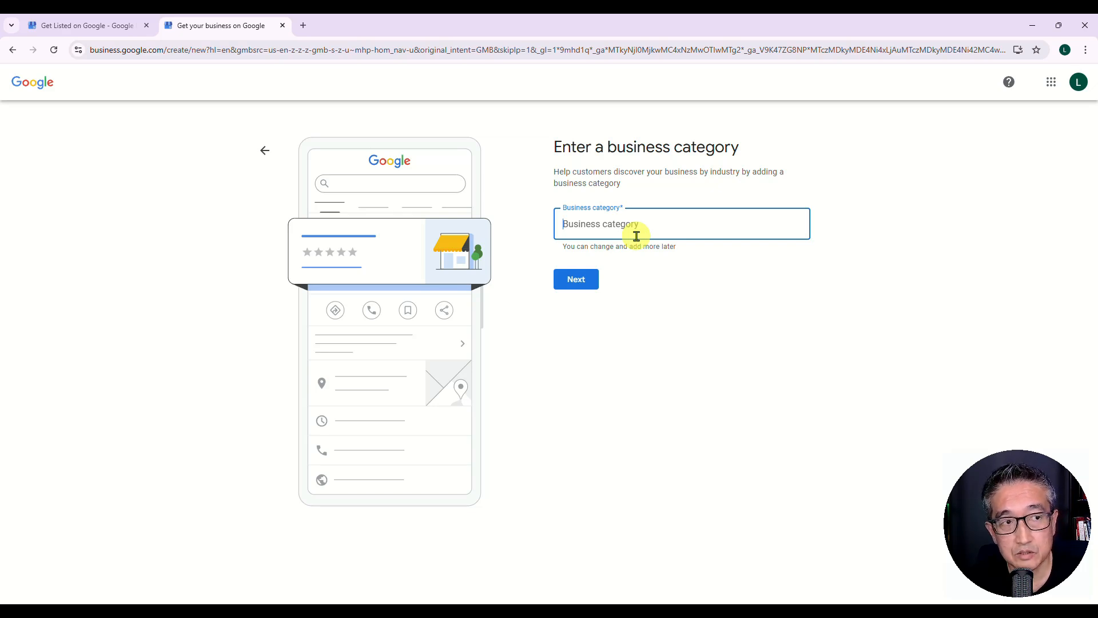
# Search 'auto body' and pick Auto body shop as the business category.
pyautogui.write('auto body')
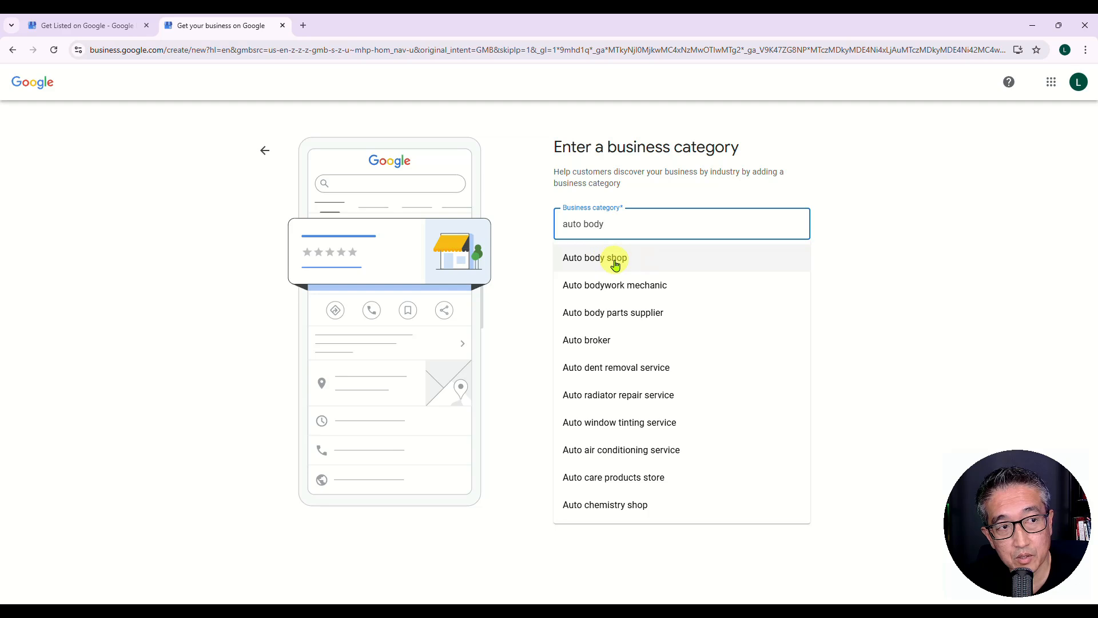
pyautogui.click(615, 262)
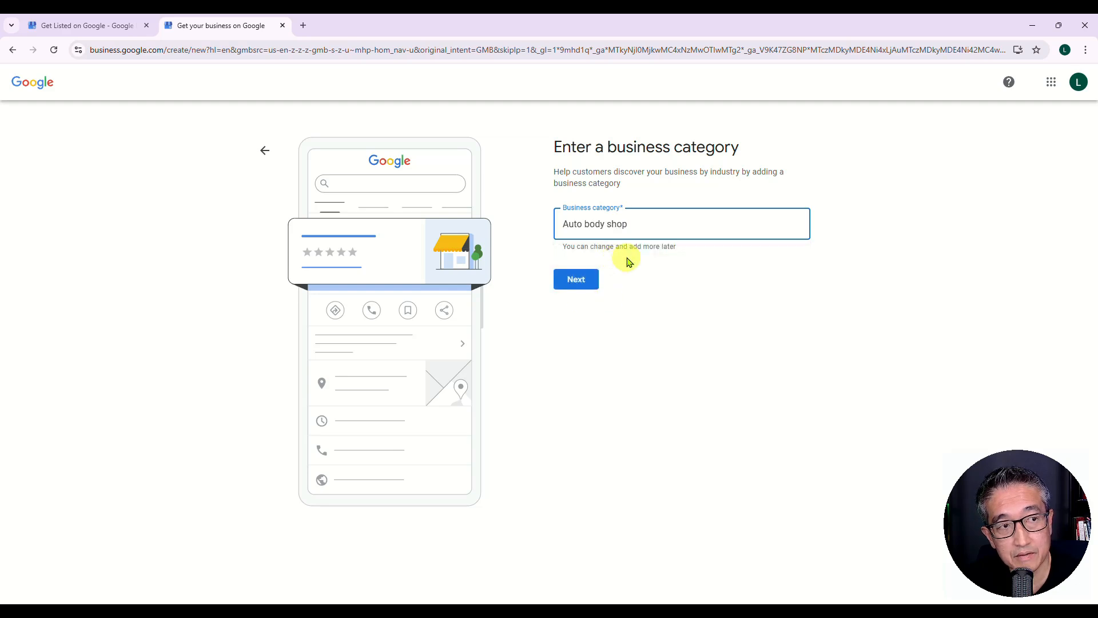
pyautogui.click(576, 280)
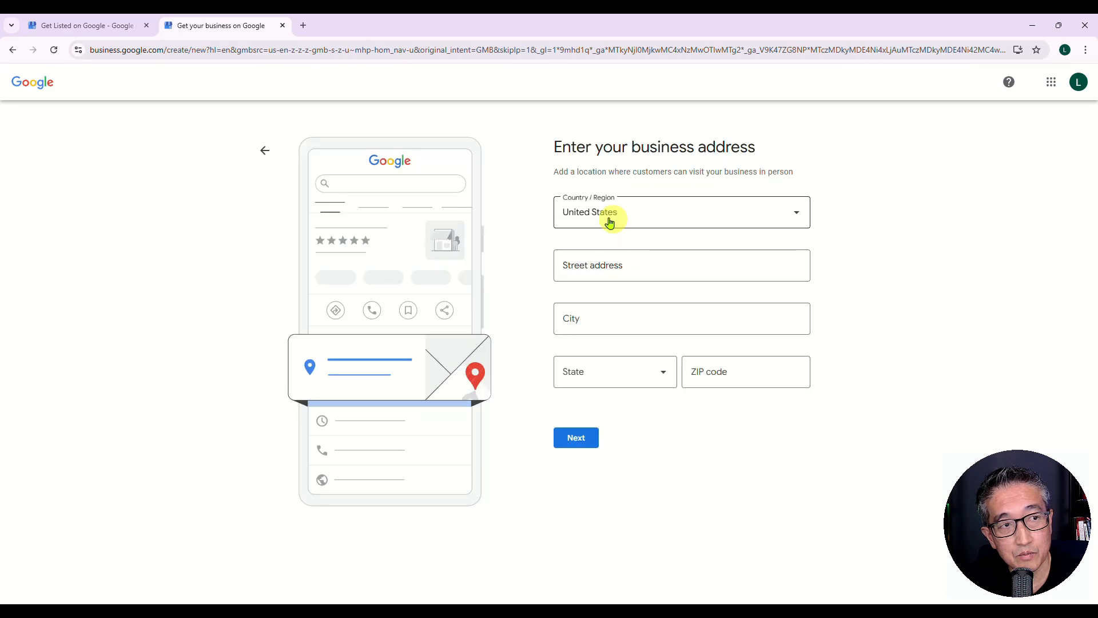
# Keep United States and enter the street address from the matching suggestion, then submit.
pyautogui.click(601, 218)
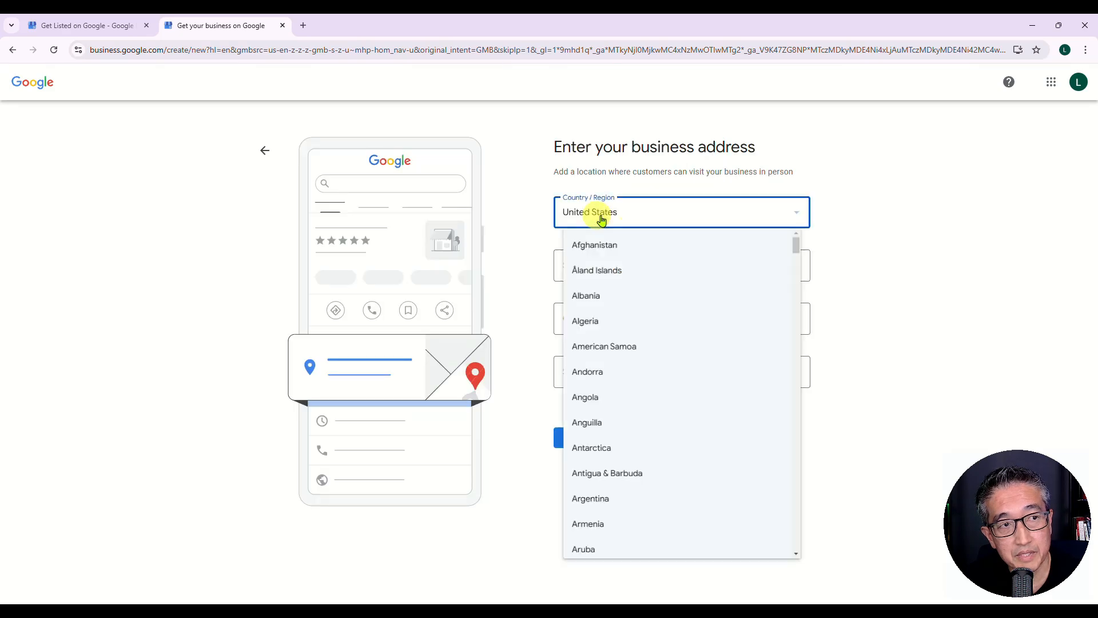
pyautogui.click(543, 217)
pyautogui.click(579, 266)
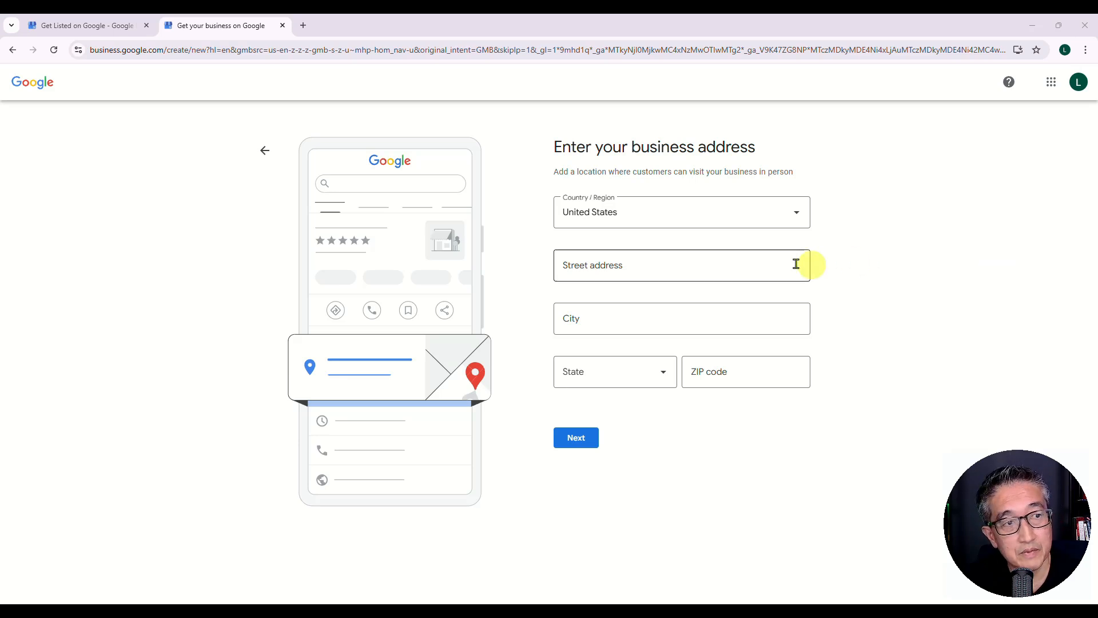
pyautogui.click(711, 268)
pyautogui.write('107 Minnis Cir')
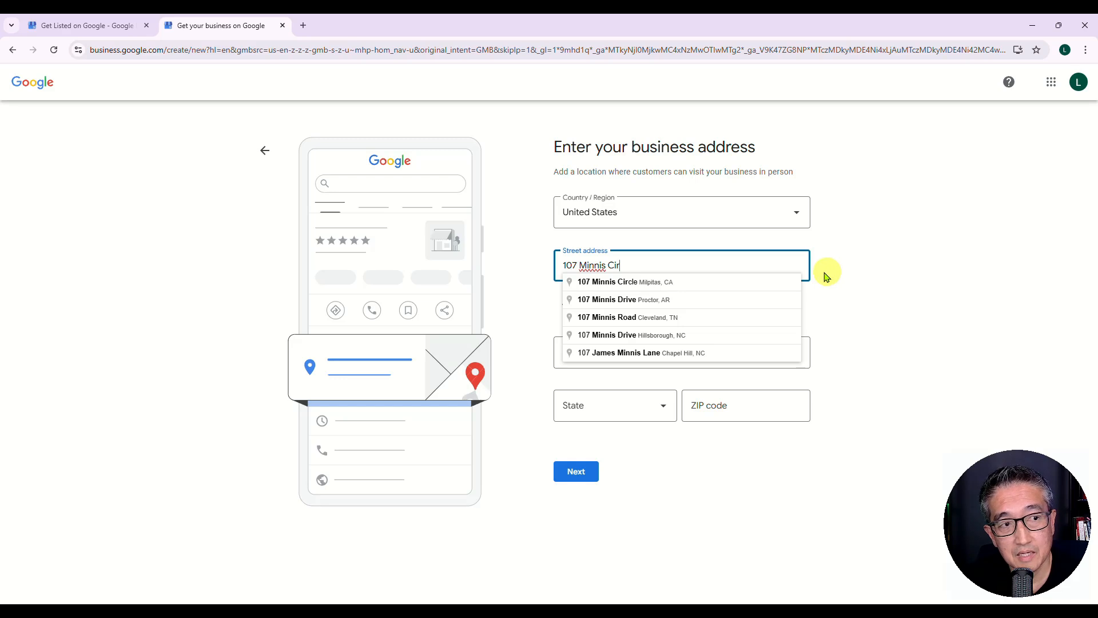
pyautogui.click(594, 288)
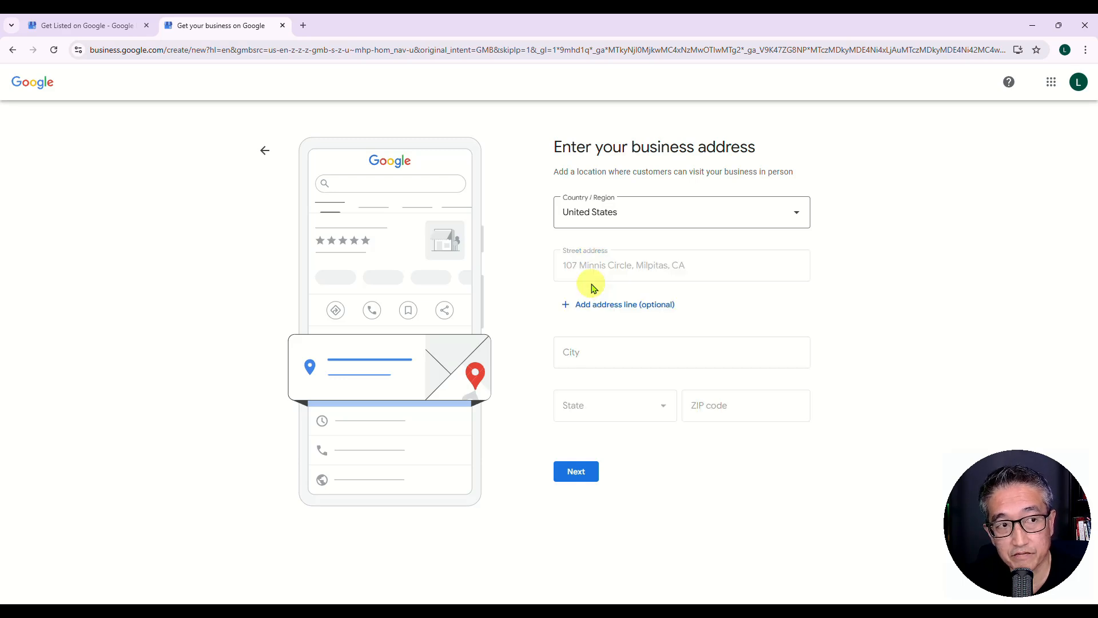
pyautogui.click(642, 266)
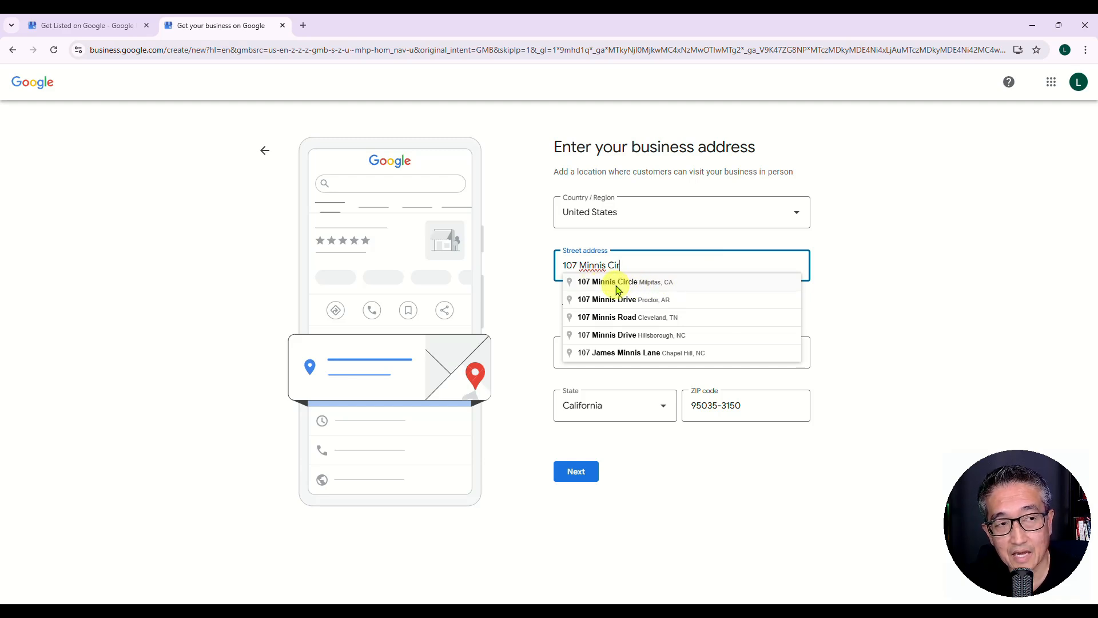
pyautogui.click(618, 286)
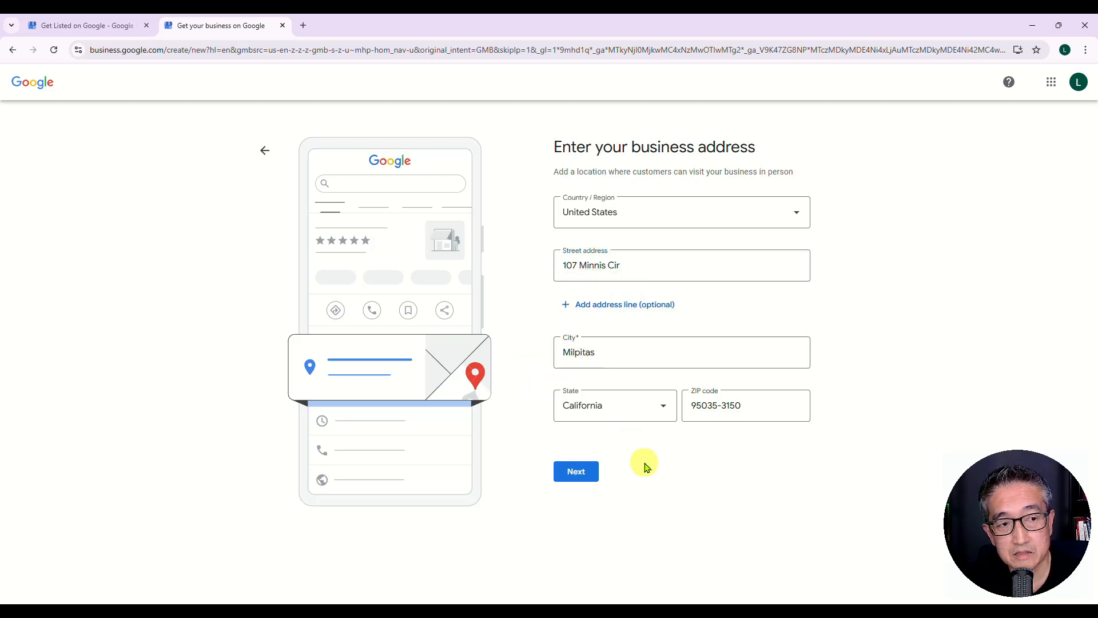
pyautogui.click(578, 475)
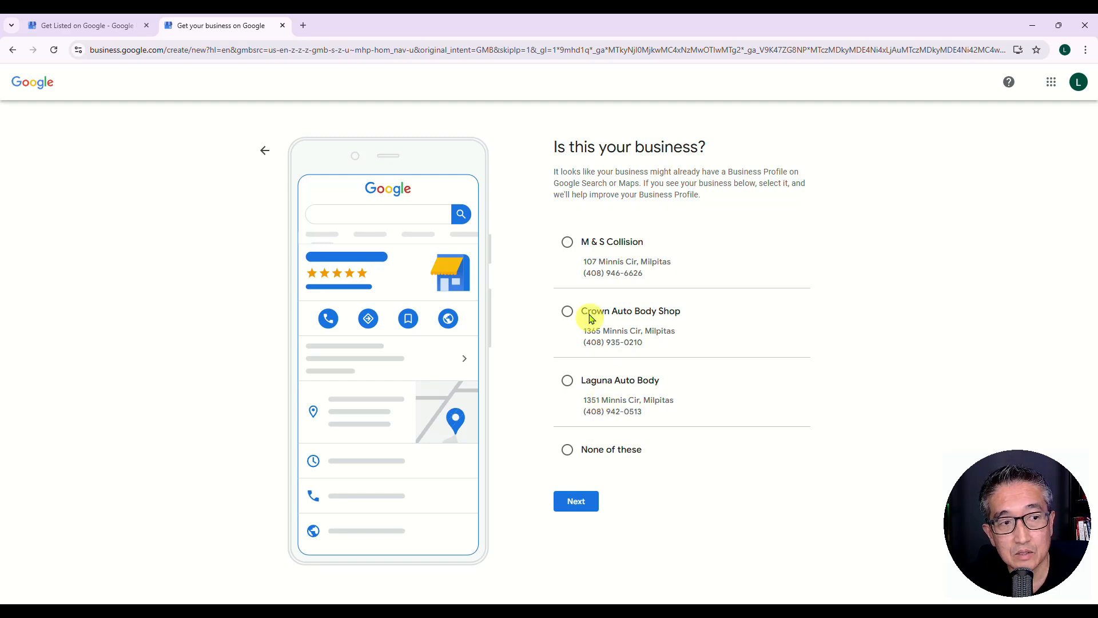
# Confirm none of the listed businesses match, then paste in the business phone number.
pyautogui.click(567, 450)
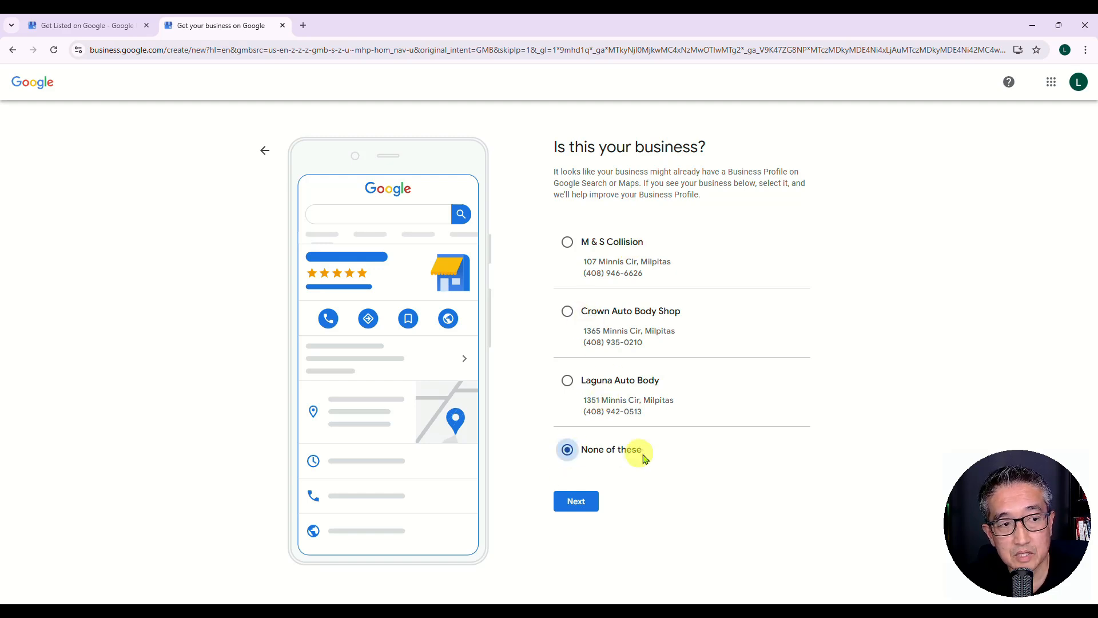
pyautogui.click(573, 502)
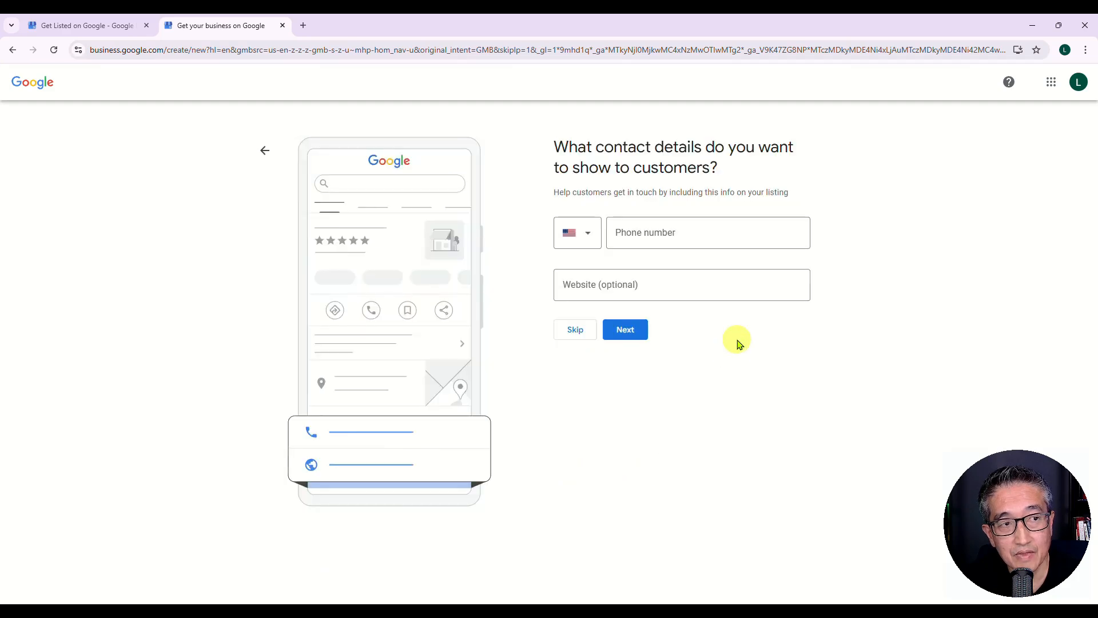
pyautogui.click(658, 238)
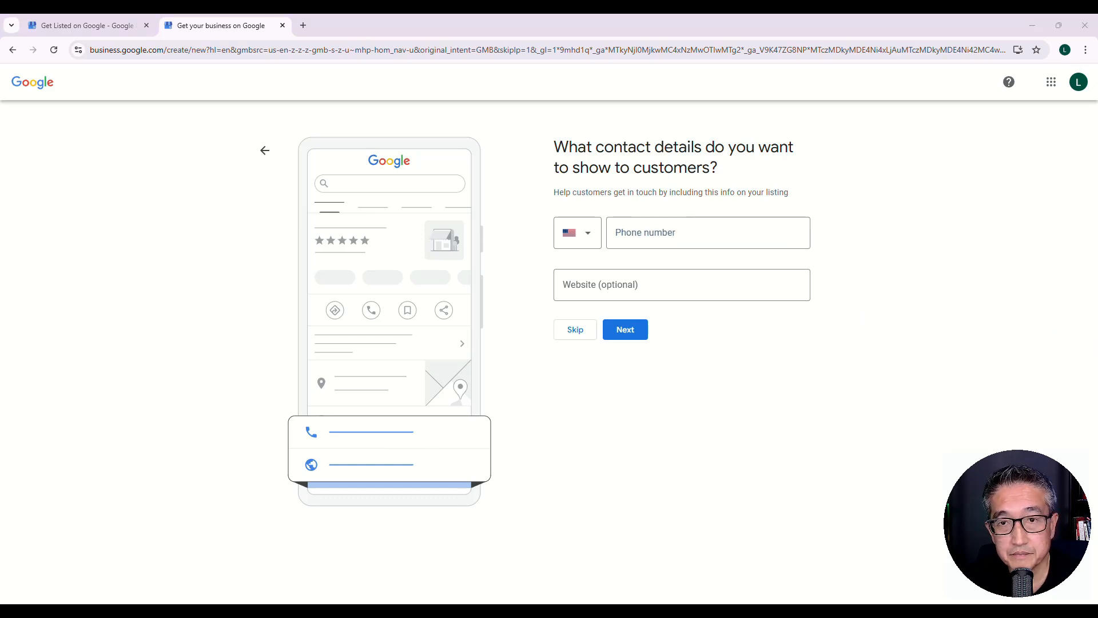
pyautogui.click(643, 235)
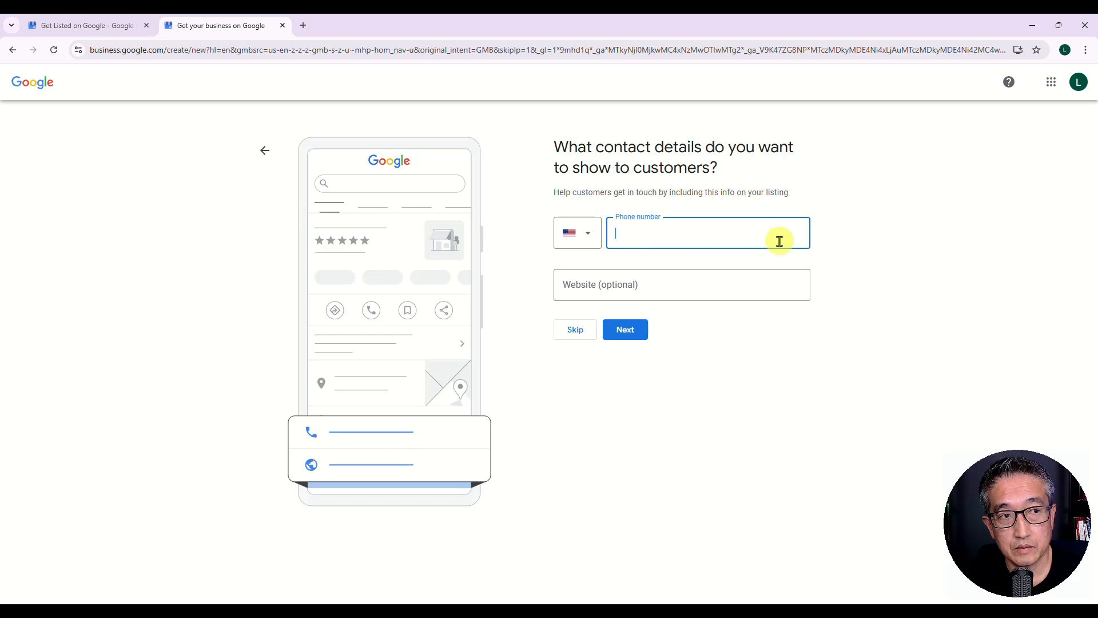
pyautogui.hotkey('ctrl', 'v')
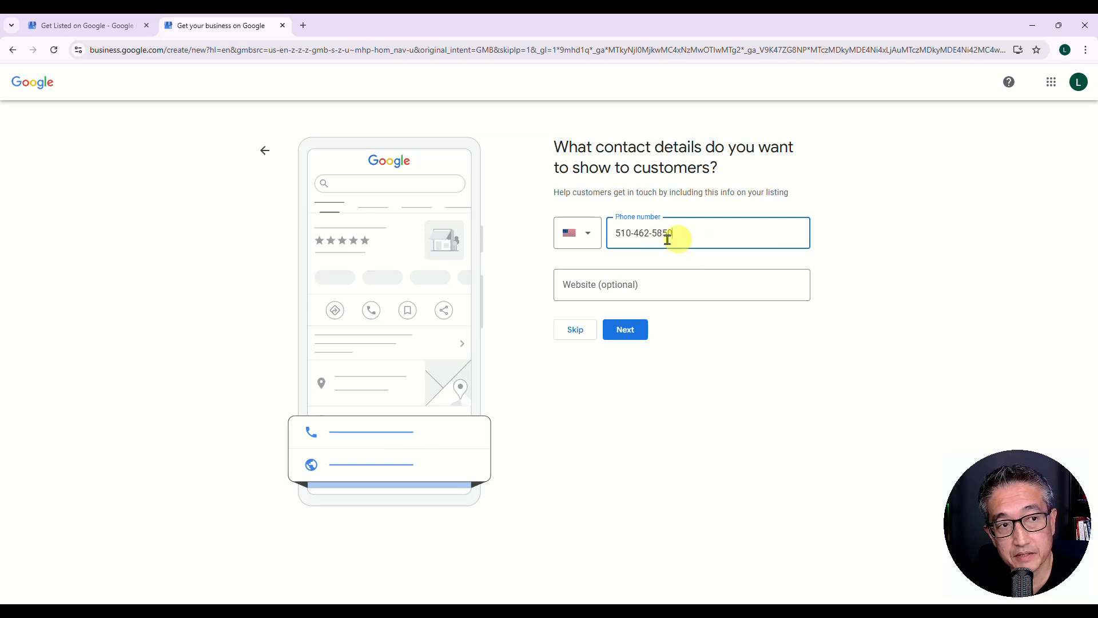
pyautogui.click(589, 287)
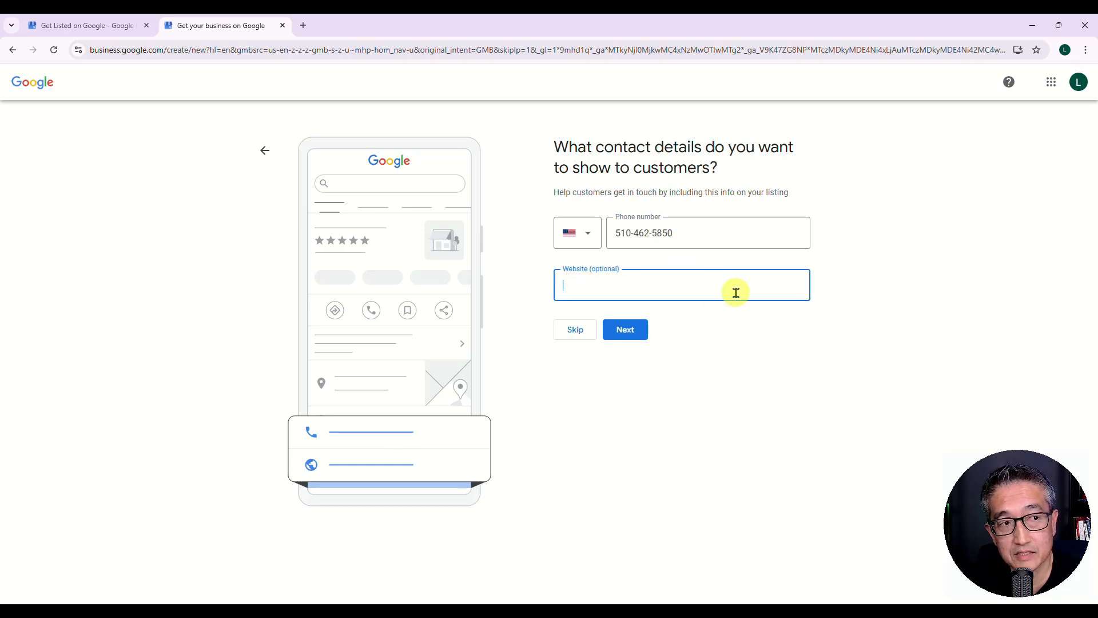
pyautogui.hotkey('alt', 'Tab')
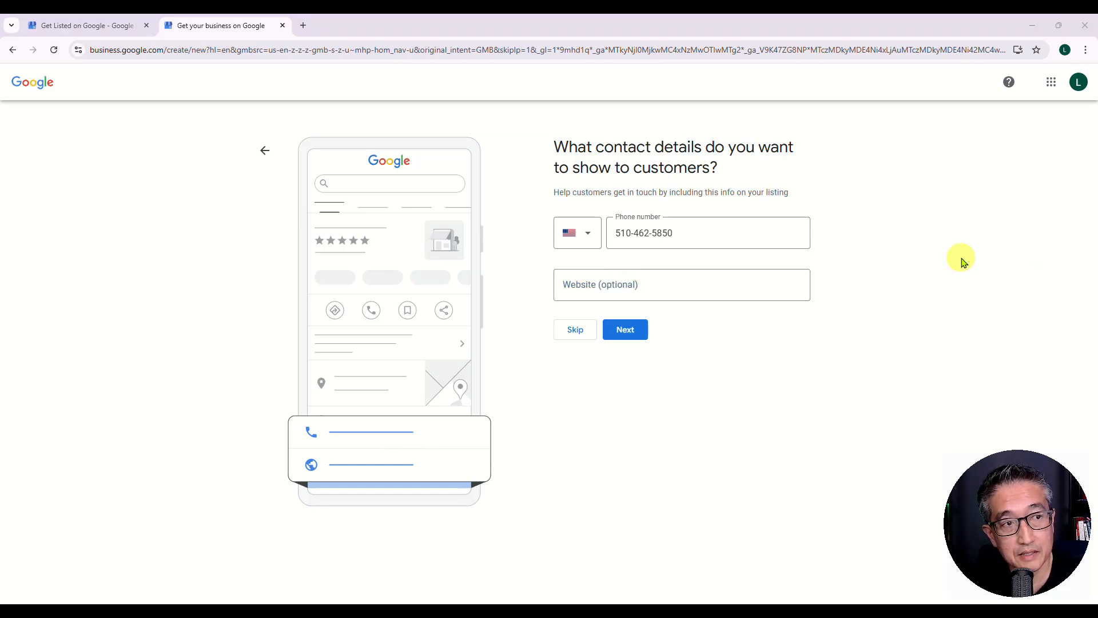
pyautogui.click(655, 283)
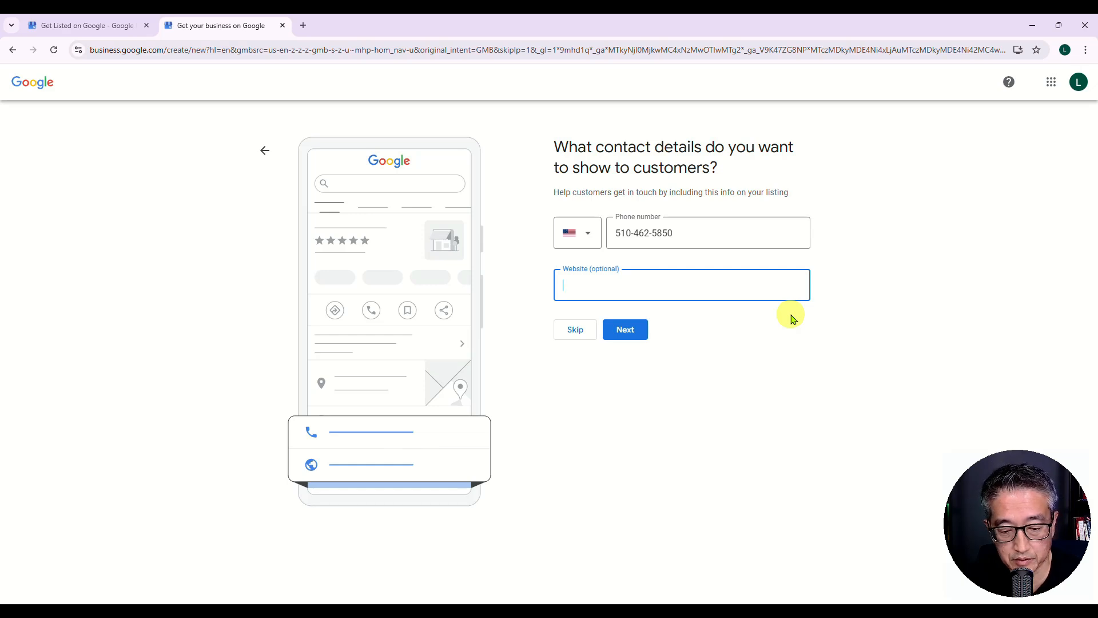
pyautogui.write('https://lucianoscollisioncenter.com/')
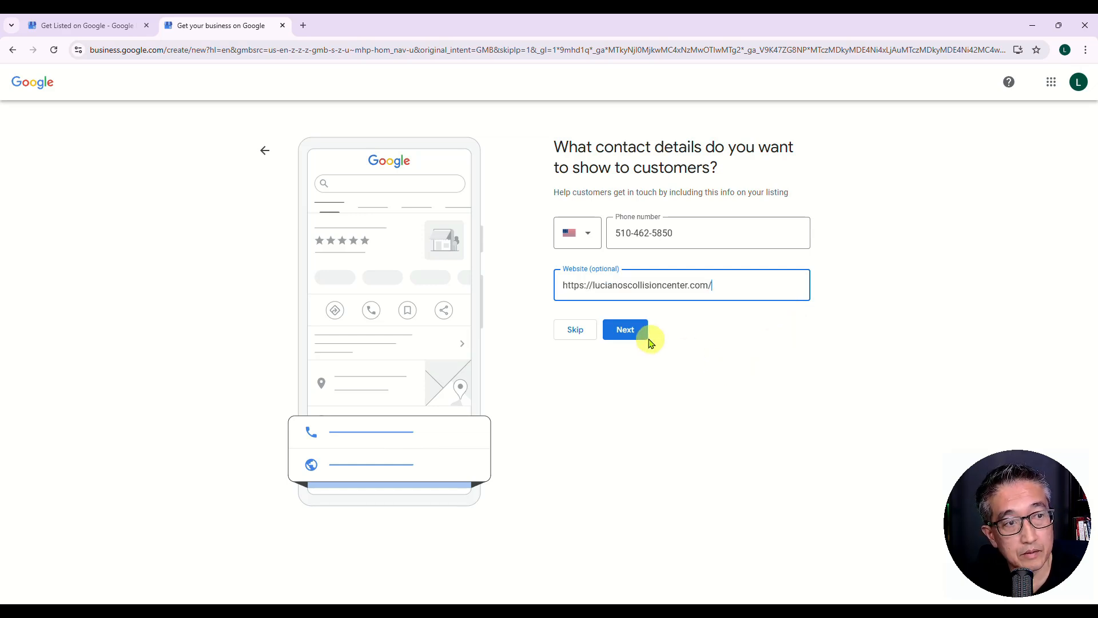
pyautogui.click(625, 332)
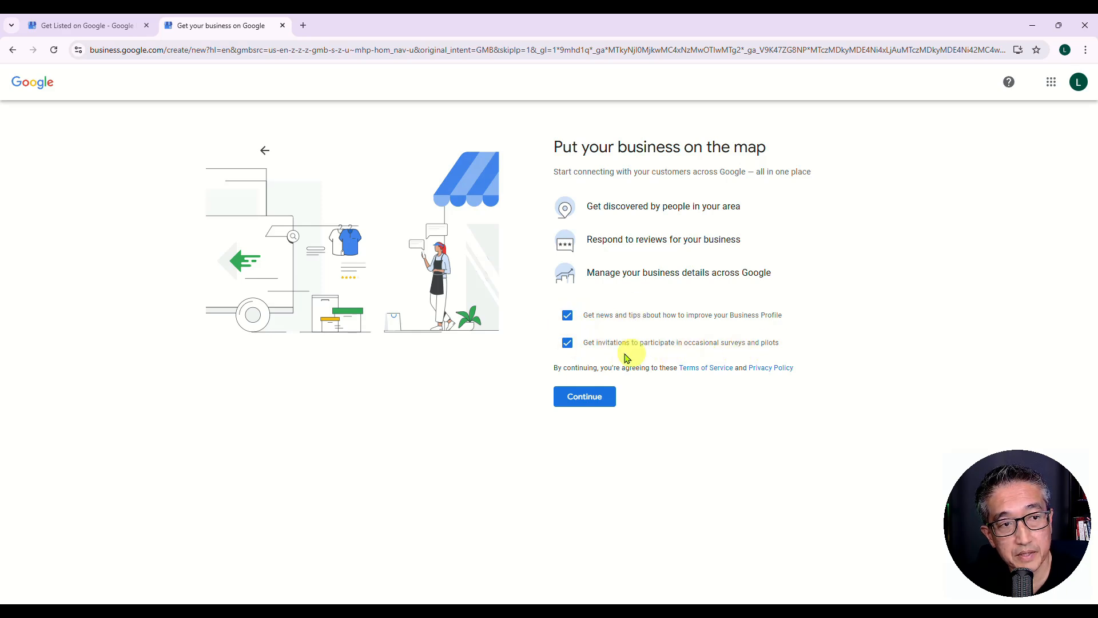
# Opt out of survey and pilot invitations and create the profile.
pyautogui.click(568, 342)
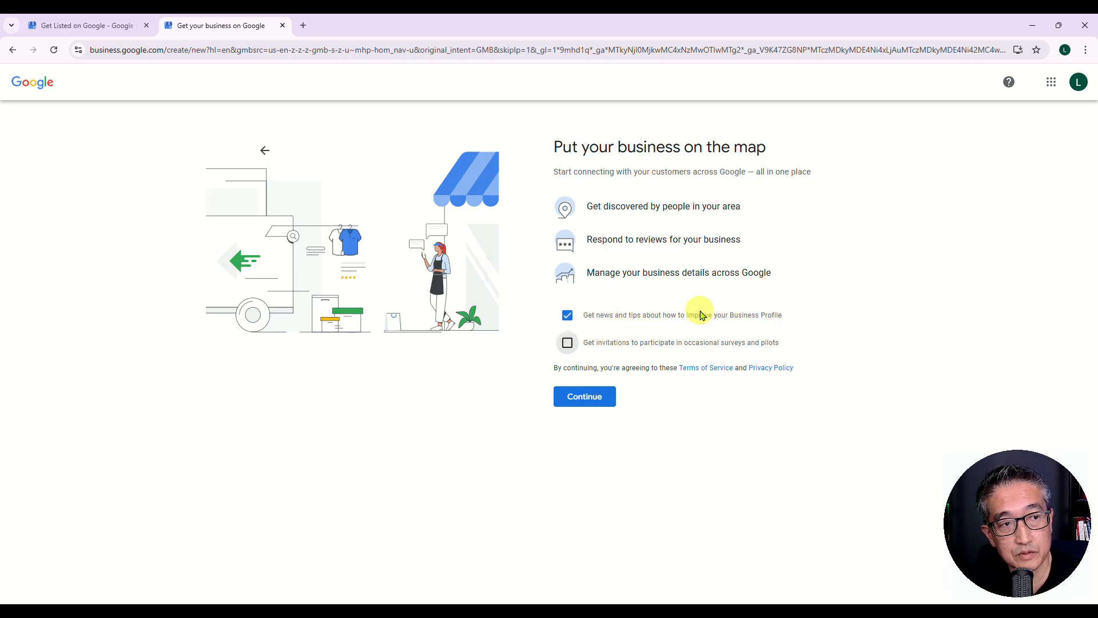
pyautogui.click(604, 403)
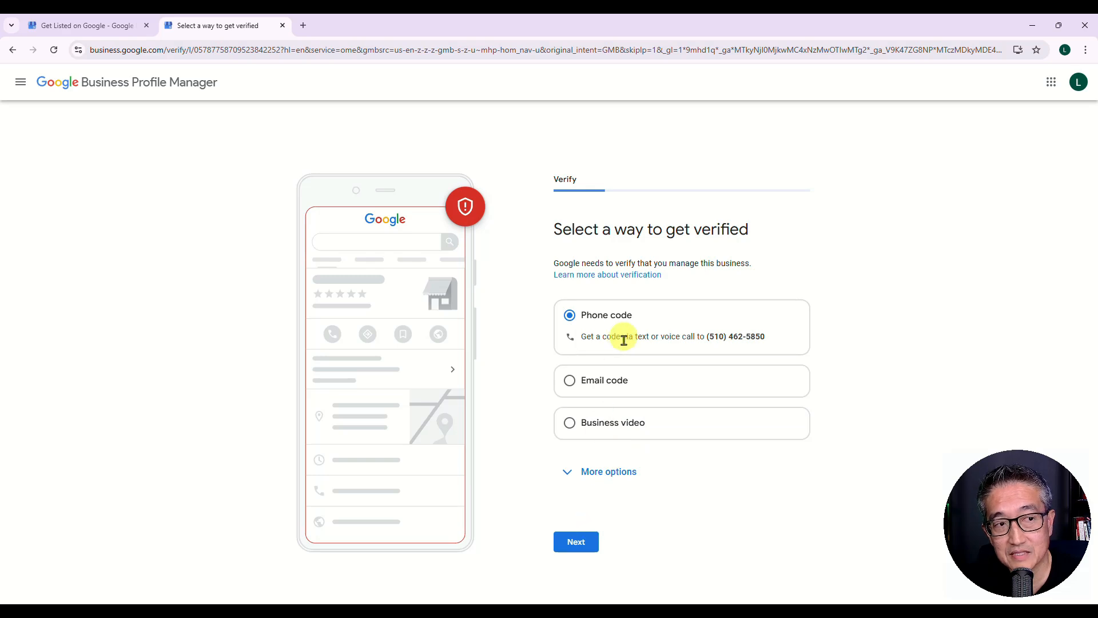
# Verify the business with the 6-digit phone code received by text message.
pyautogui.click(569, 544)
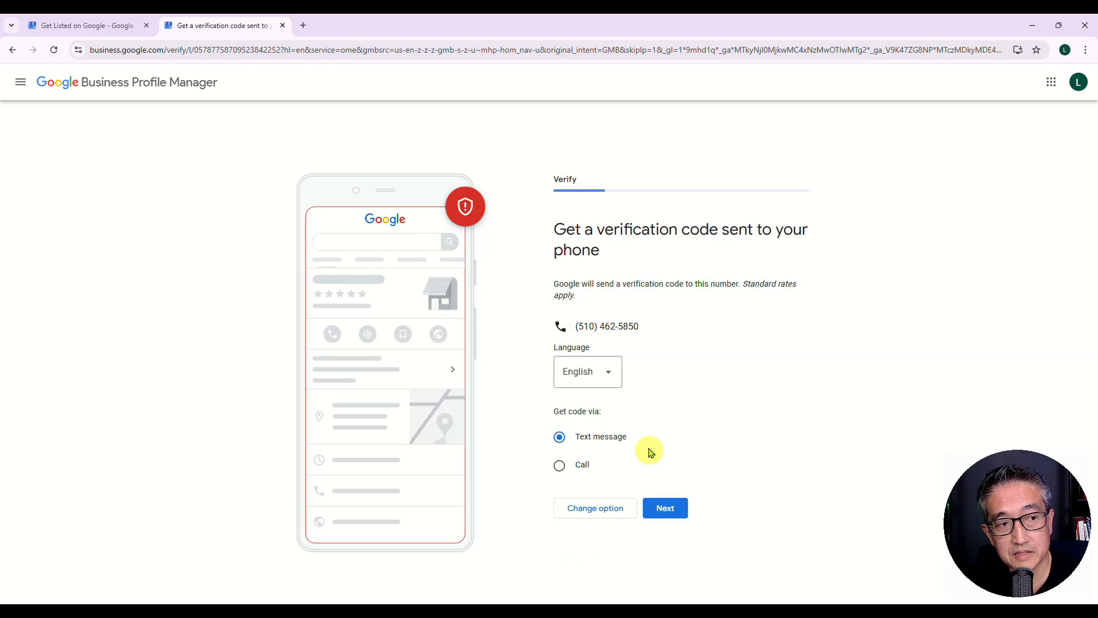
pyautogui.click(666, 514)
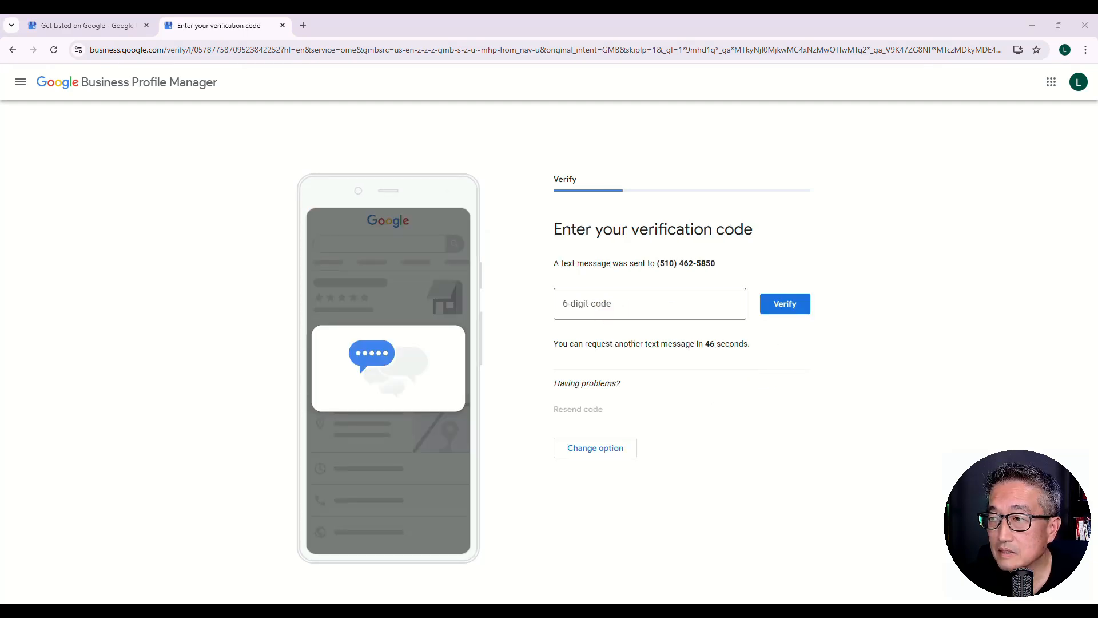
pyautogui.click(595, 314)
pyautogui.click(785, 304)
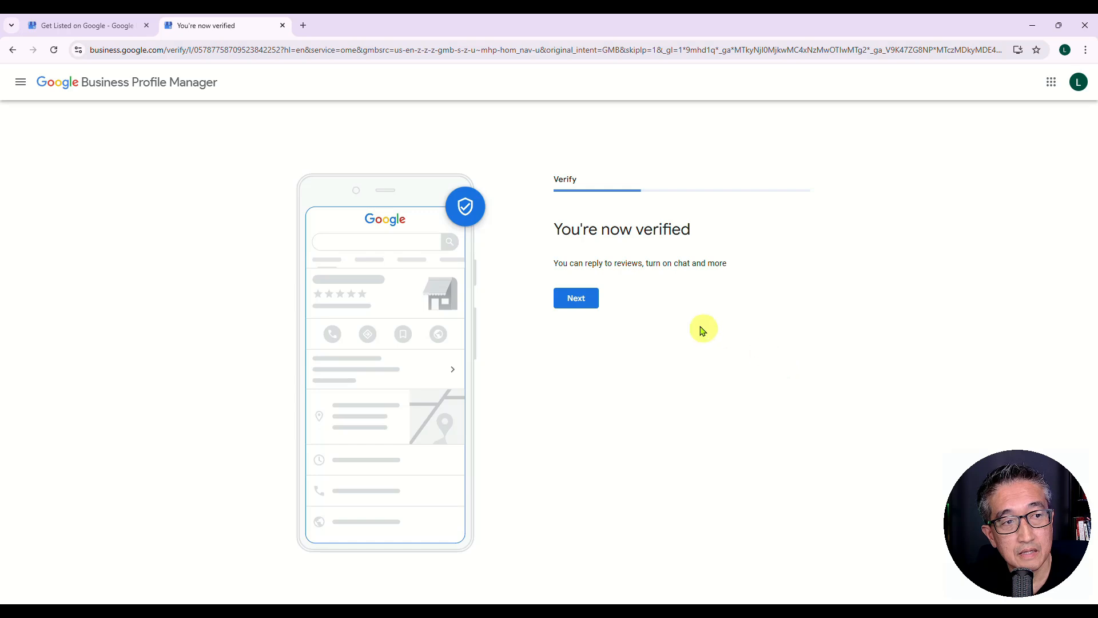
pyautogui.click(580, 303)
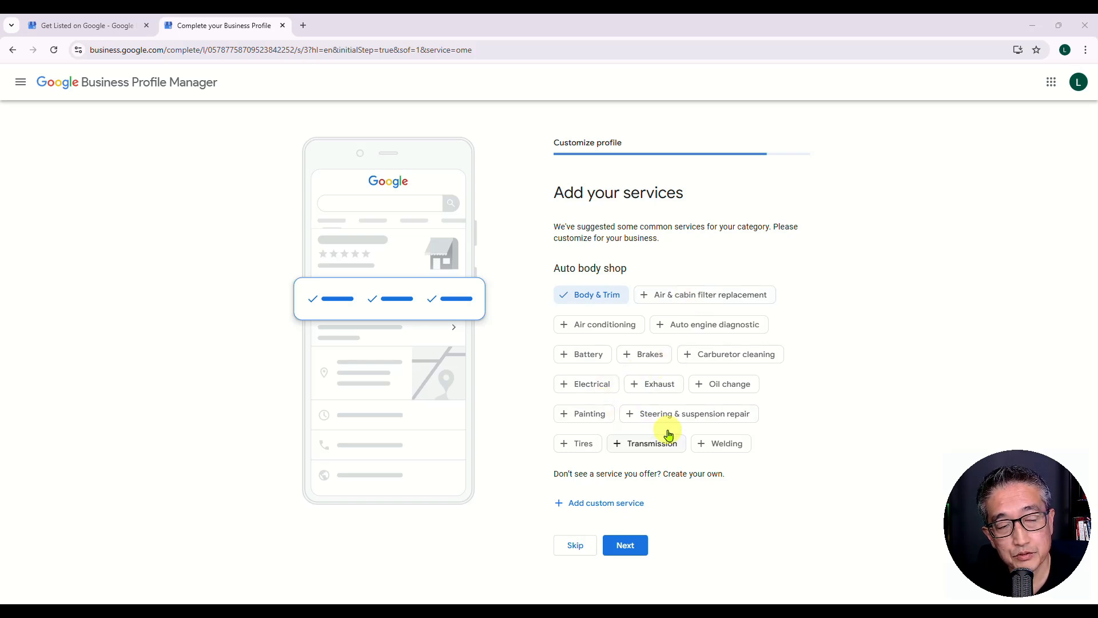
# Select the Painting service alongside Body & Trim.
pyautogui.click(566, 418)
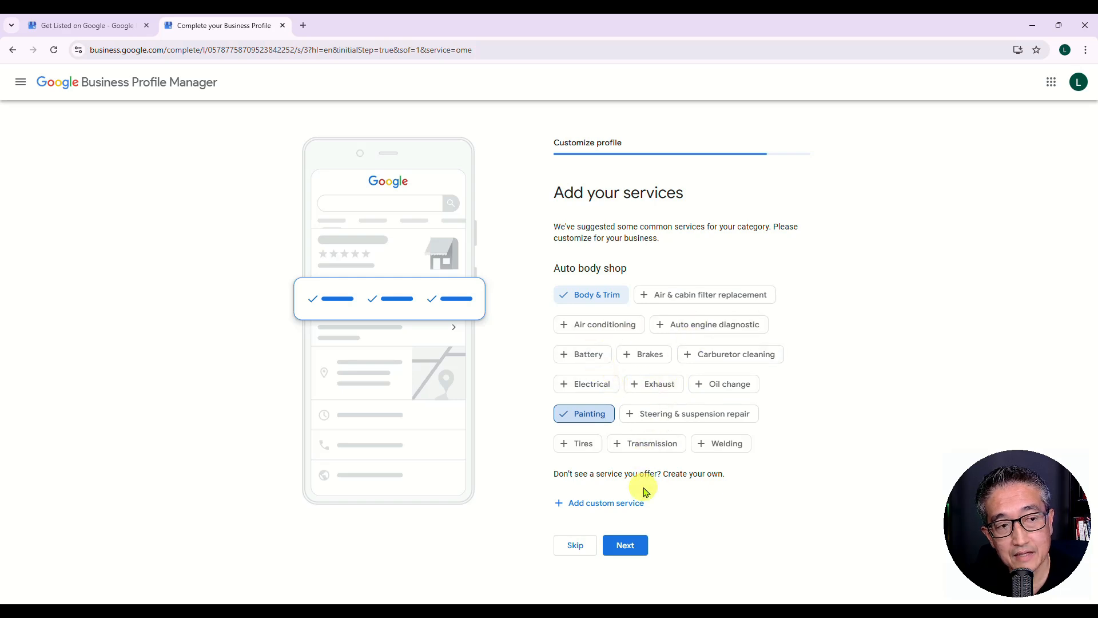
# Set Monday open from 8:00 AM to 6:00 PM and save the business hours.
pyautogui.click(629, 549)
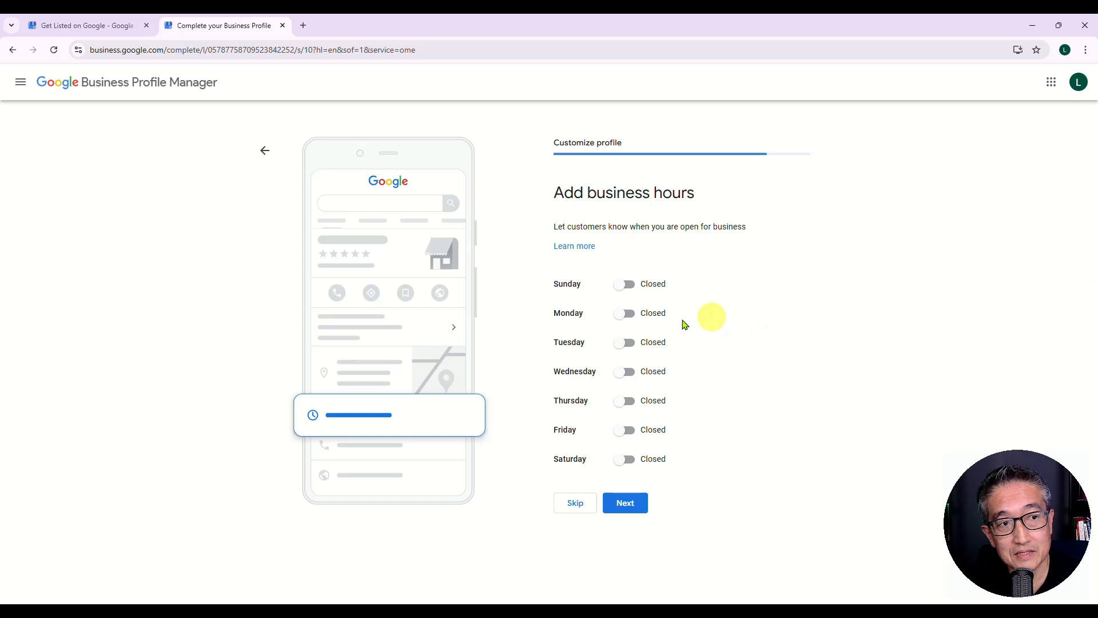
pyautogui.click(628, 315)
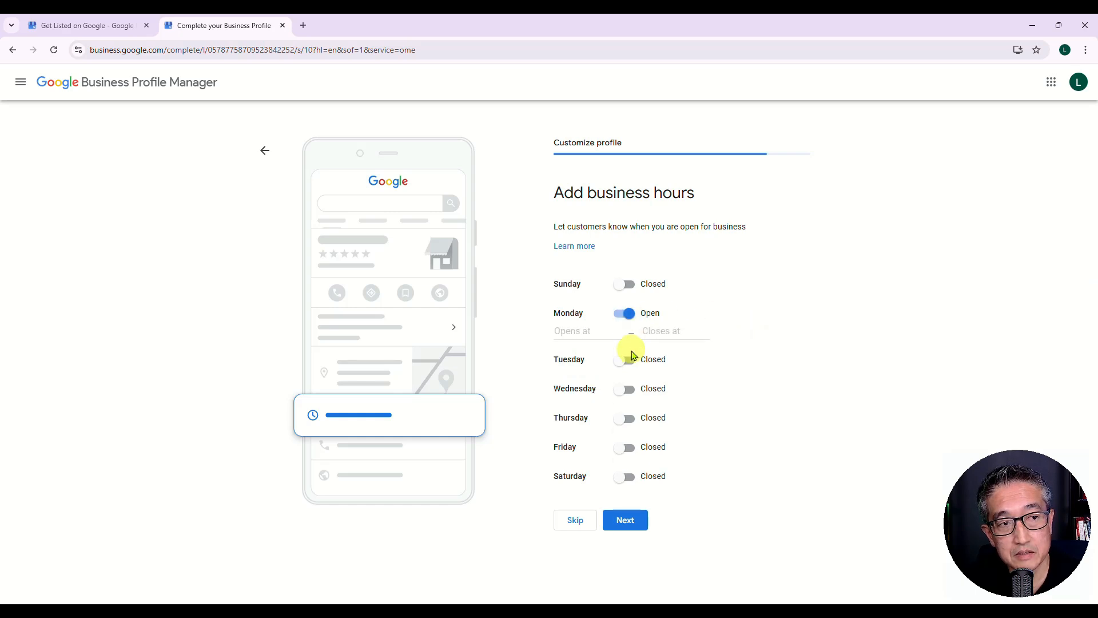
pyautogui.click(567, 331)
pyautogui.scroll(-5, 593, 393)
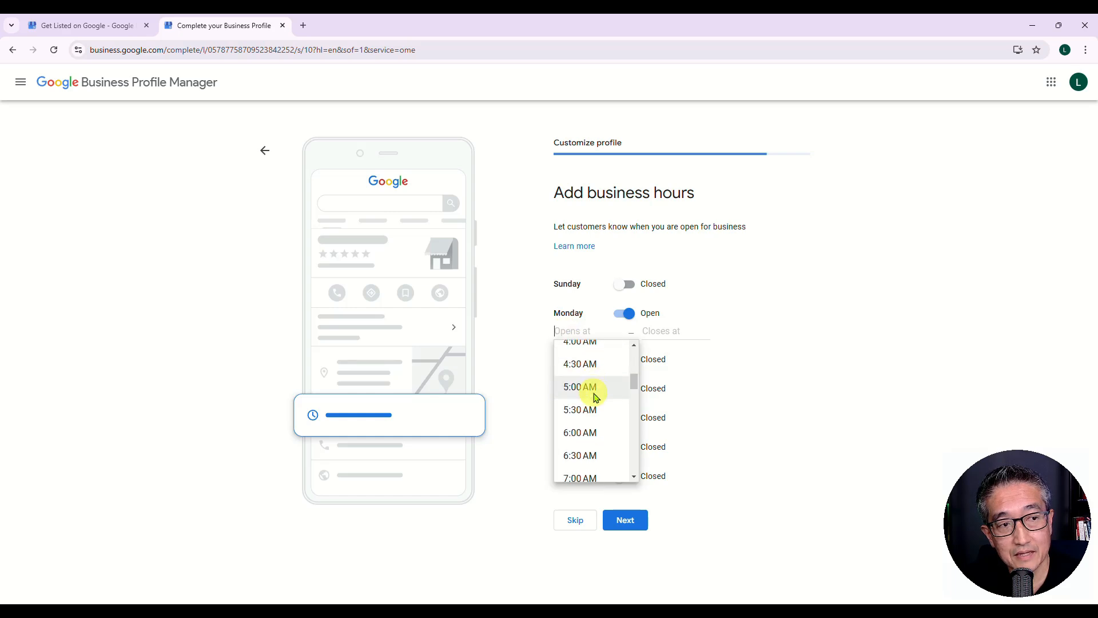
pyautogui.scroll(-2, 595, 396)
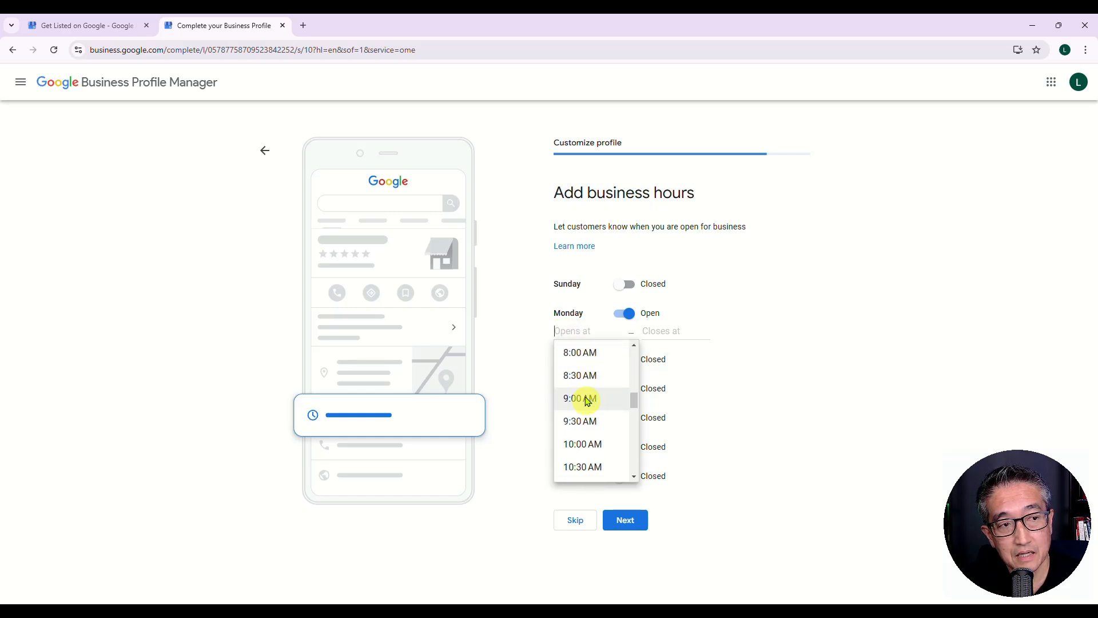
pyautogui.click(588, 361)
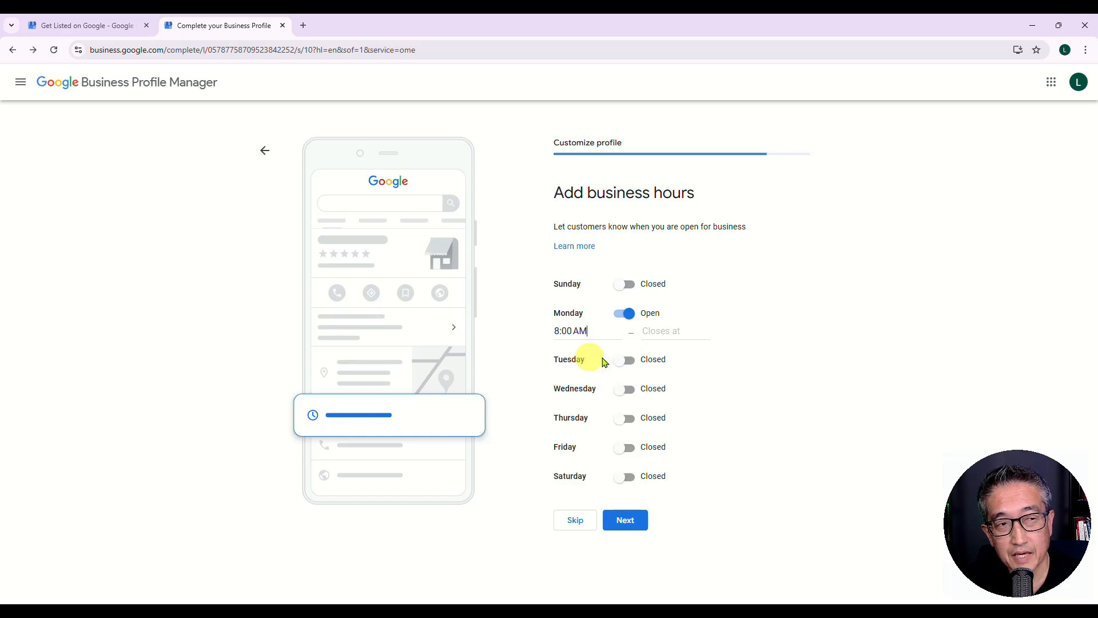
pyautogui.click(658, 332)
pyautogui.scroll(-5, 675, 371)
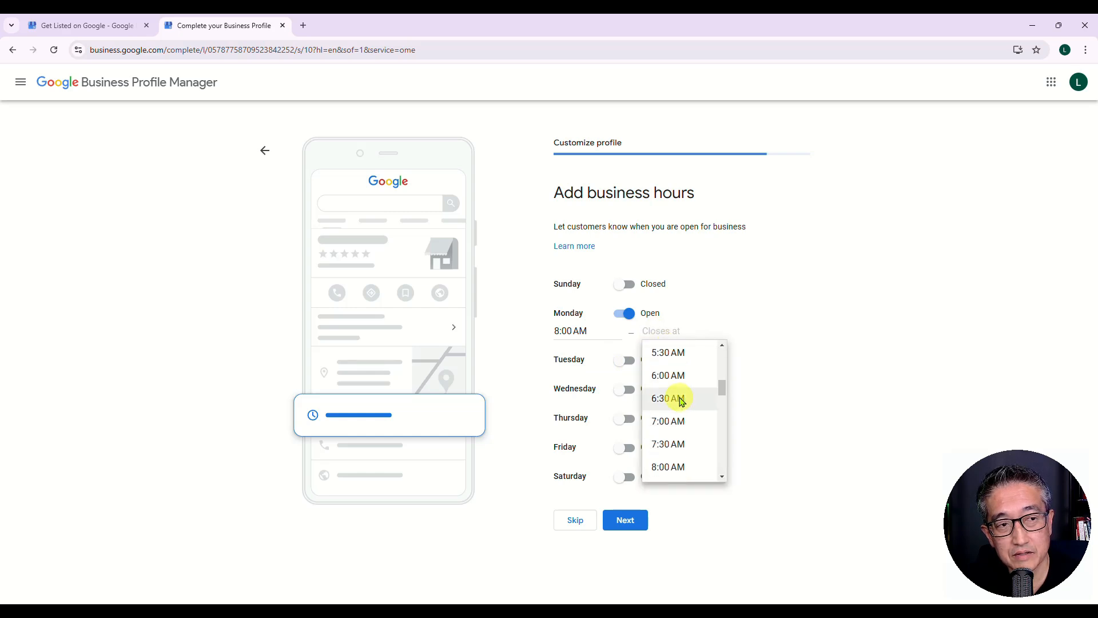
pyautogui.scroll(-9, 678, 384)
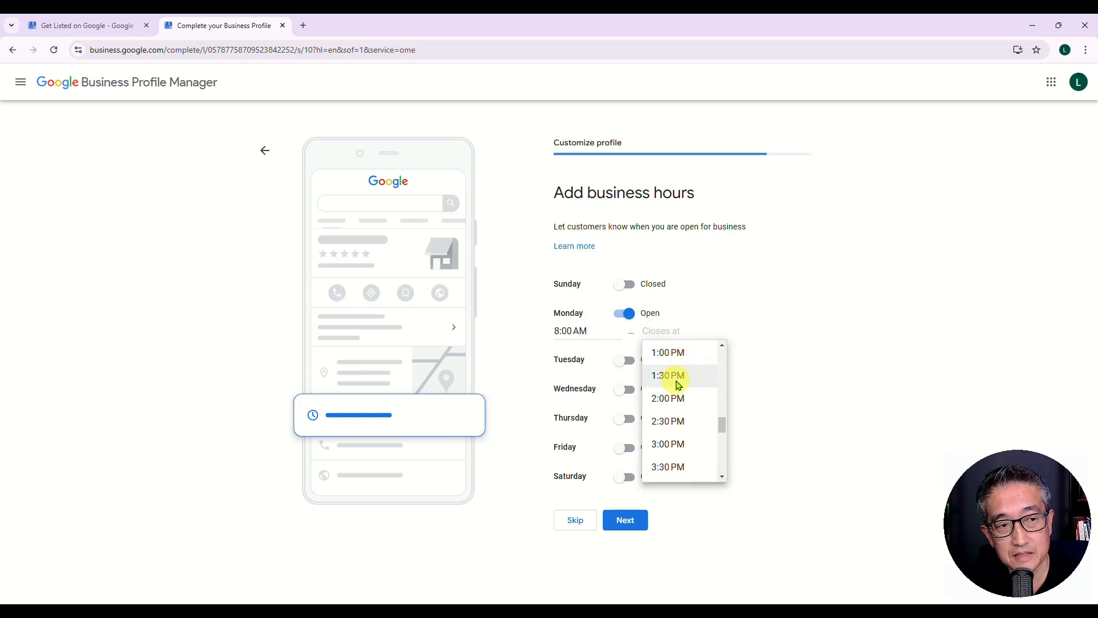
pyautogui.click(676, 408)
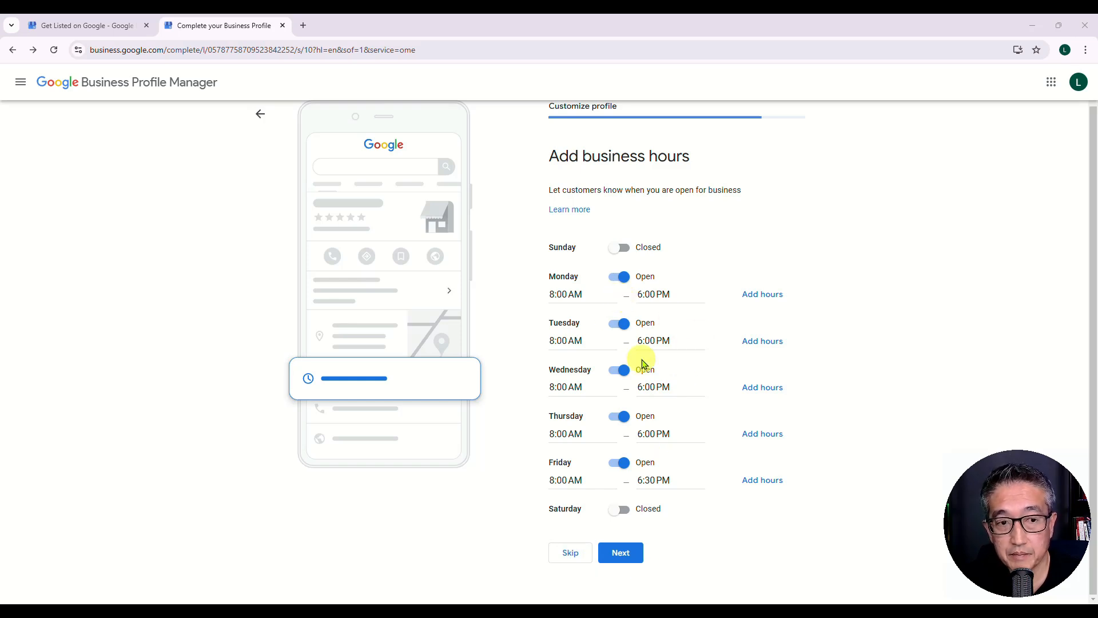
pyautogui.click(622, 556)
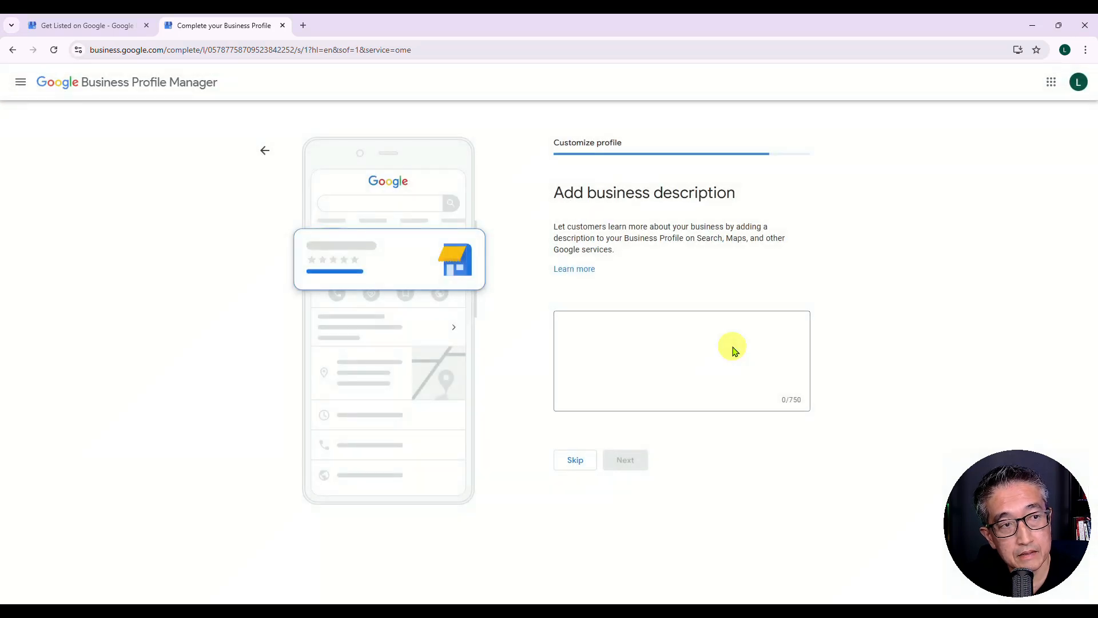
# Paste 'Restore Your Car To Perfection' as the business description and save it.
pyautogui.click(617, 337)
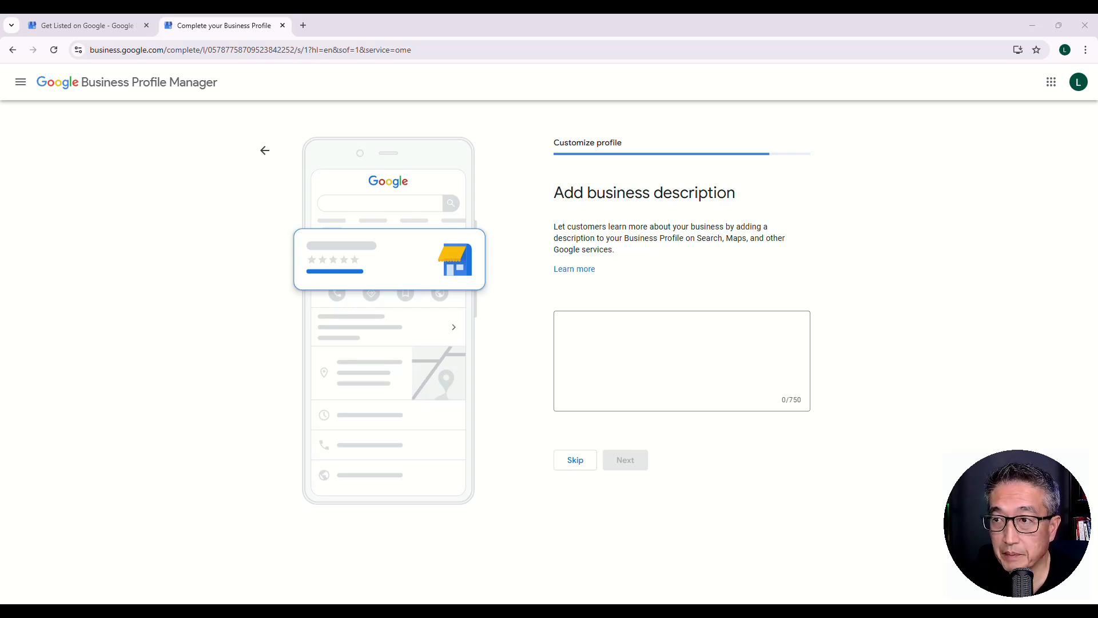
pyautogui.click(725, 368)
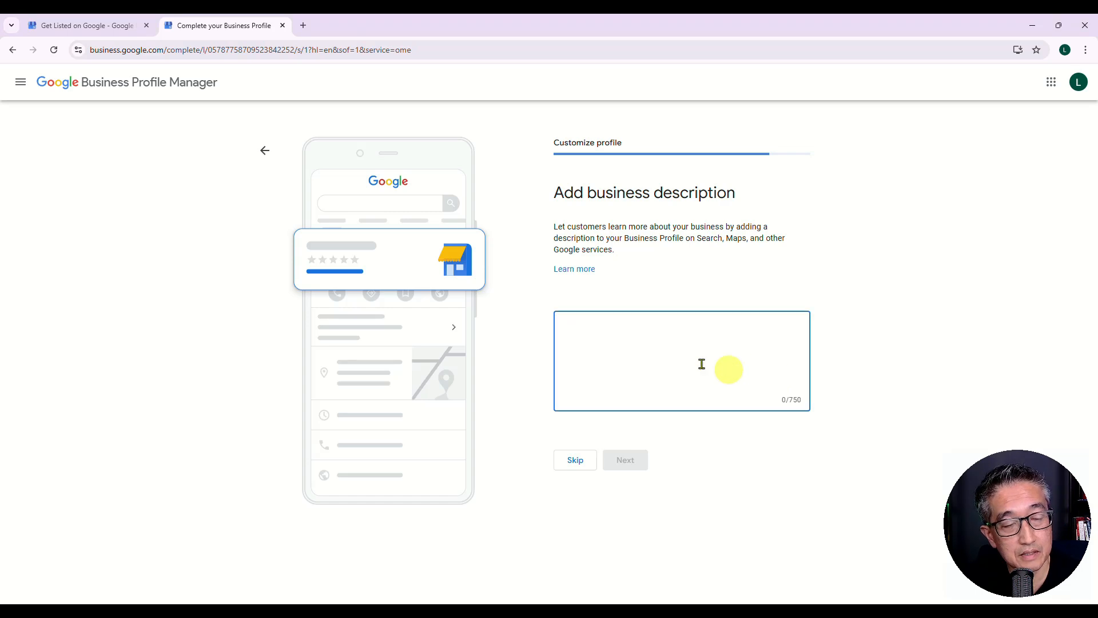
pyautogui.rightClick(617, 346)
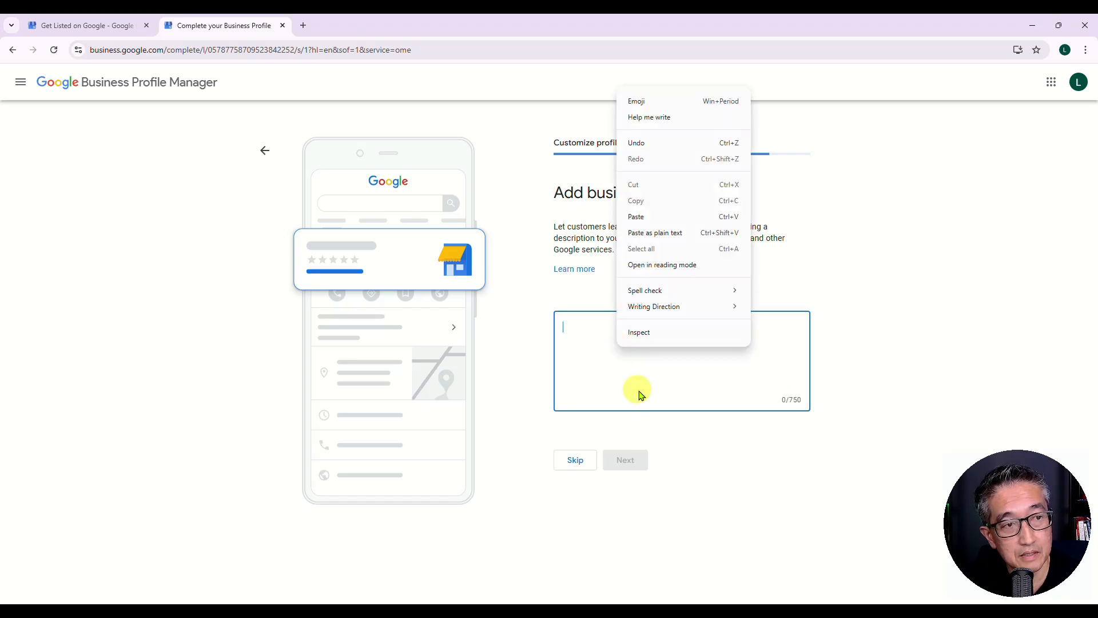
pyautogui.click(661, 219)
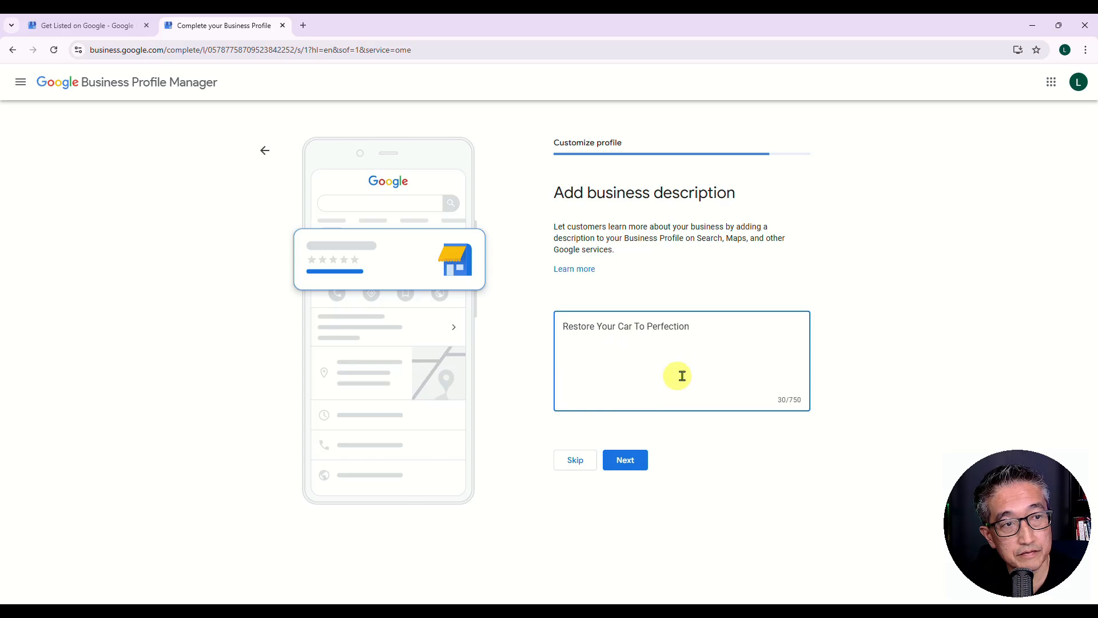
pyautogui.click(733, 431)
pyautogui.click(629, 466)
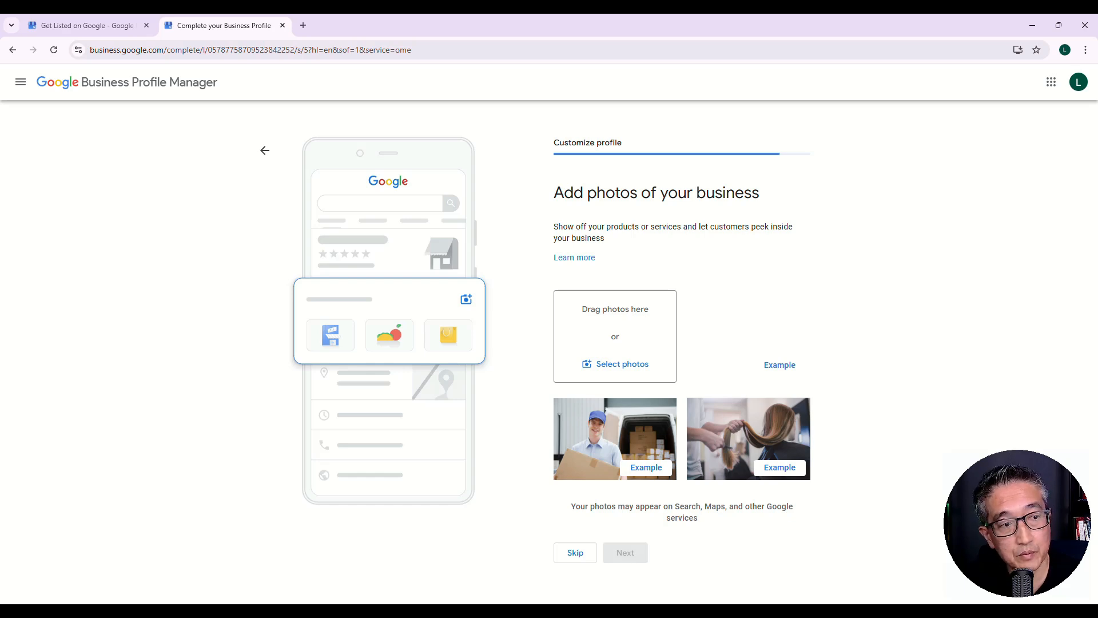
# Skip adding photos and decline the $500 ad credit and Google Workspace offers.
pyautogui.click(573, 561)
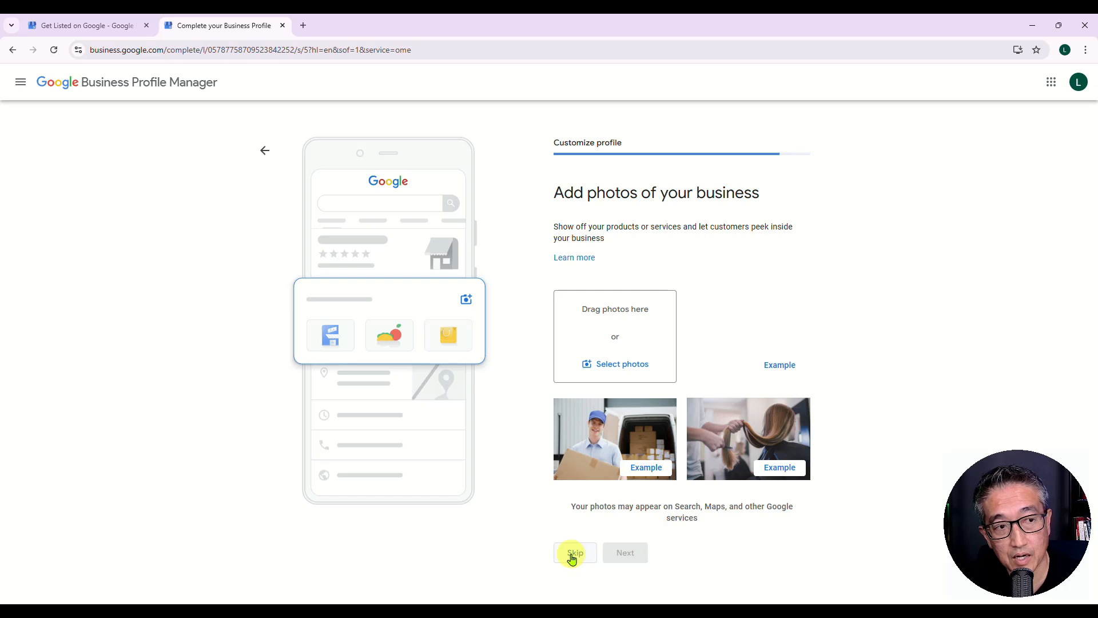
pyautogui.click(572, 558)
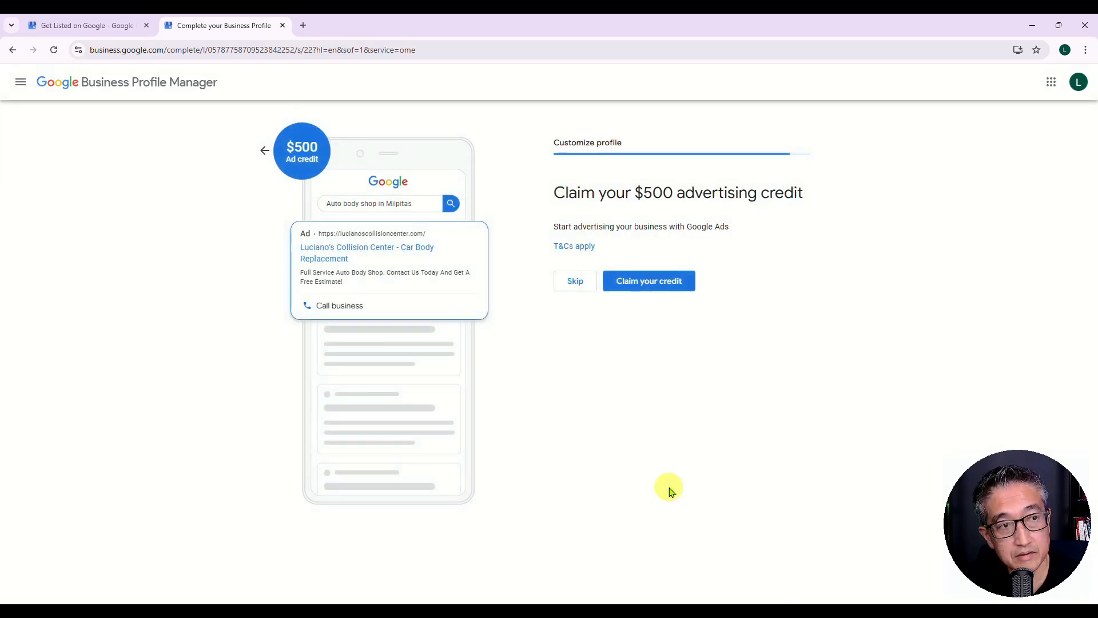
pyautogui.click(576, 283)
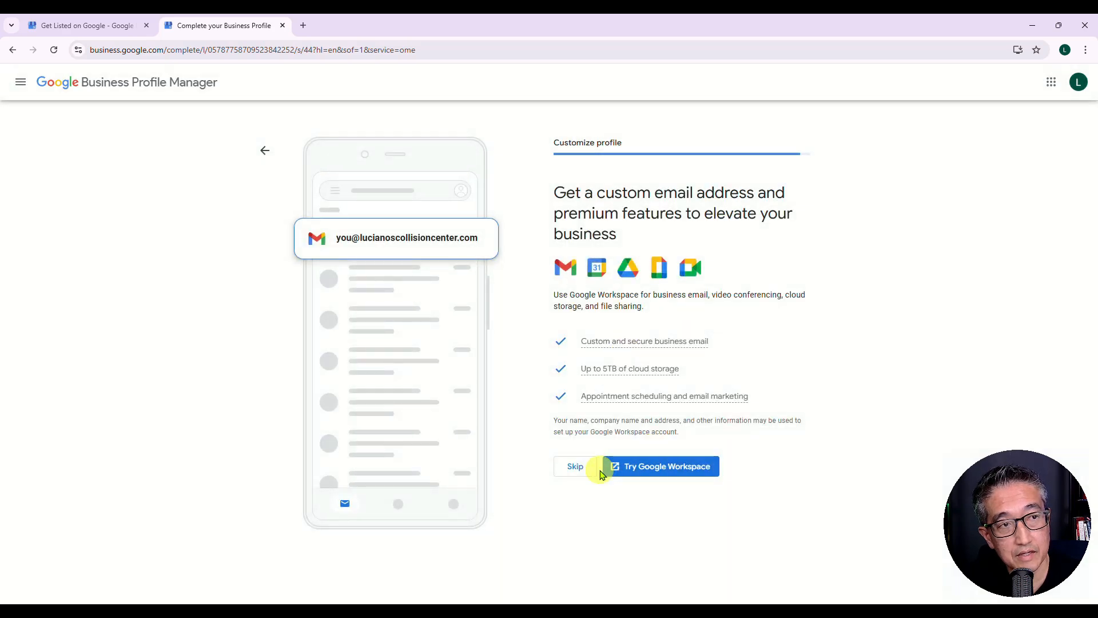
pyautogui.moveTo(589, 339)
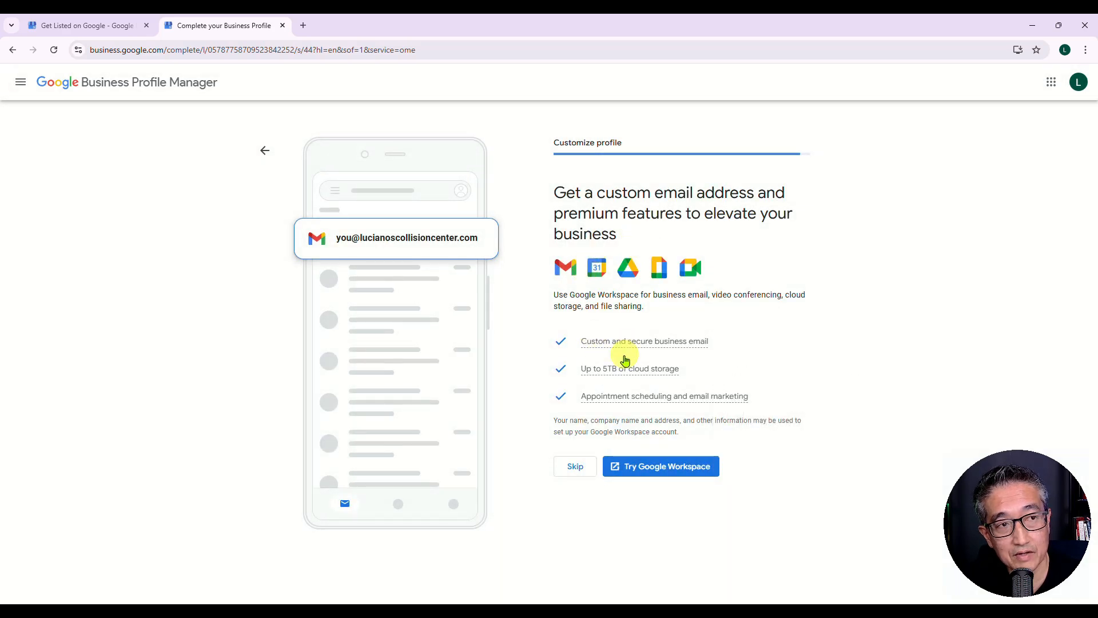
pyautogui.click(577, 468)
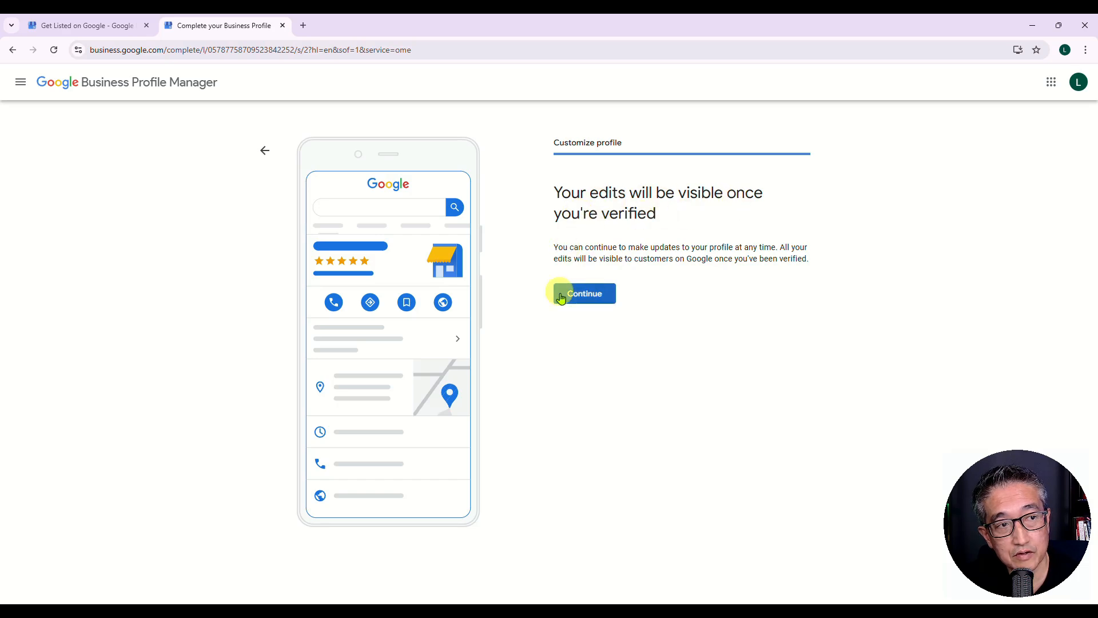
# Start verification, confirm none of the suggested businesses match, and reveal more verification options.
pyautogui.click(588, 294)
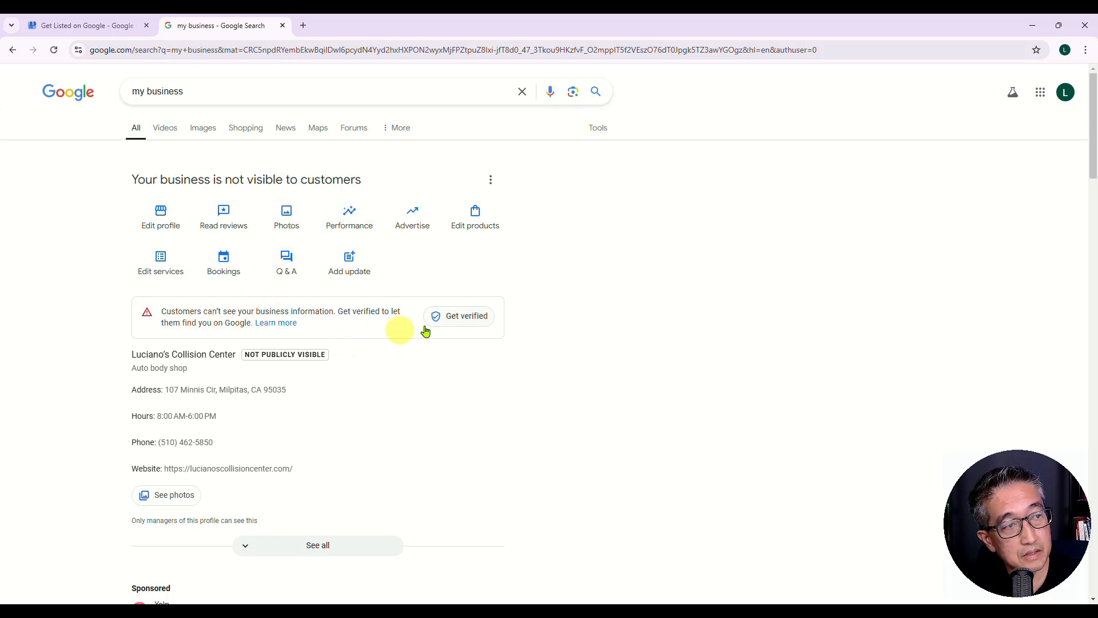
pyautogui.click(458, 317)
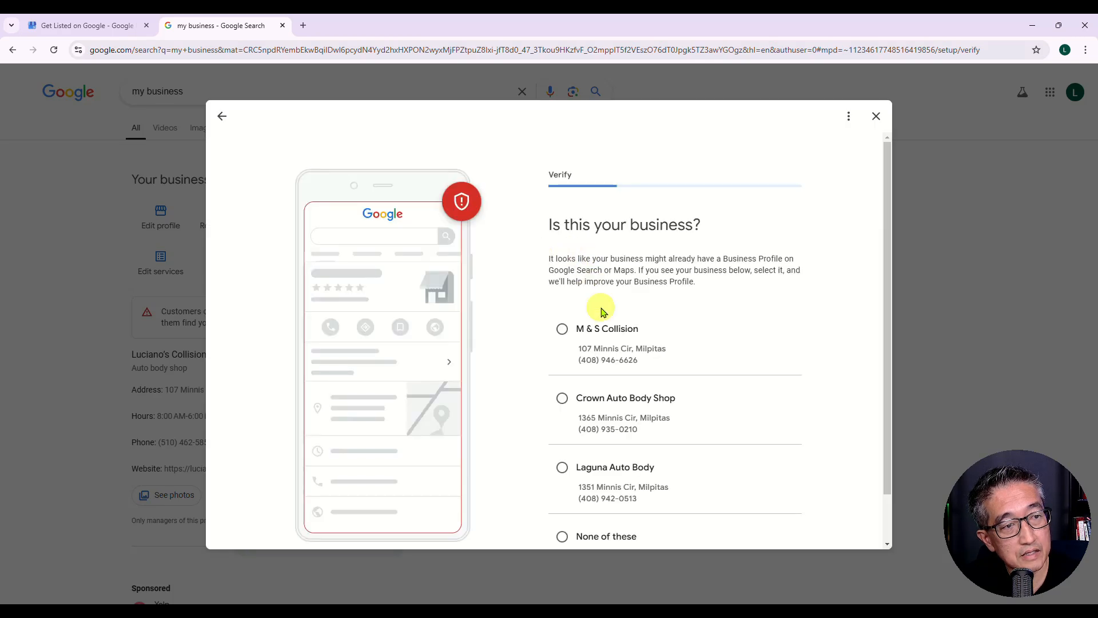
pyautogui.scroll(-1, 603, 311)
pyautogui.click(561, 485)
pyautogui.click(583, 538)
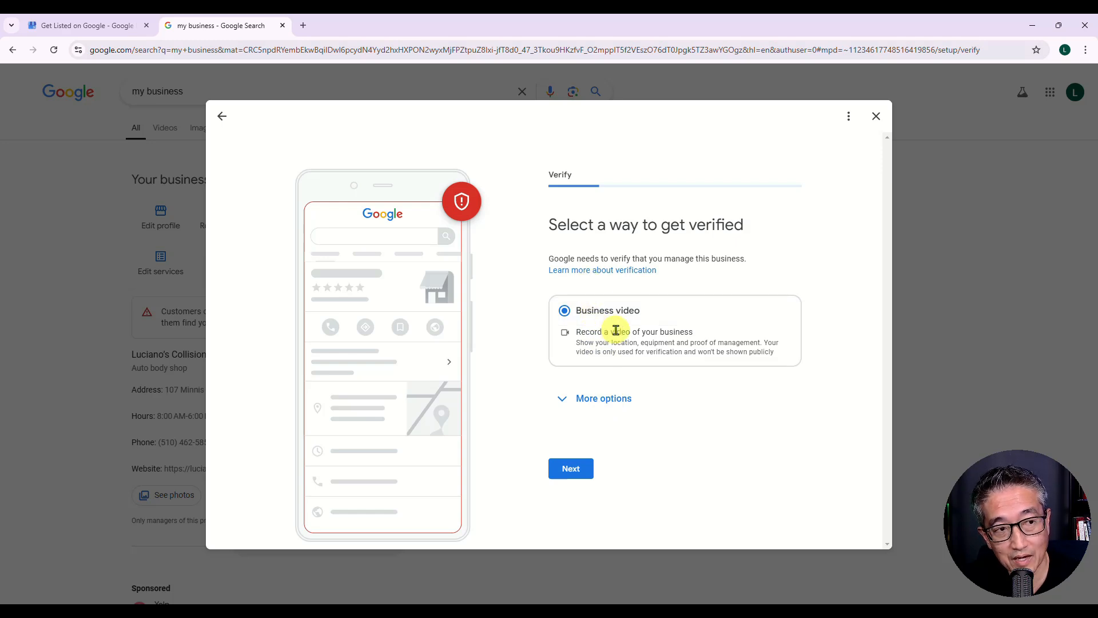
pyautogui.click(583, 400)
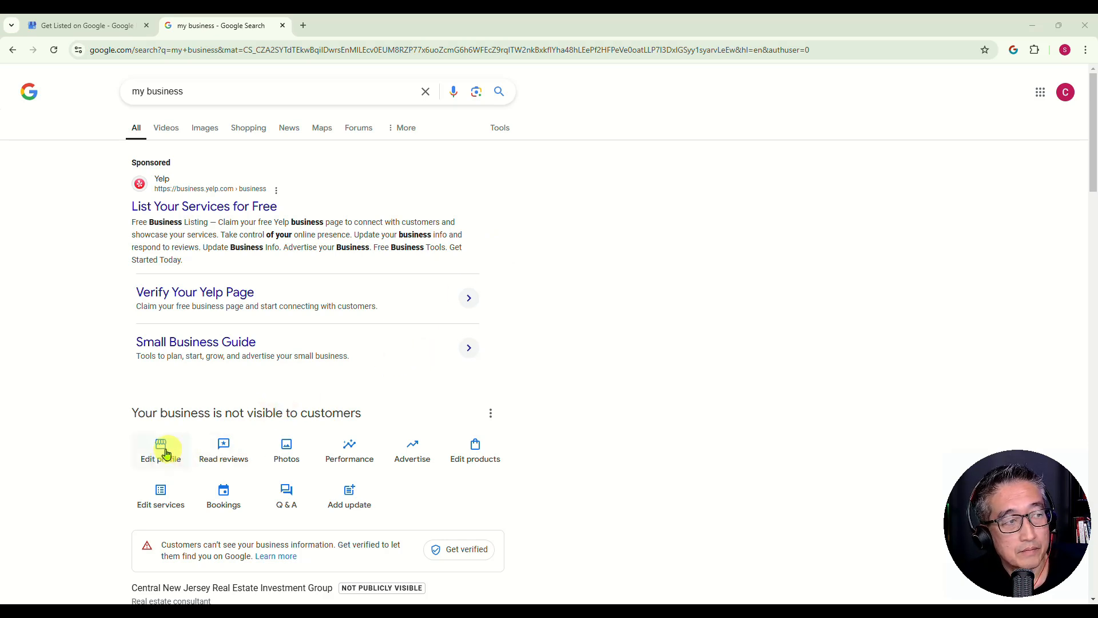
pyautogui.scroll(-1, 232, 444)
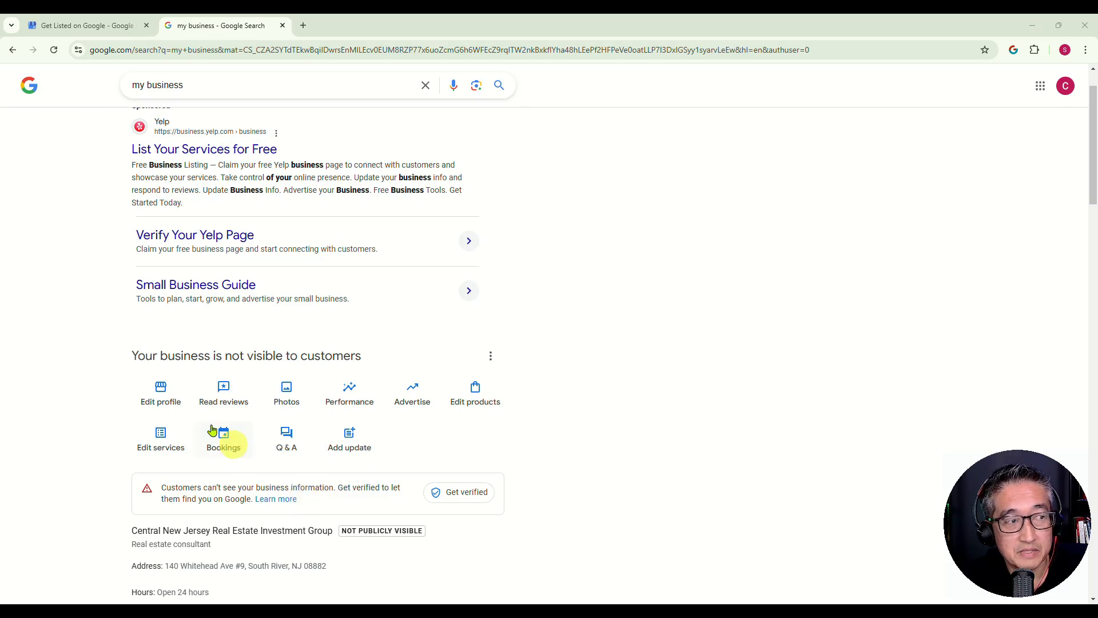
pyautogui.click(159, 401)
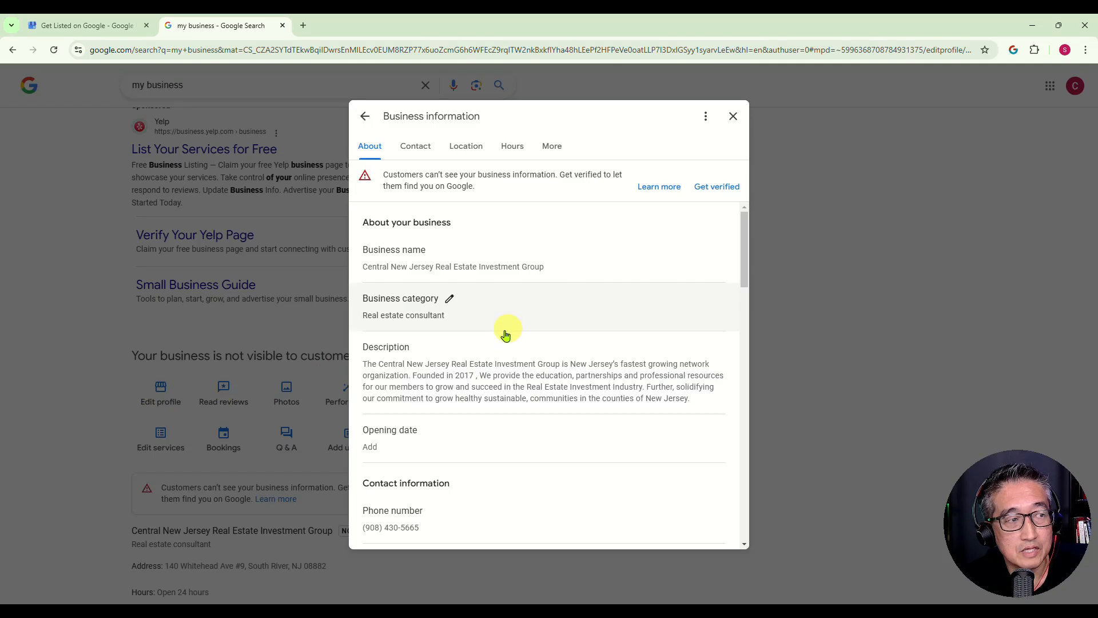
pyautogui.click(466, 146)
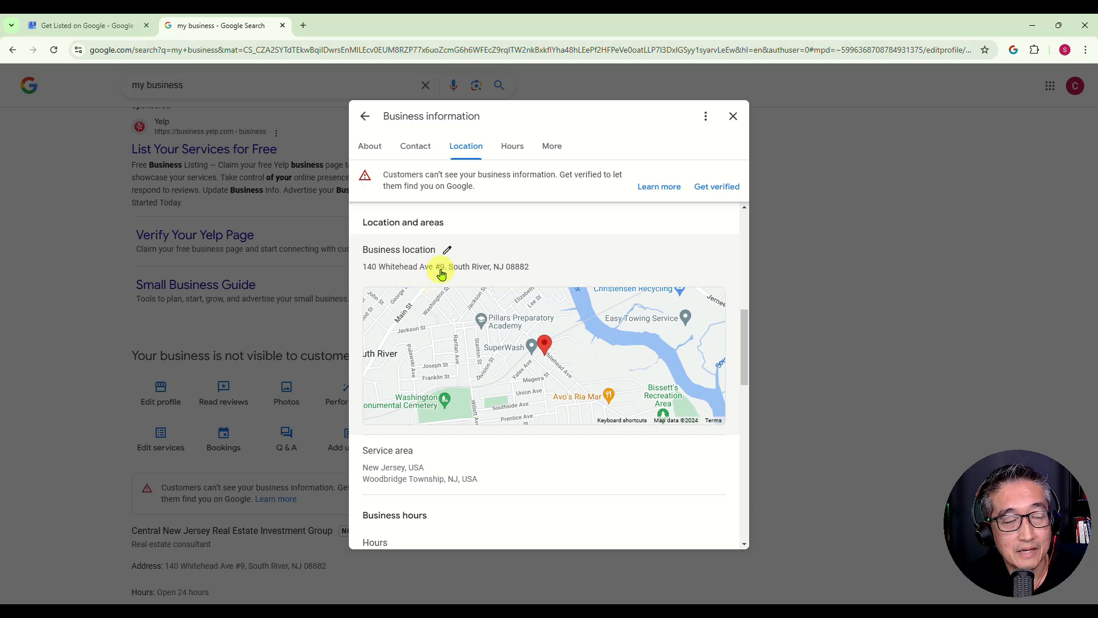
pyautogui.click(734, 118)
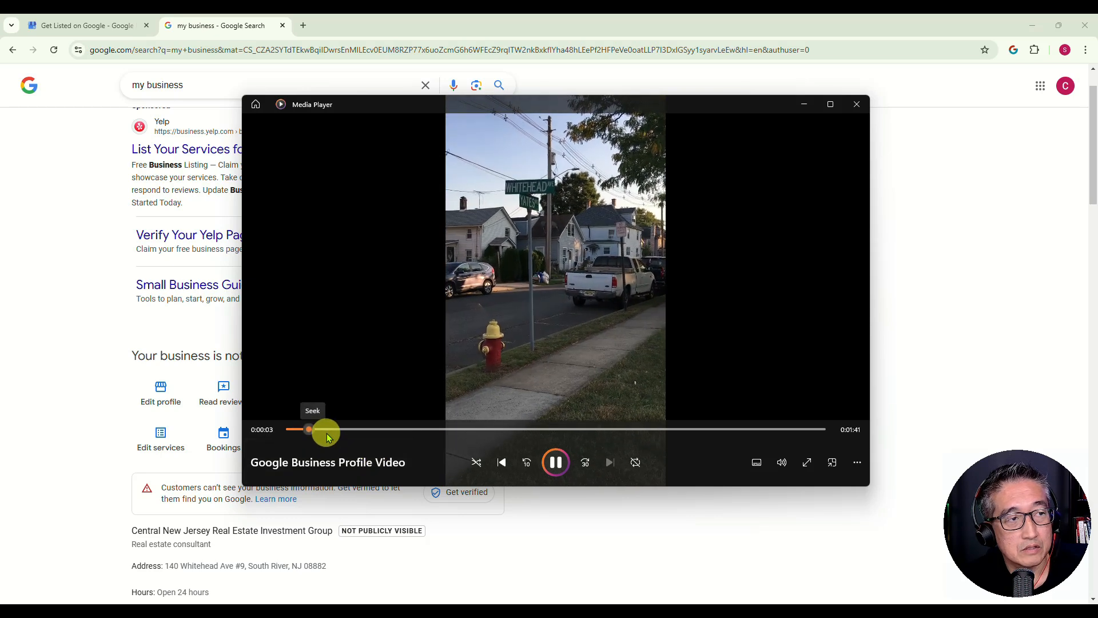
# Pause the verification video, skim through the street sign, entrance and final scenes, then close it.
pyautogui.click(558, 466)
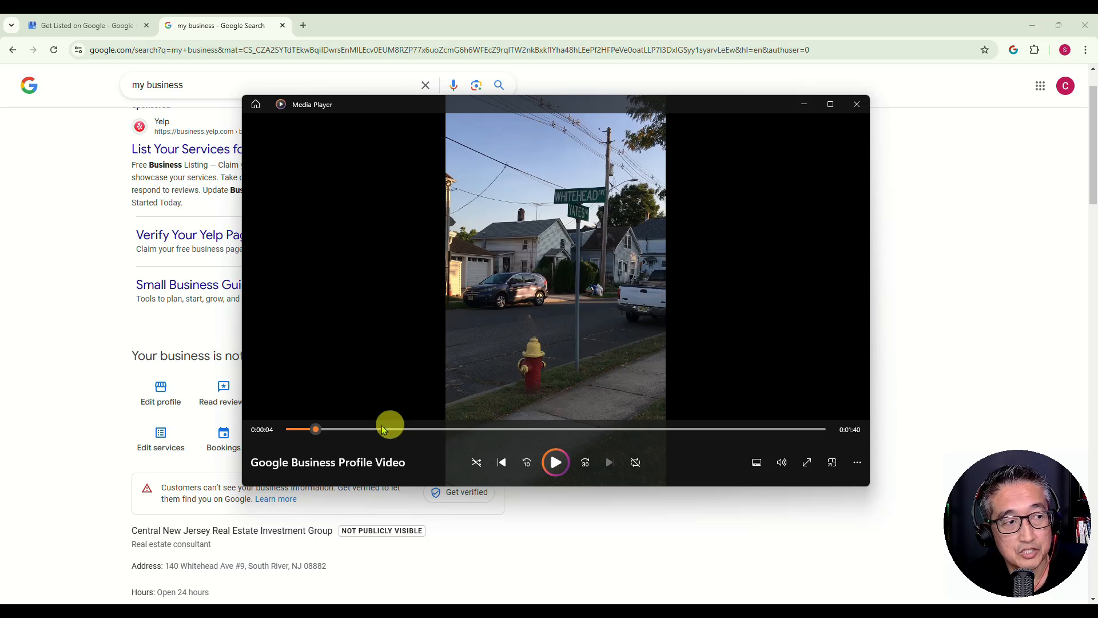
pyautogui.moveTo(317, 433); pyautogui.dragTo(518, 427)
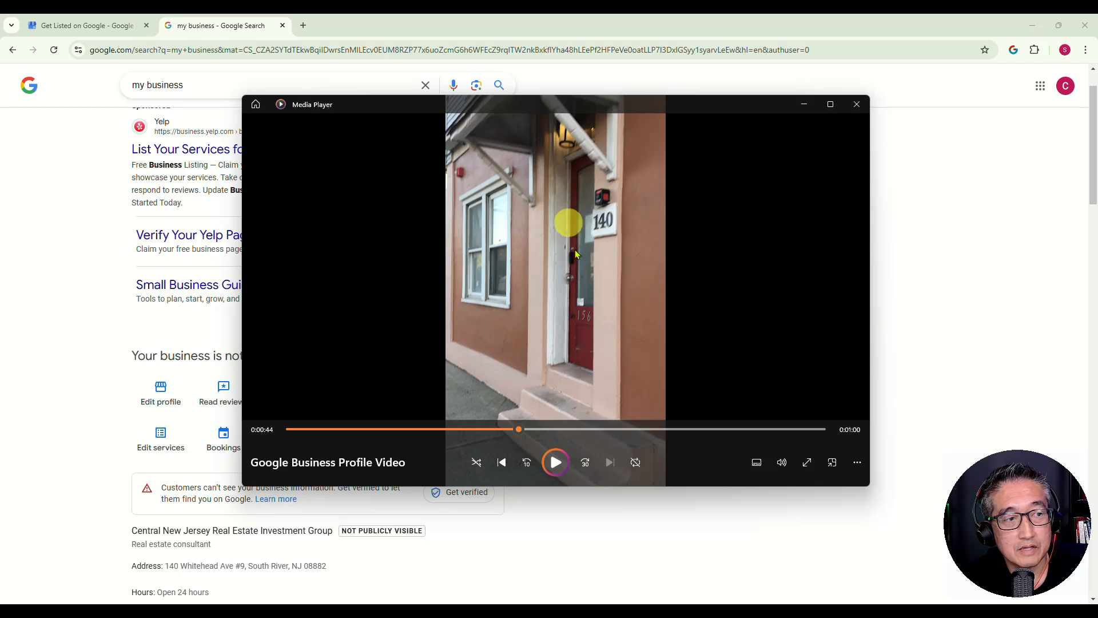
pyautogui.moveTo(520, 433); pyautogui.dragTo(569, 434)
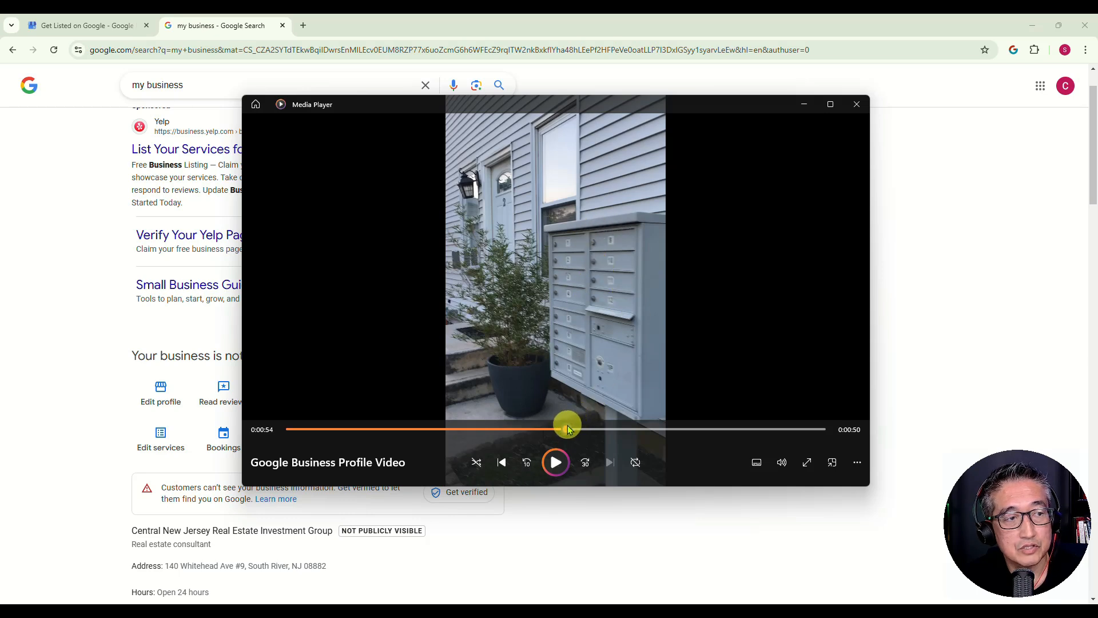
pyautogui.moveTo(565, 429); pyautogui.dragTo(783, 433)
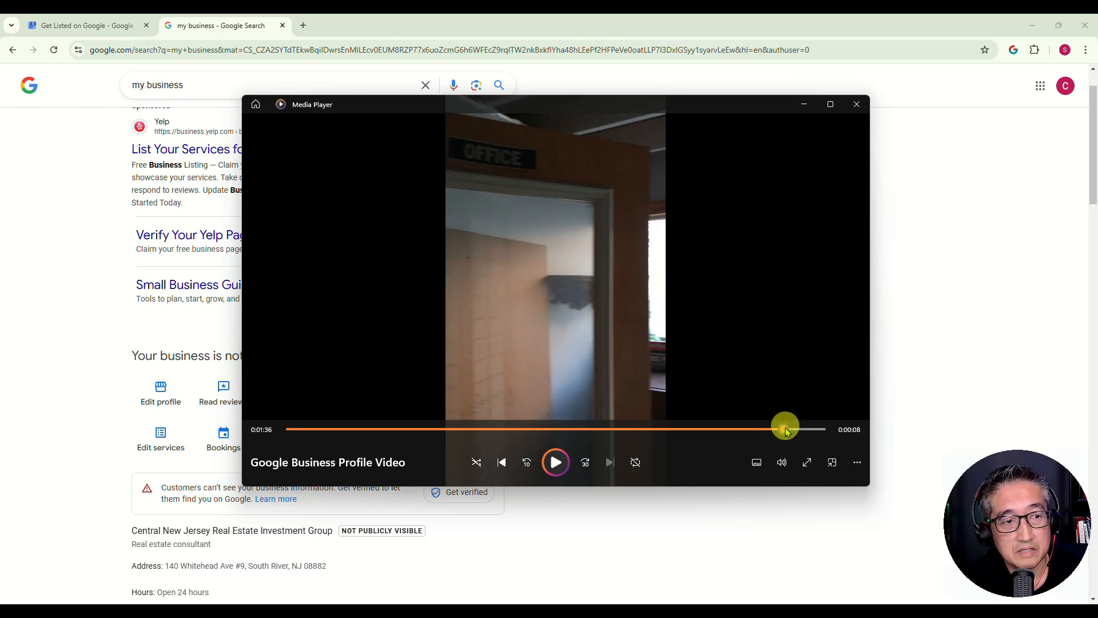
pyautogui.moveTo(784, 431); pyautogui.dragTo(799, 430)
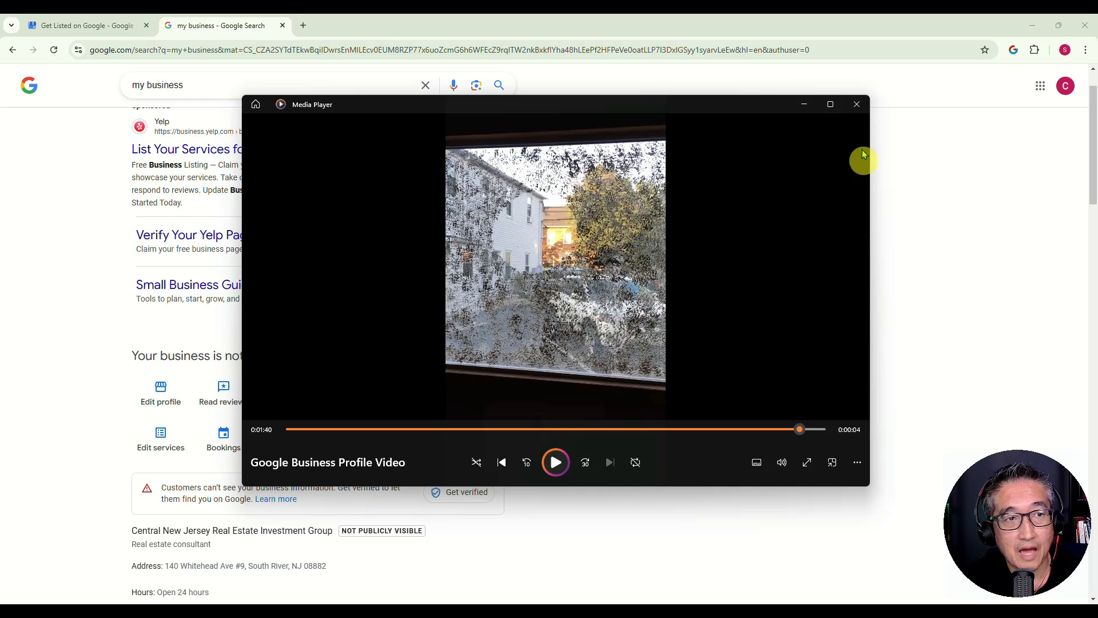
pyautogui.click(858, 106)
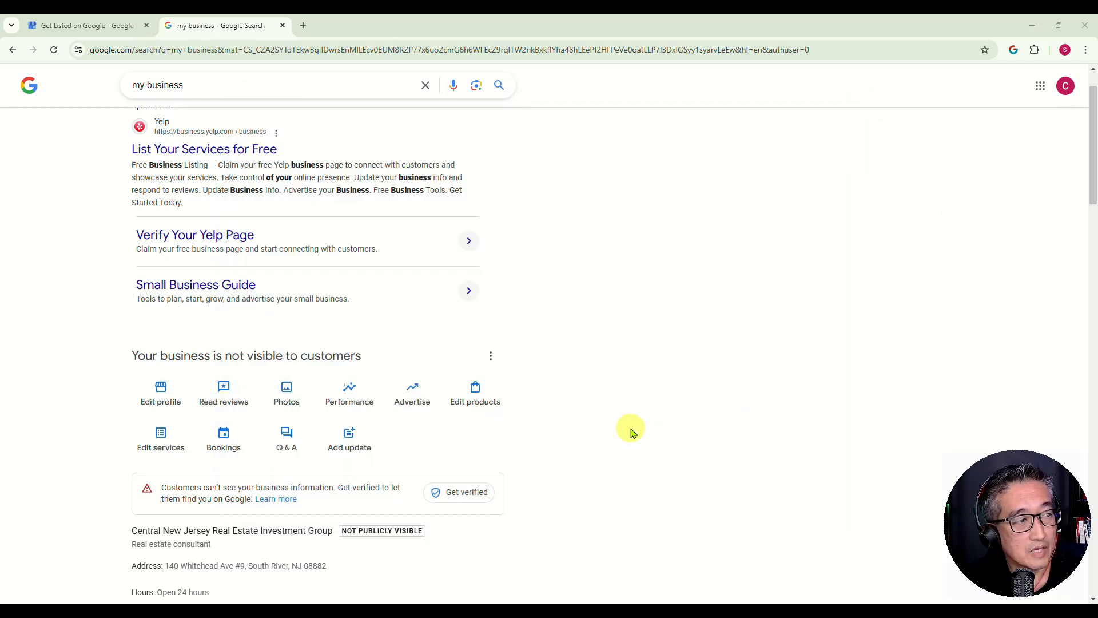
# Start Business video verification and read its requirements, highlighting the signage and cash register items.
pyautogui.click(458, 493)
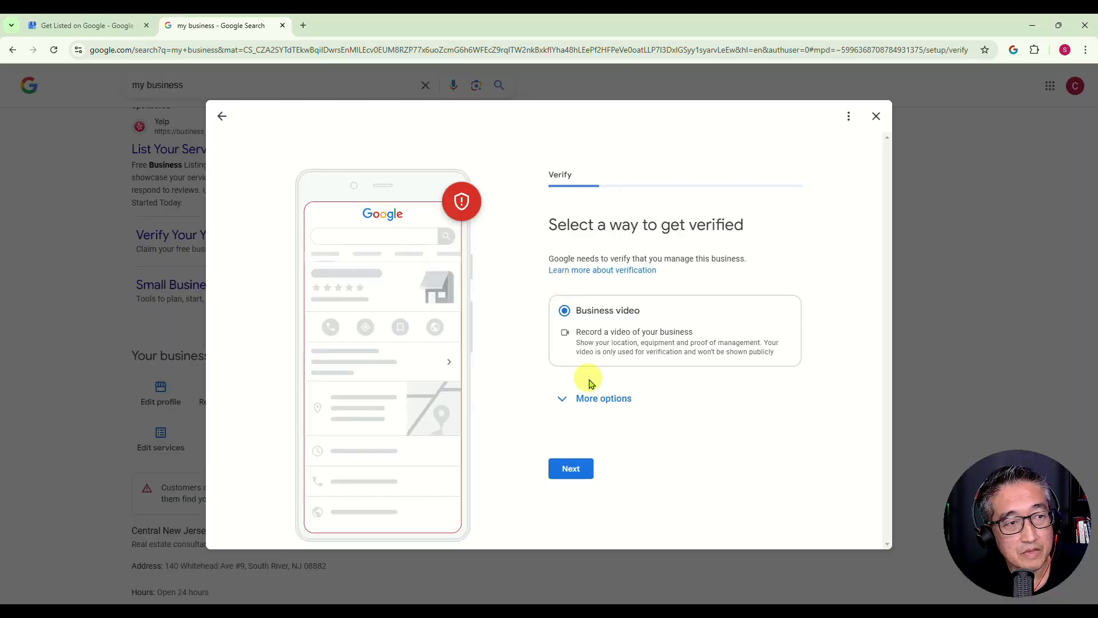
pyautogui.click(579, 469)
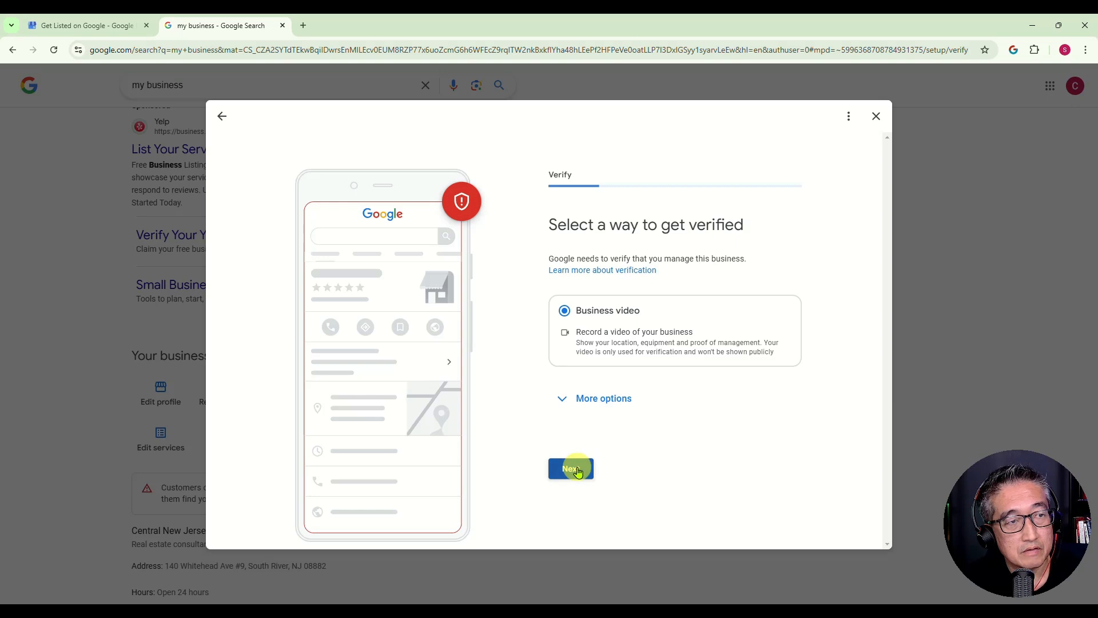
pyautogui.scroll(-1, 616, 389)
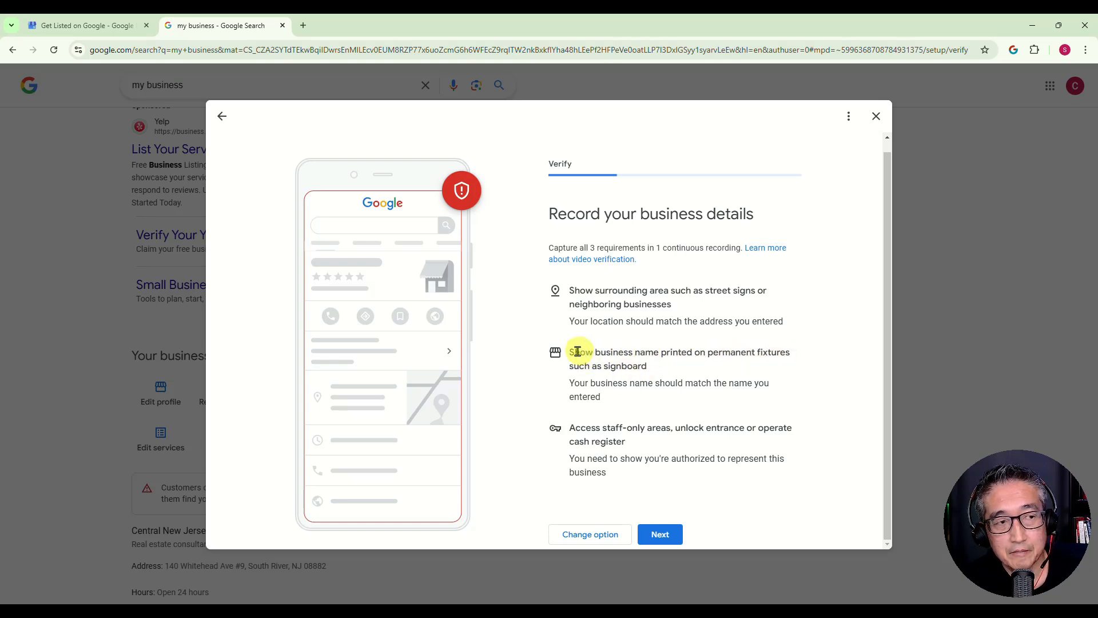
pyautogui.moveTo(569, 352); pyautogui.dragTo(654, 375)
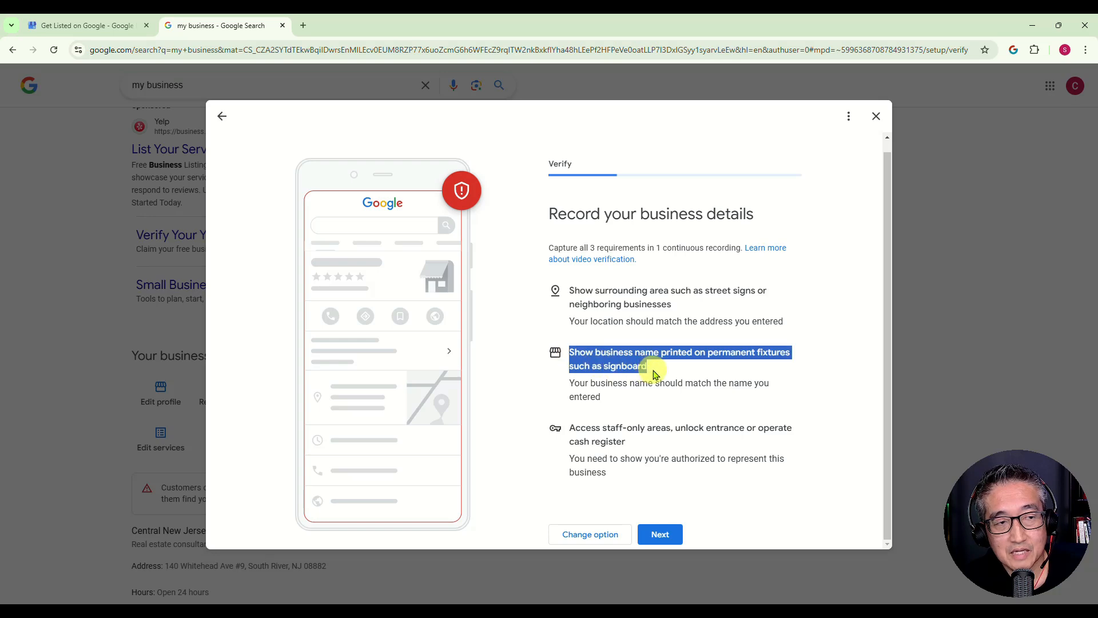
pyautogui.click(656, 373)
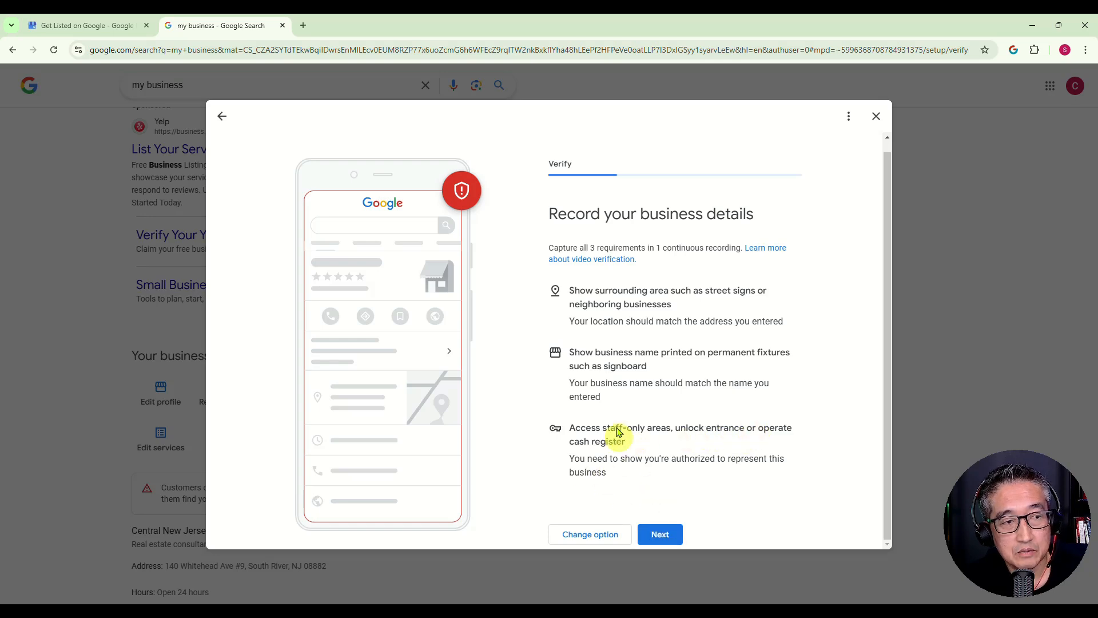
pyautogui.moveTo(570, 442); pyautogui.dragTo(633, 449)
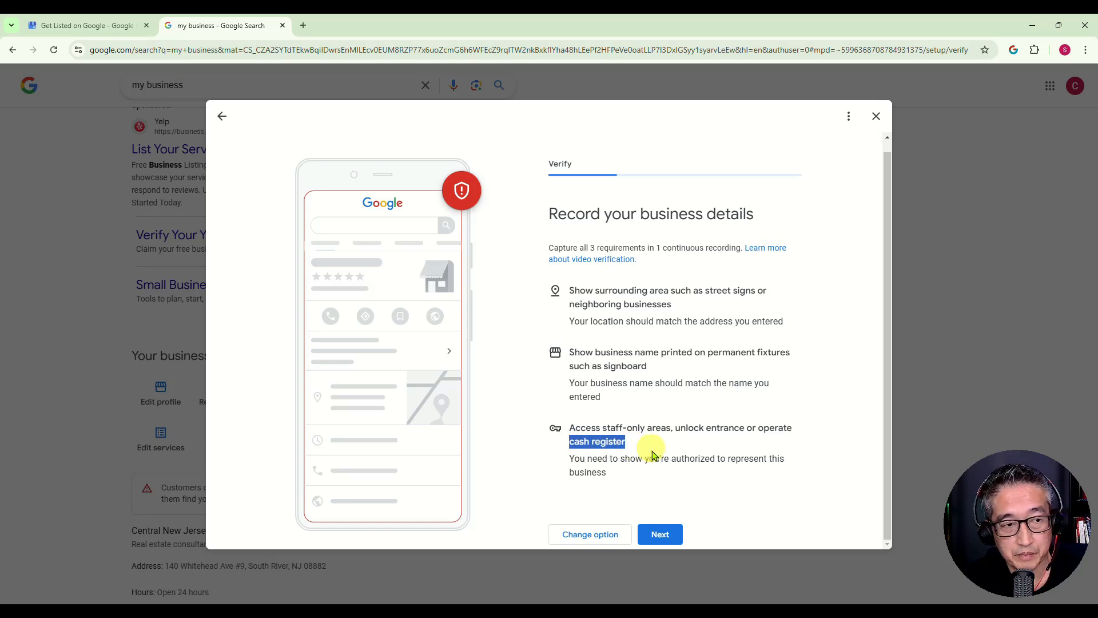
pyautogui.click(659, 535)
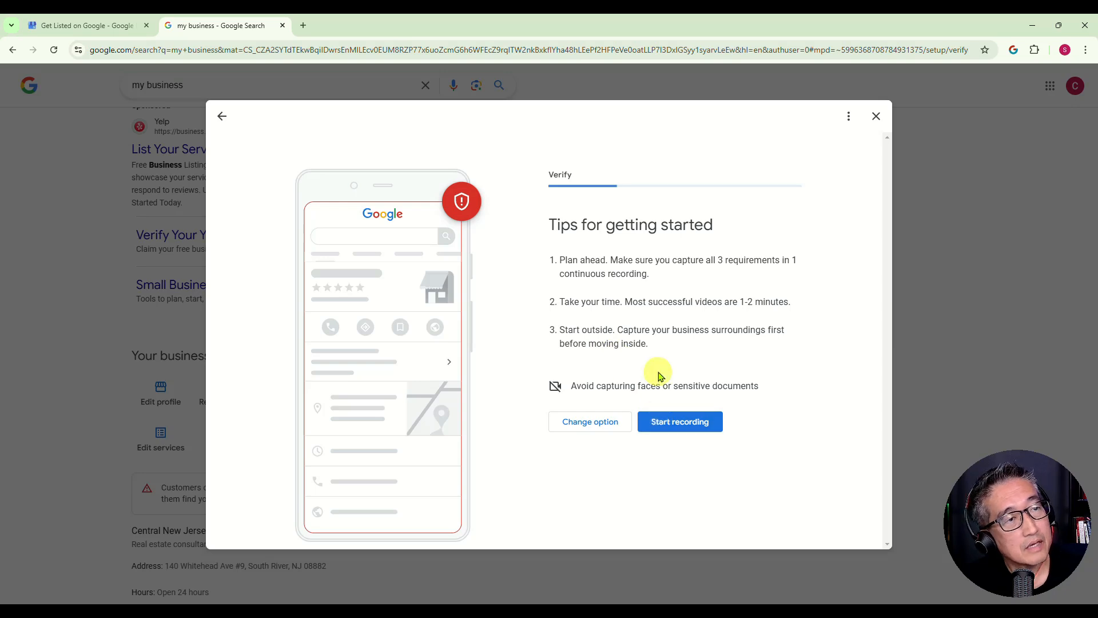
# Go back to the verification methods, reopen the video requirements, then return to 'Select a way to get verified'.
pyautogui.click(594, 426)
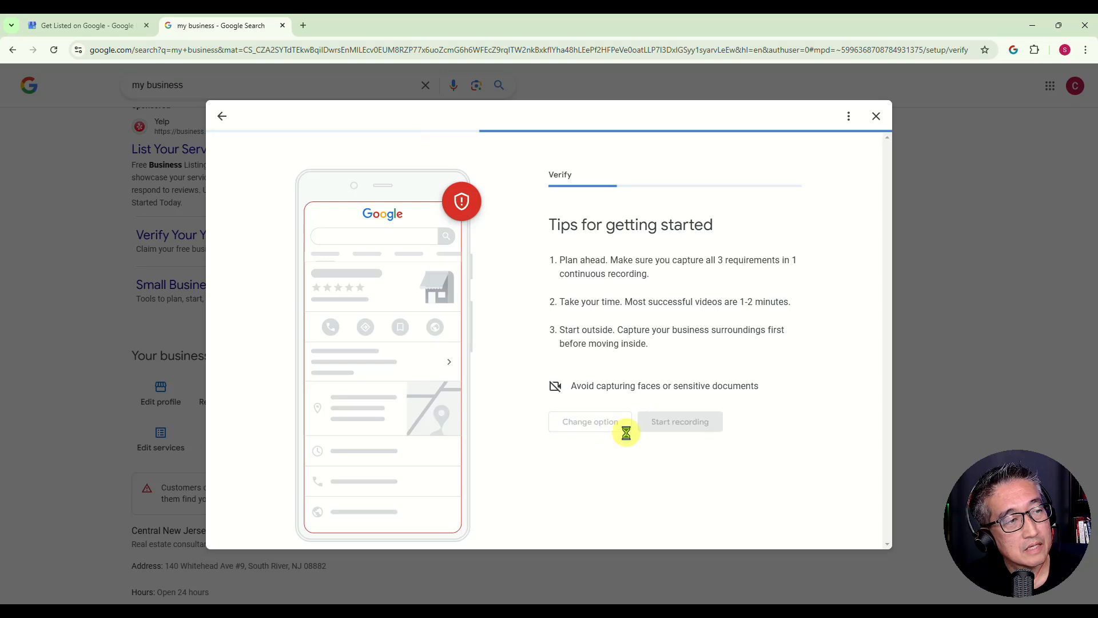
pyautogui.click(608, 399)
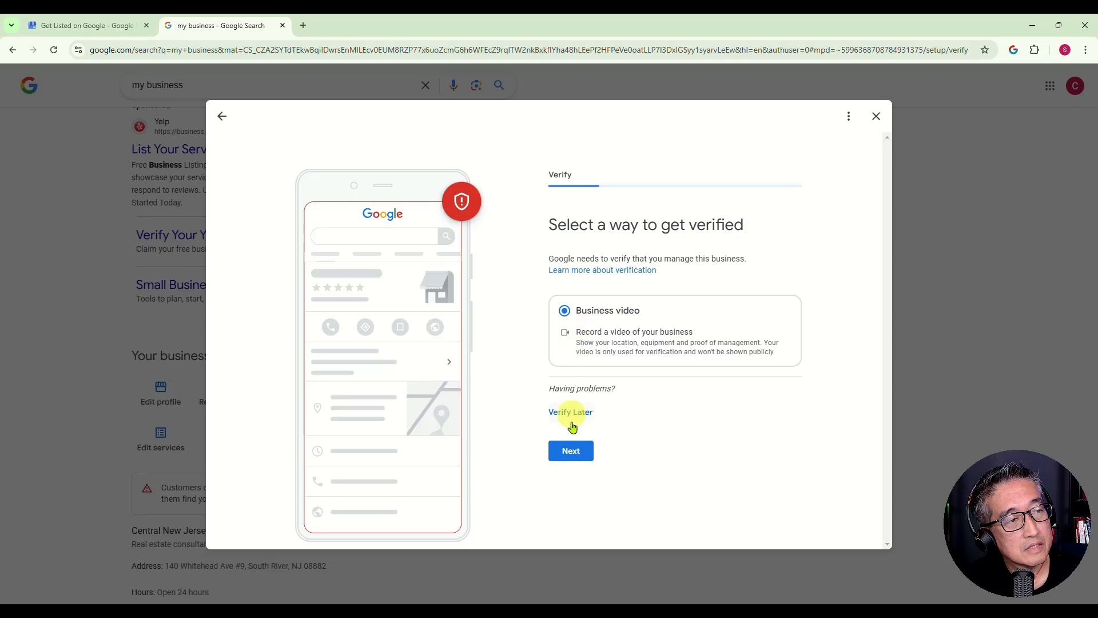
pyautogui.click(570, 453)
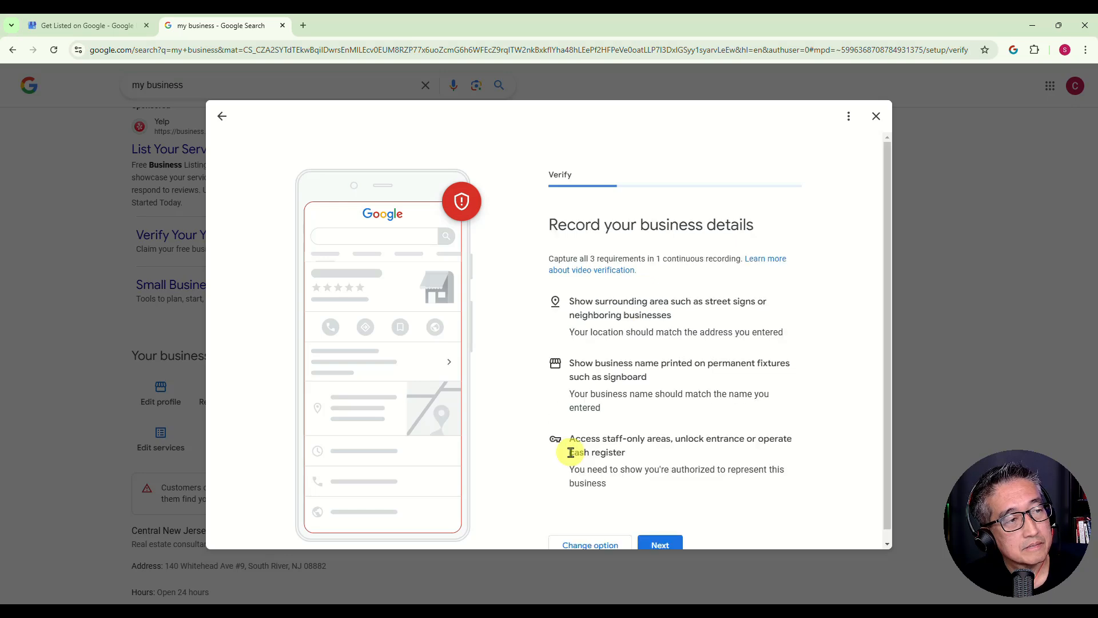
pyautogui.scroll(-1, 570, 453)
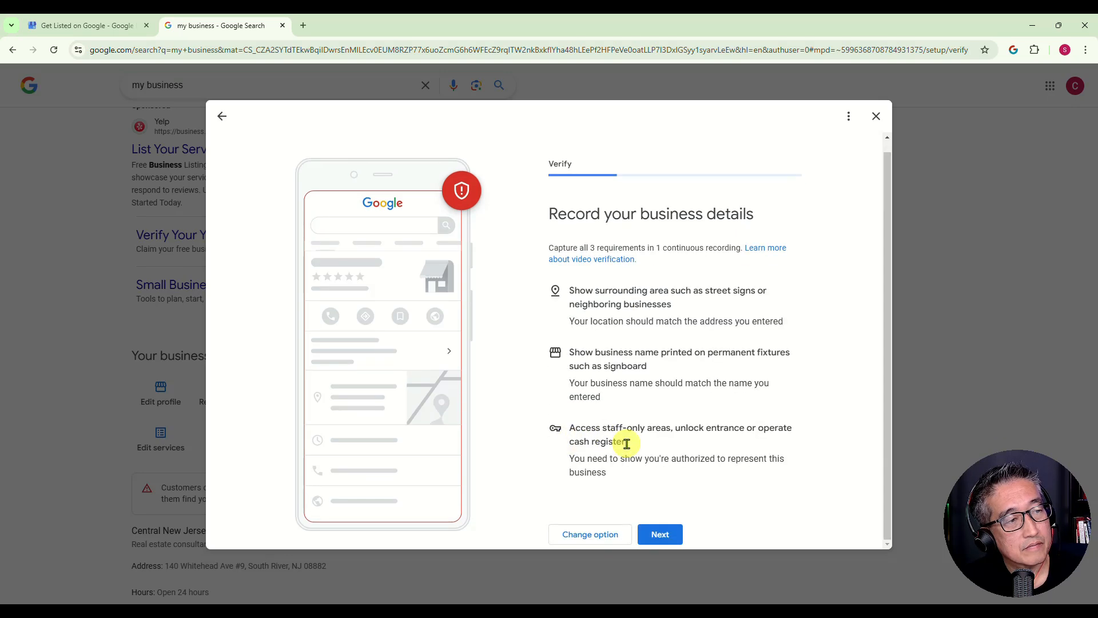
pyautogui.click(601, 535)
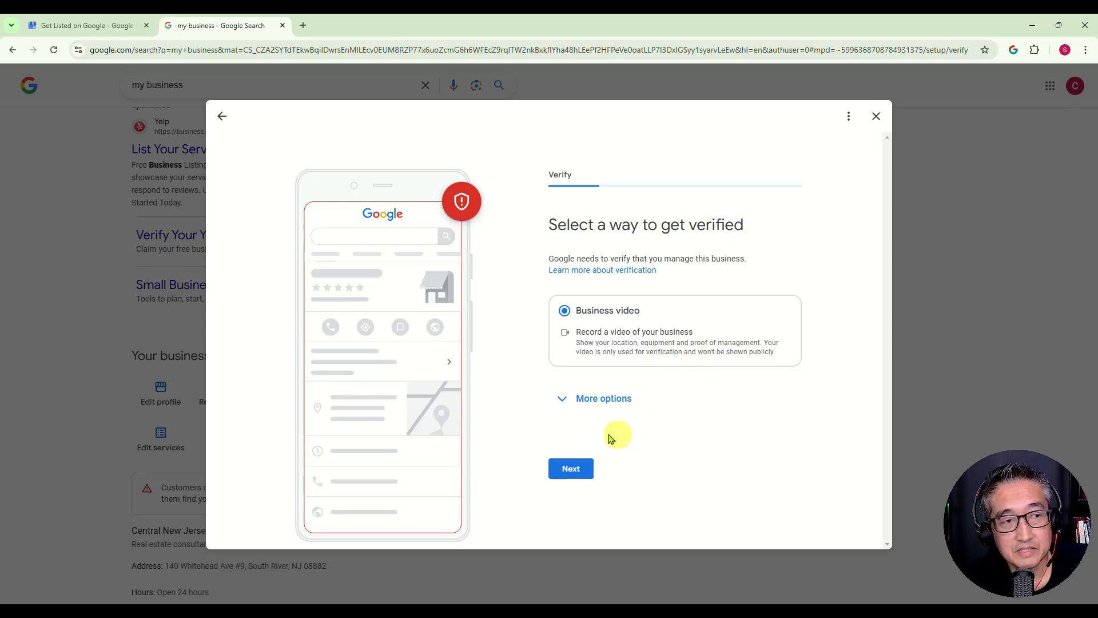
pyautogui.click(567, 398)
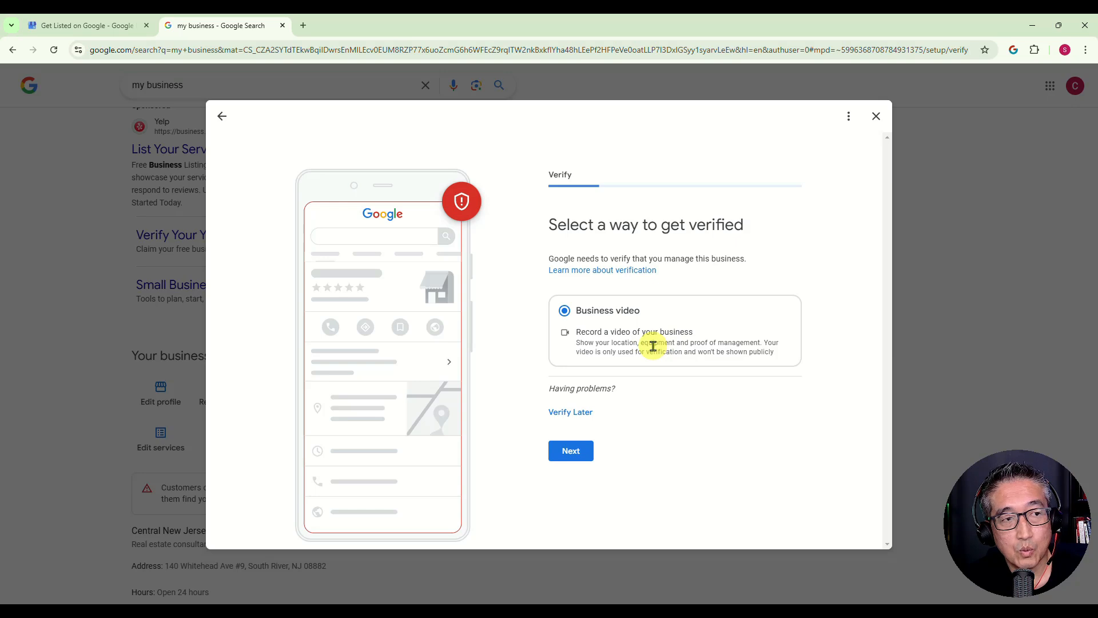
pyautogui.click(572, 453)
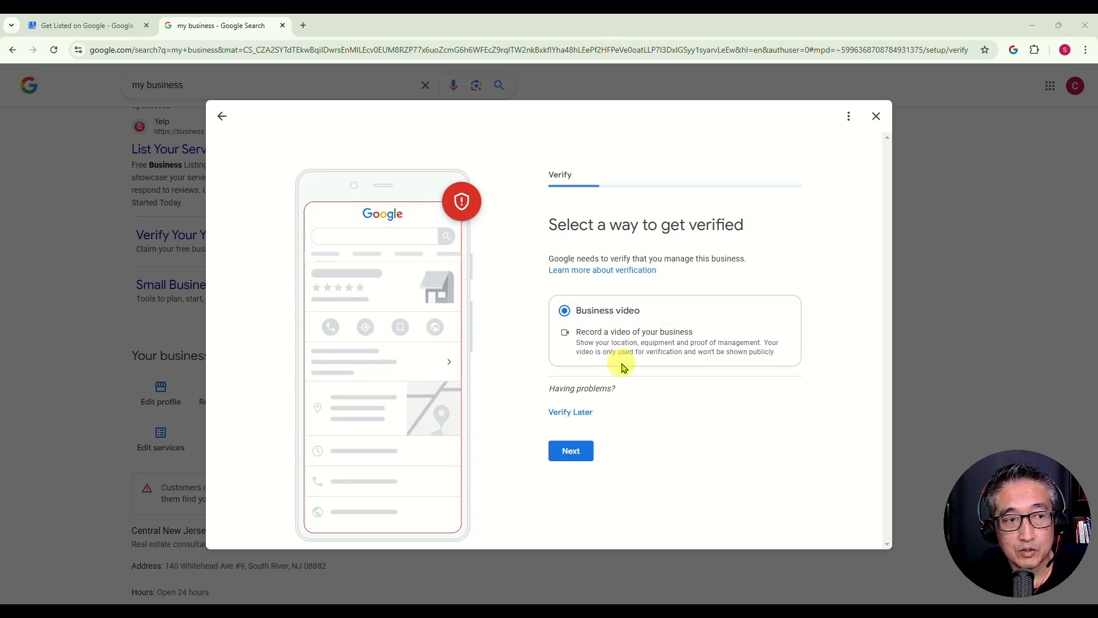
pyautogui.click(571, 451)
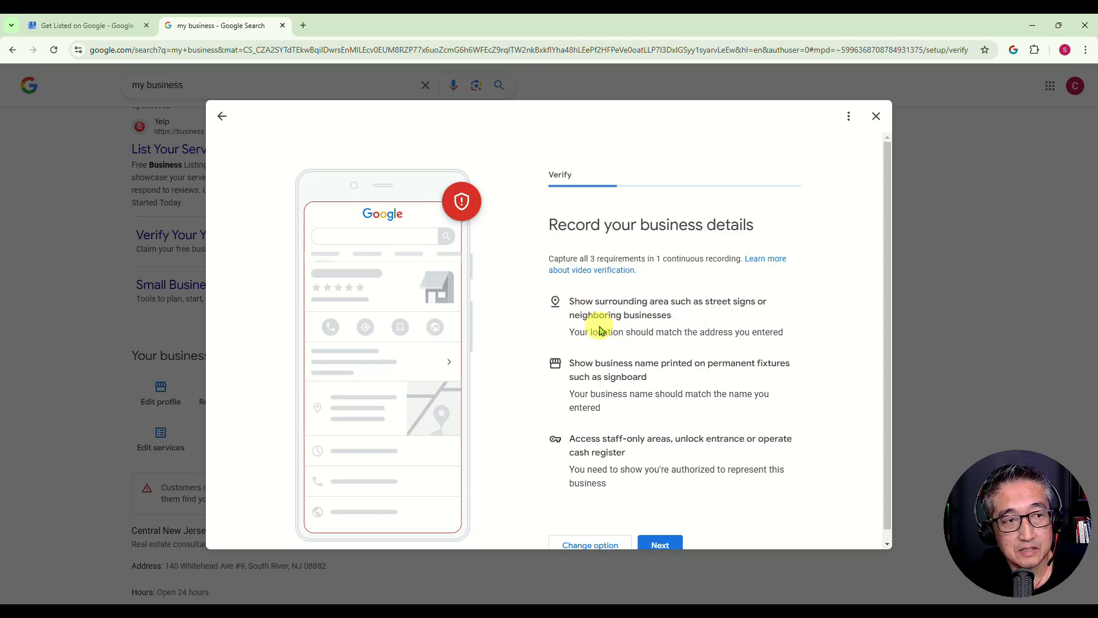
pyautogui.scroll(-1, 641, 331)
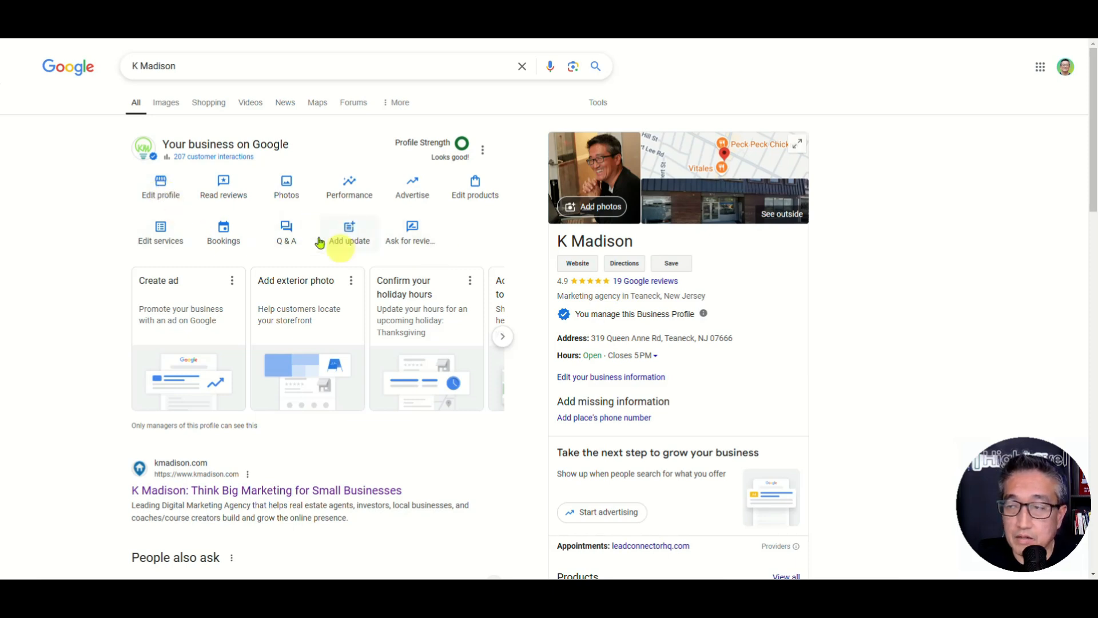
# Open Edit profile for K Madison to show the Business information editor.
pyautogui.click(157, 194)
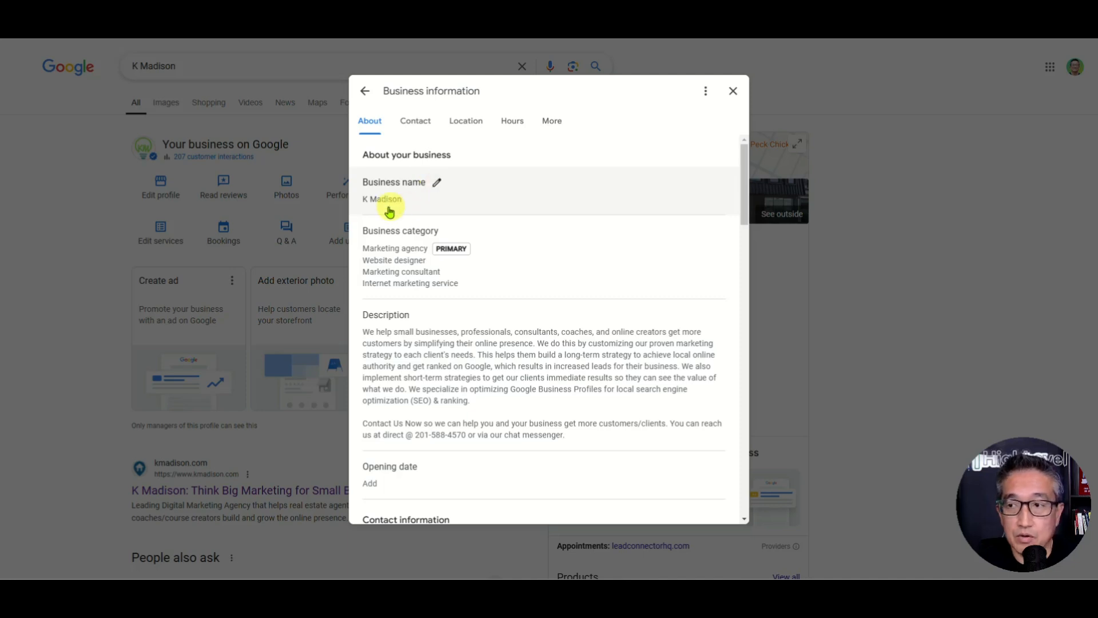
# Append 'Media' to the business name to make it 'K Madison Media' and save.
pyautogui.click(437, 186)
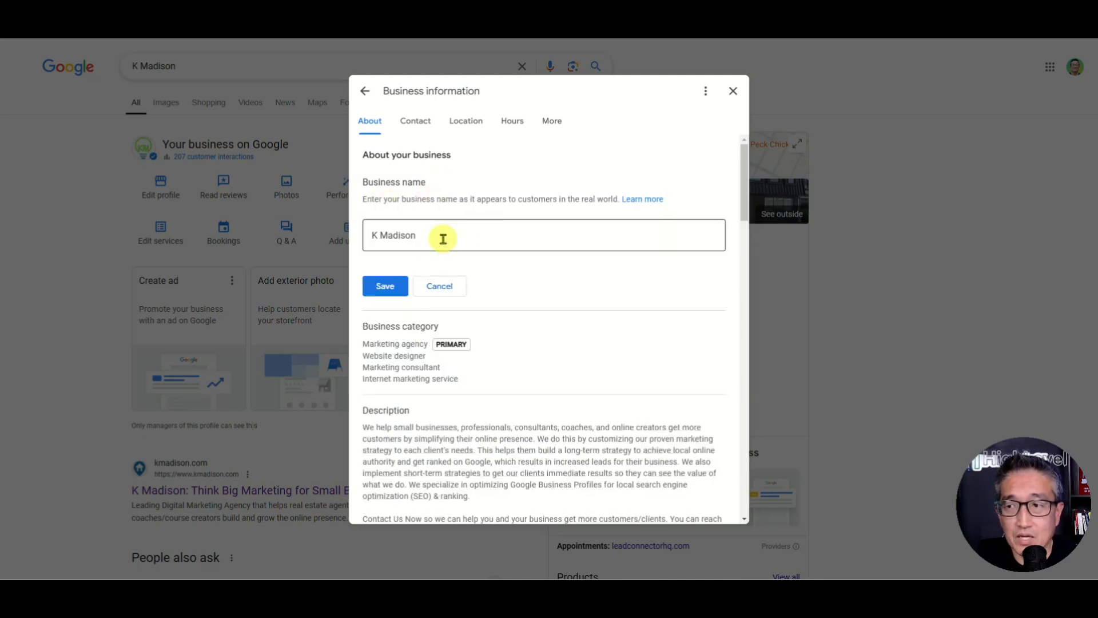
pyautogui.click(439, 286)
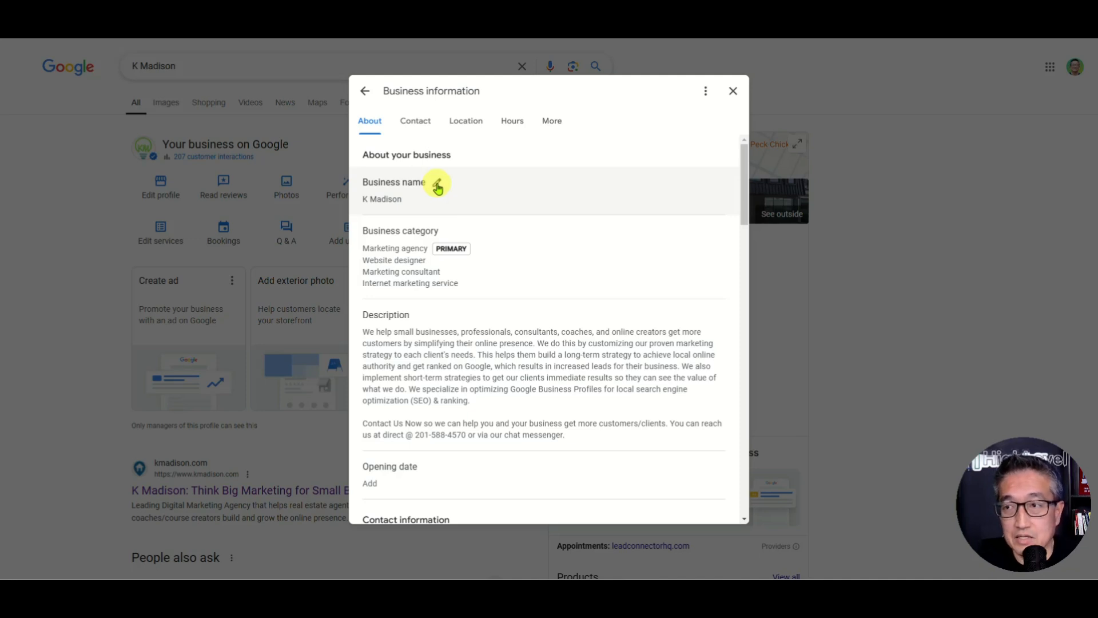
pyautogui.click(437, 184)
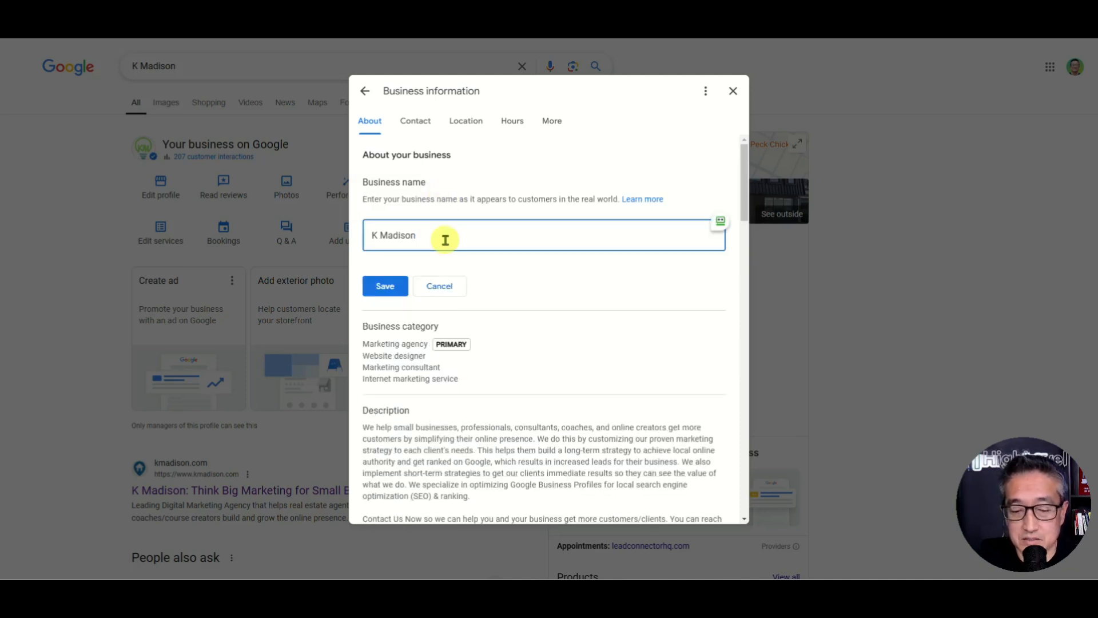
pyautogui.write('Media')
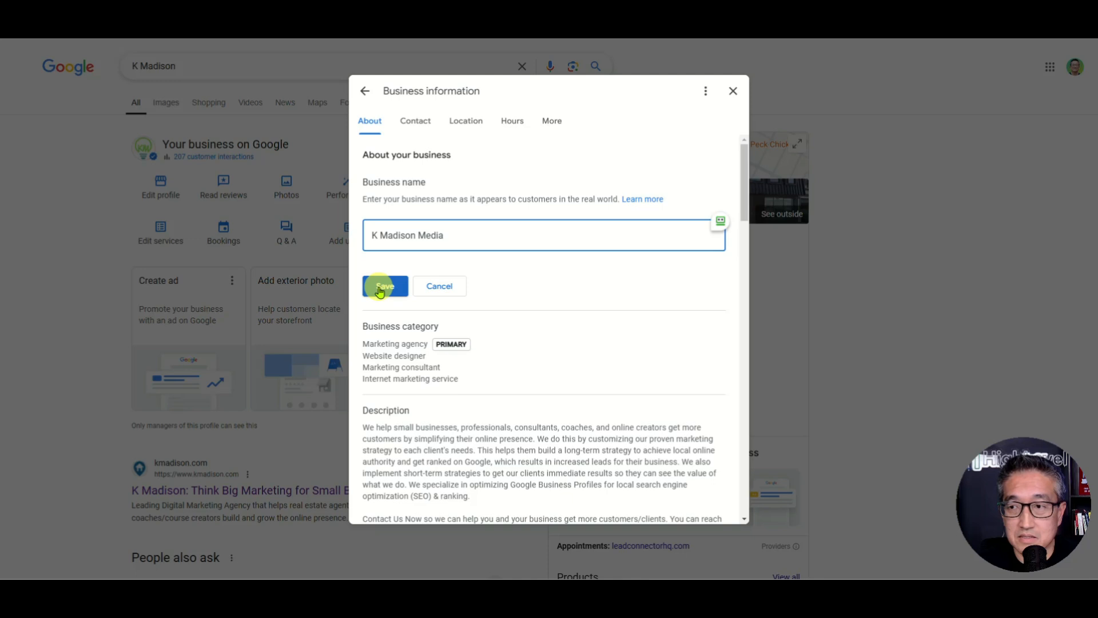
pyautogui.click(382, 287)
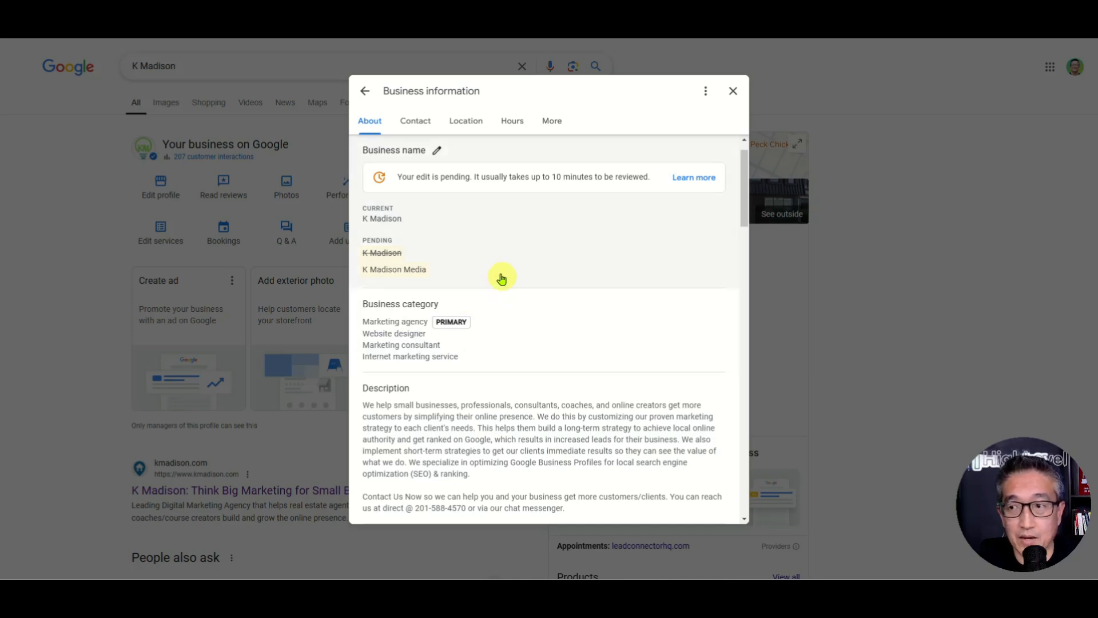
pyautogui.scroll(-1, 487, 275)
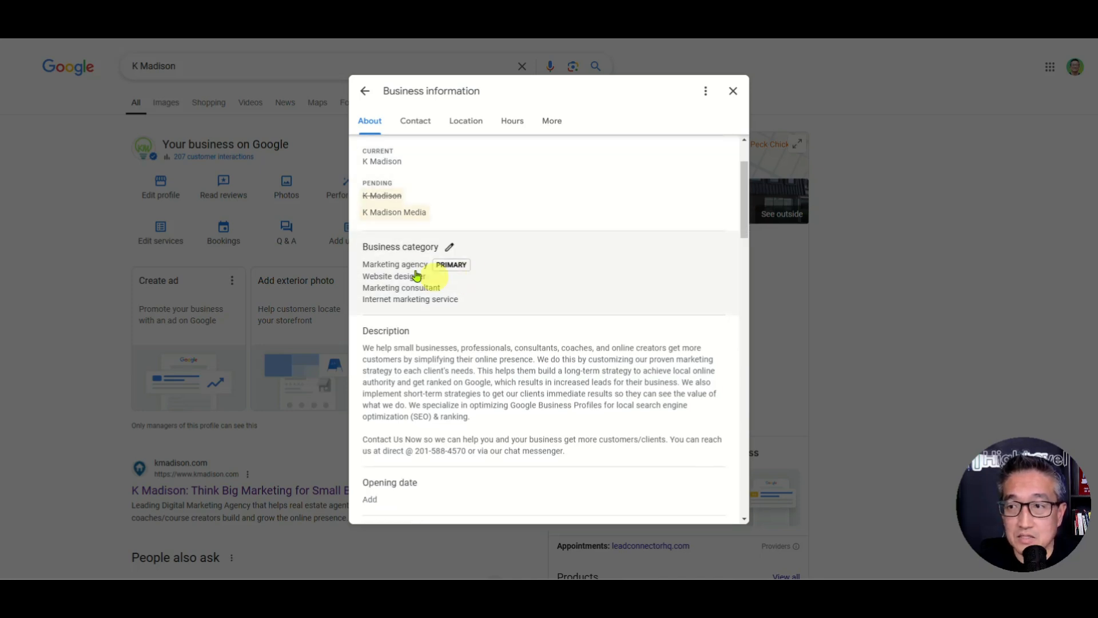
pyautogui.click(450, 250)
pyautogui.scroll(-1, 471, 335)
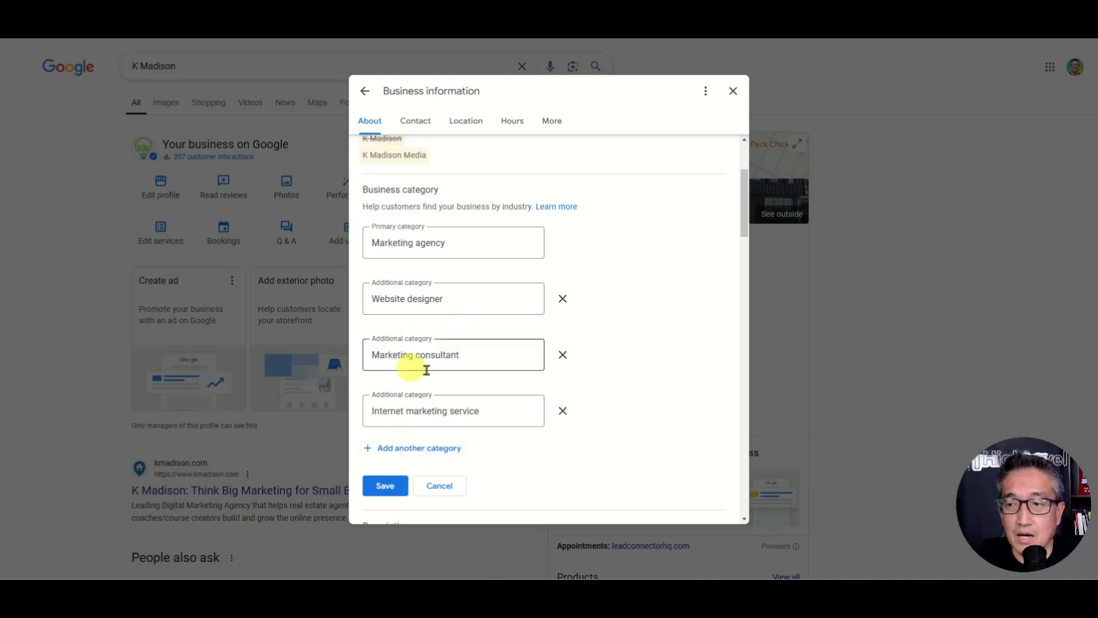
pyautogui.click(430, 452)
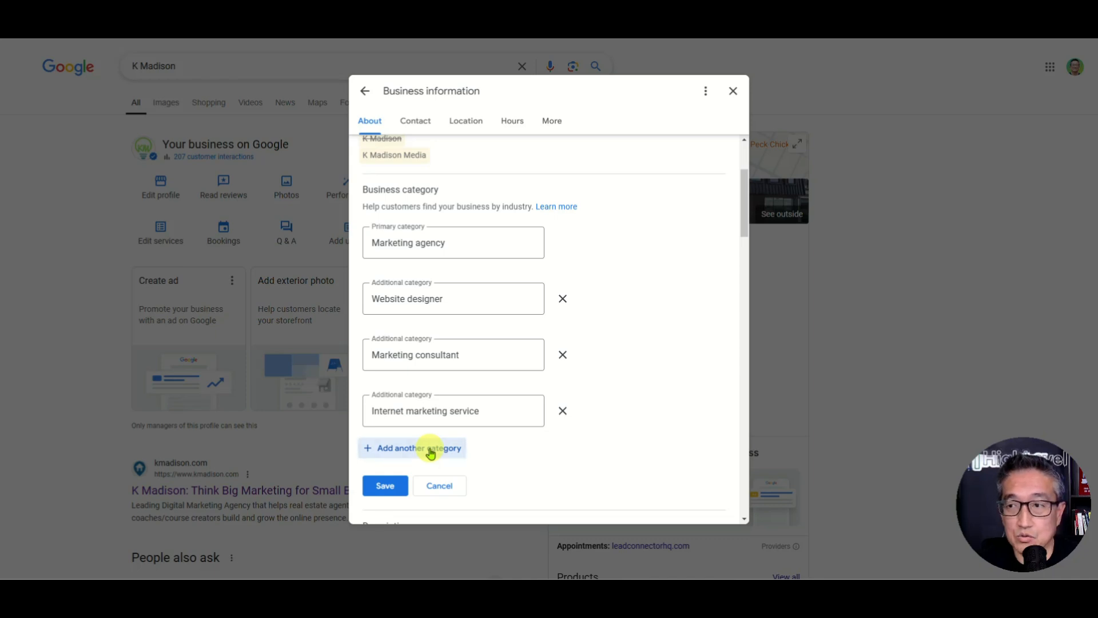
pyautogui.scroll(-2, 465, 332)
pyautogui.write('se')
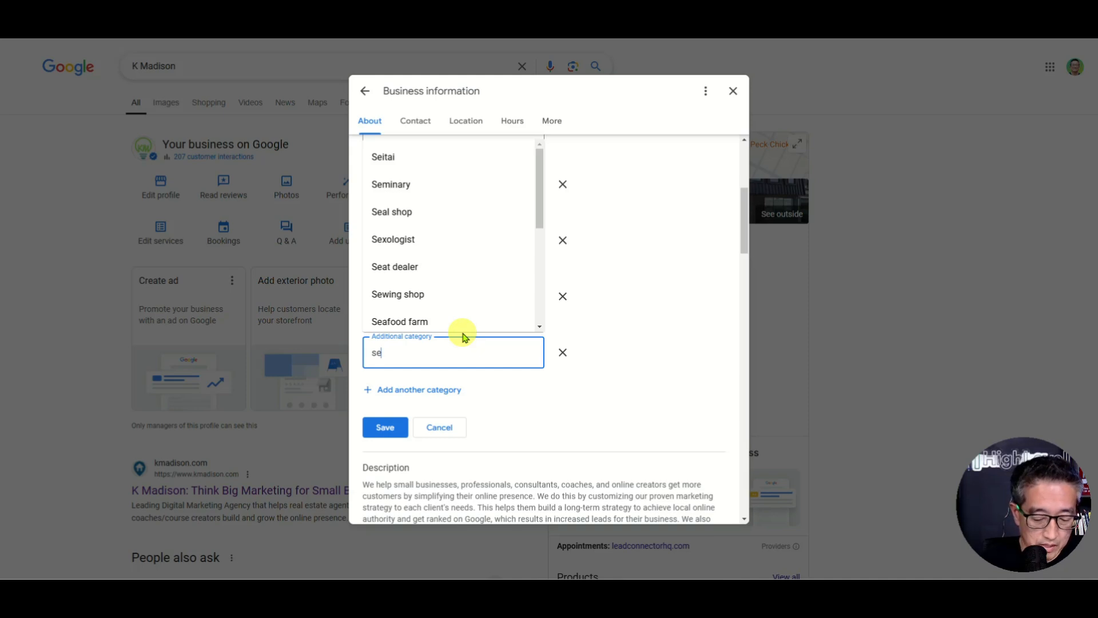
pyautogui.write('o')
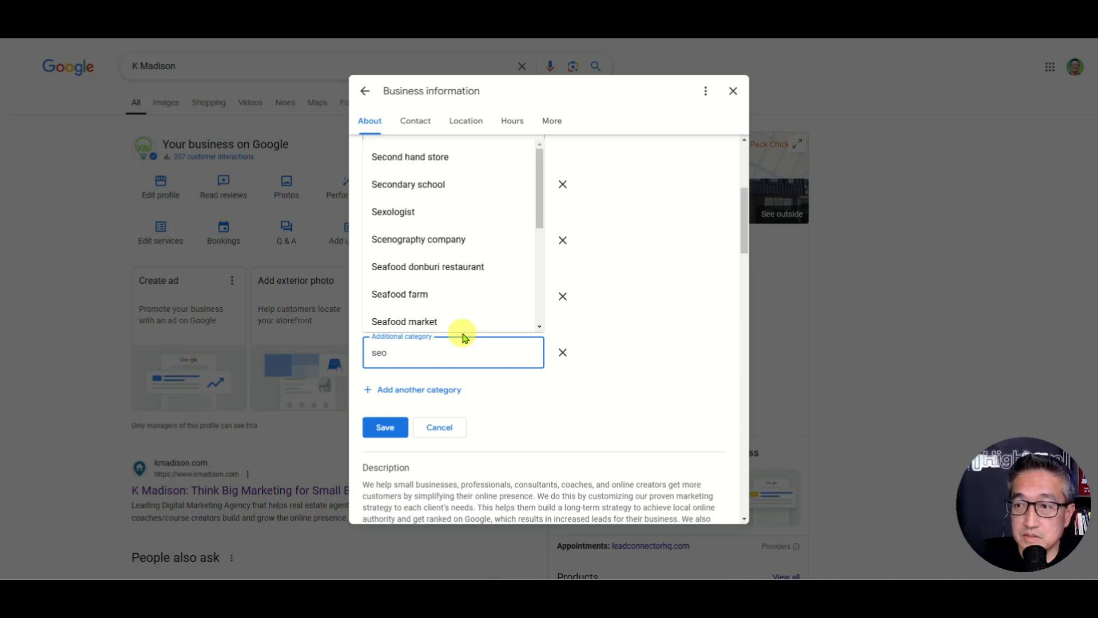
pyautogui.press('BackSpace')
pyautogui.press('BackSpace')
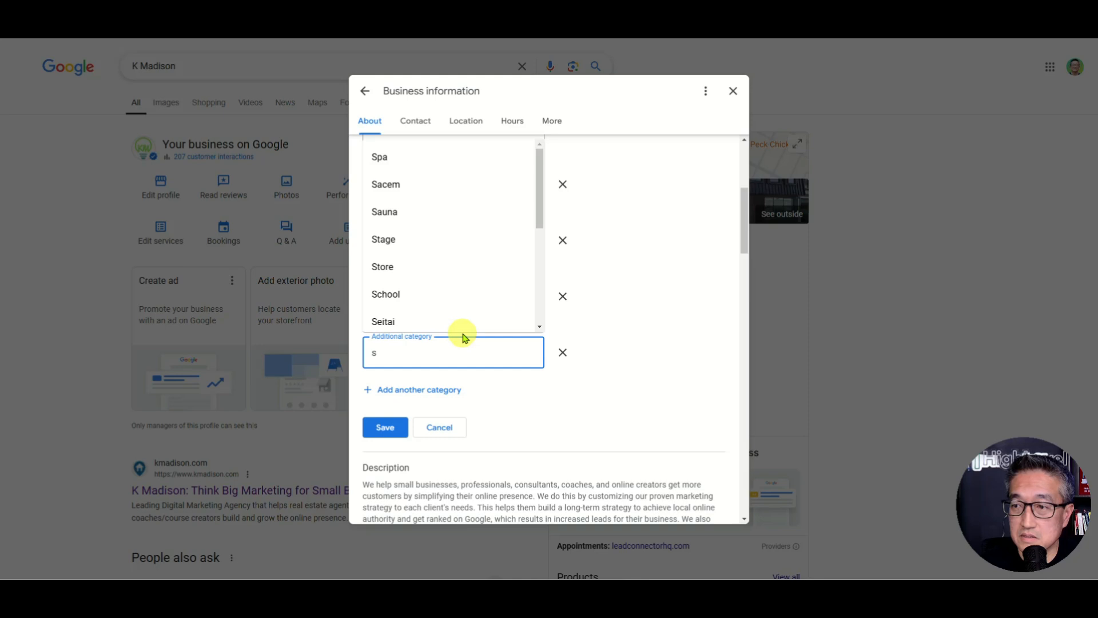
pyautogui.press('BackSpace')
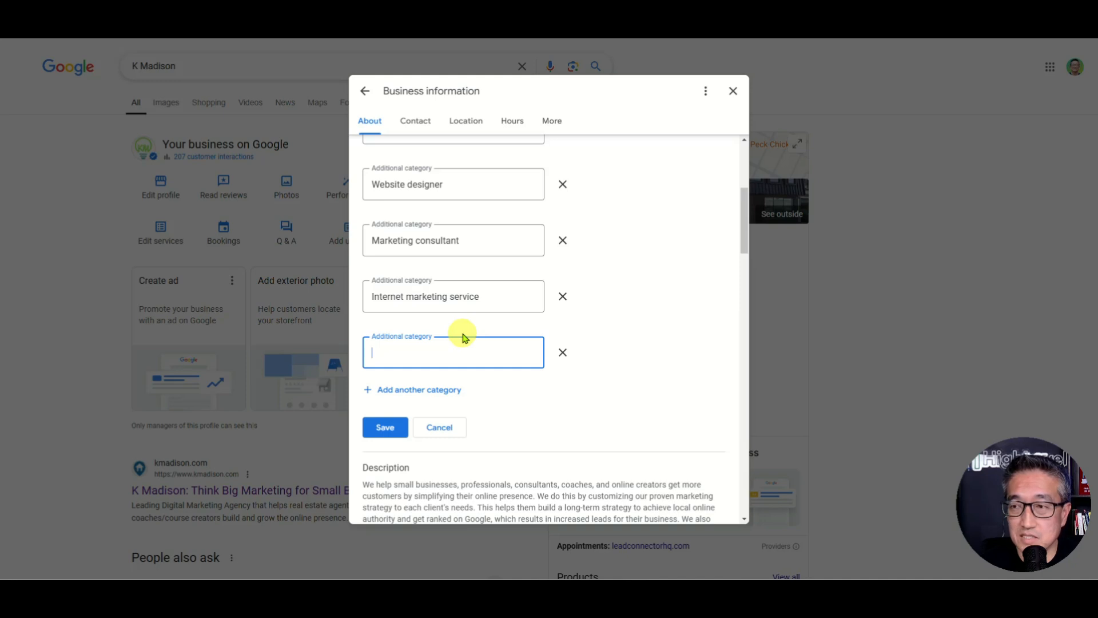
pyautogui.write('face')
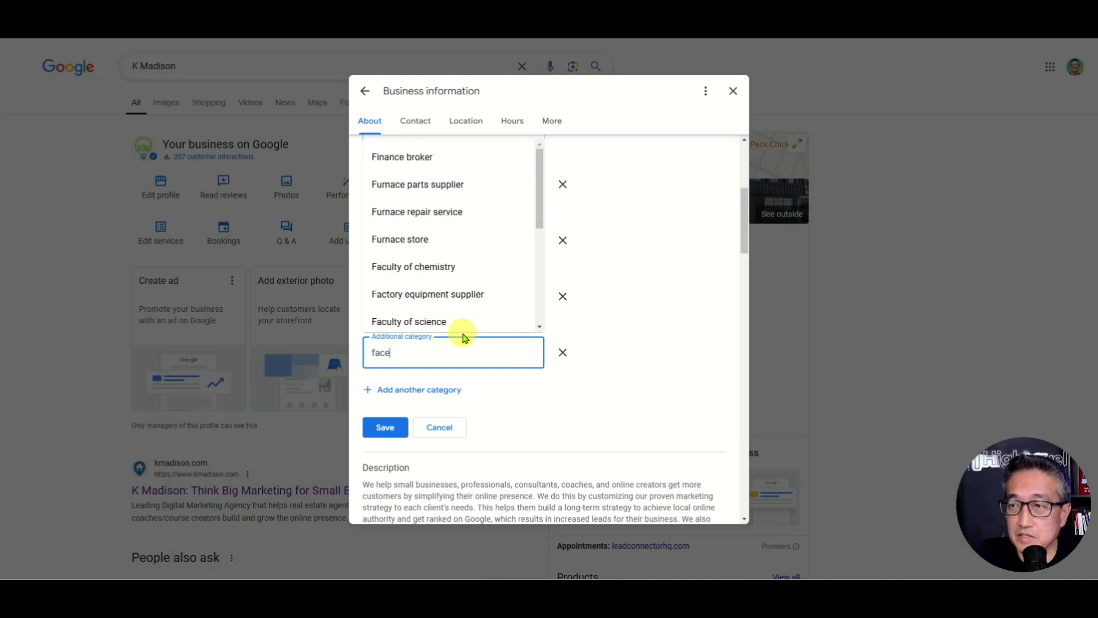
pyautogui.write('boo')
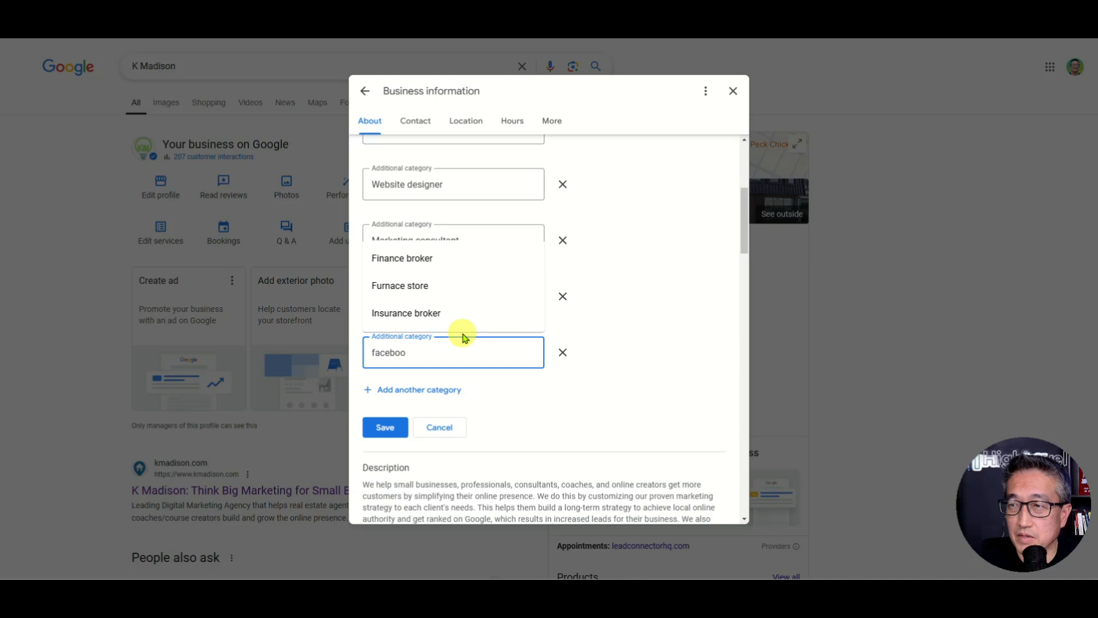
pyautogui.press('BackSpace')
pyautogui.press('BackSpace')
pyautogui.press('BackSpace')
pyautogui.press('BackSpace')
pyautogui.press('BackSpace')
pyautogui.press('BackSpace')
pyautogui.press('BackSpace')
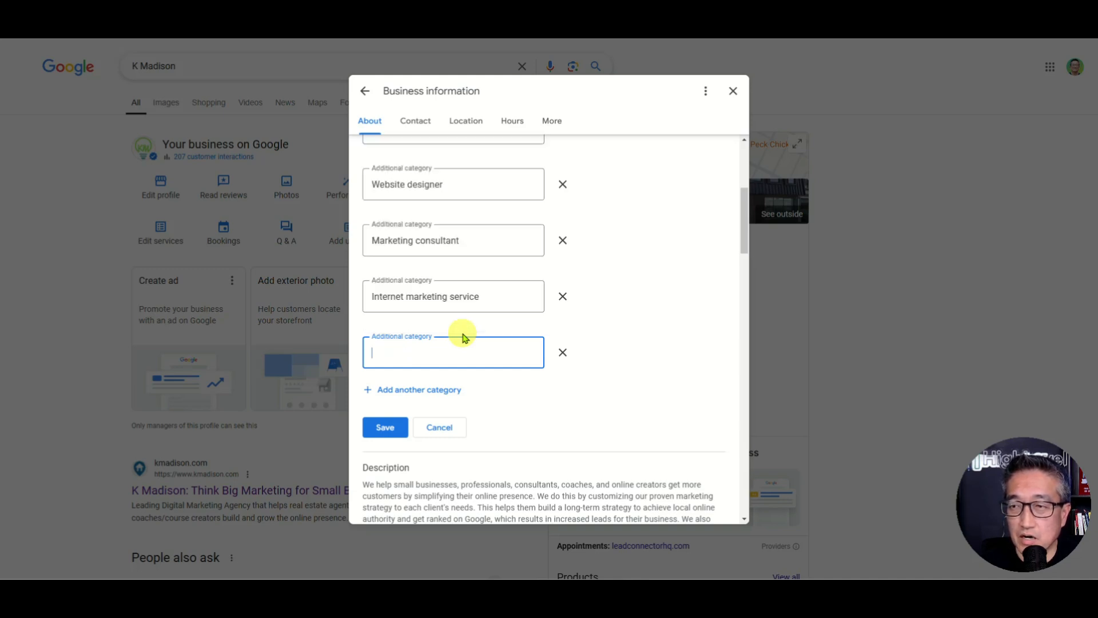
pyautogui.write('paid ad')
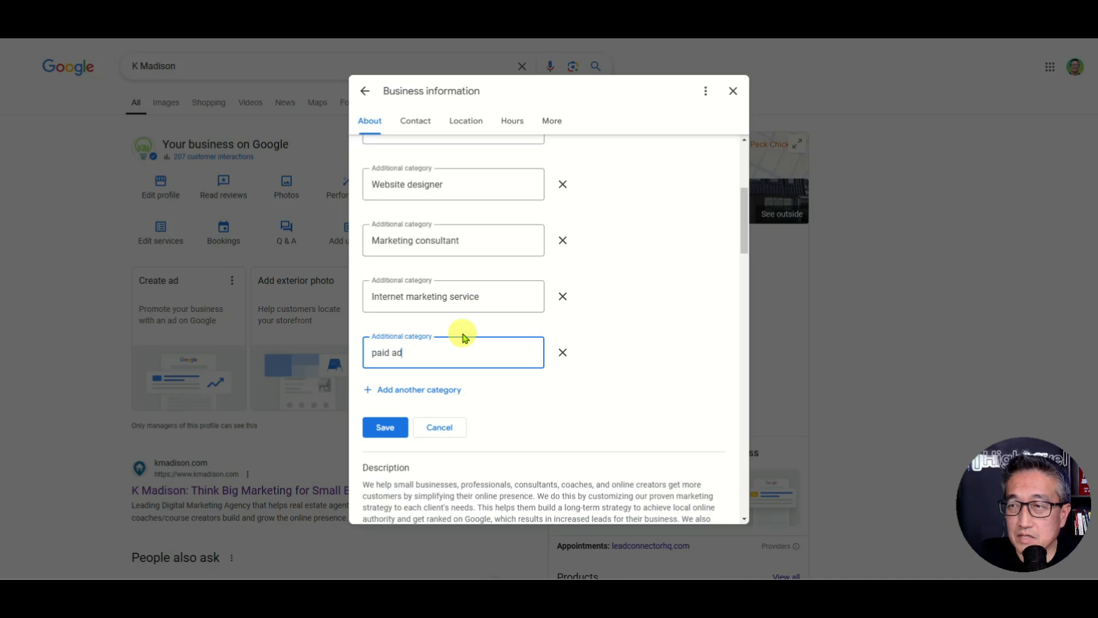
pyautogui.press('BackSpace')
pyautogui.press('BackSpace')
pyautogui.press('BackSpace')
pyautogui.press('BackSpace')
pyautogui.press('BackSpace')
pyautogui.press('BackSpace')
pyautogui.press('BackSpace')
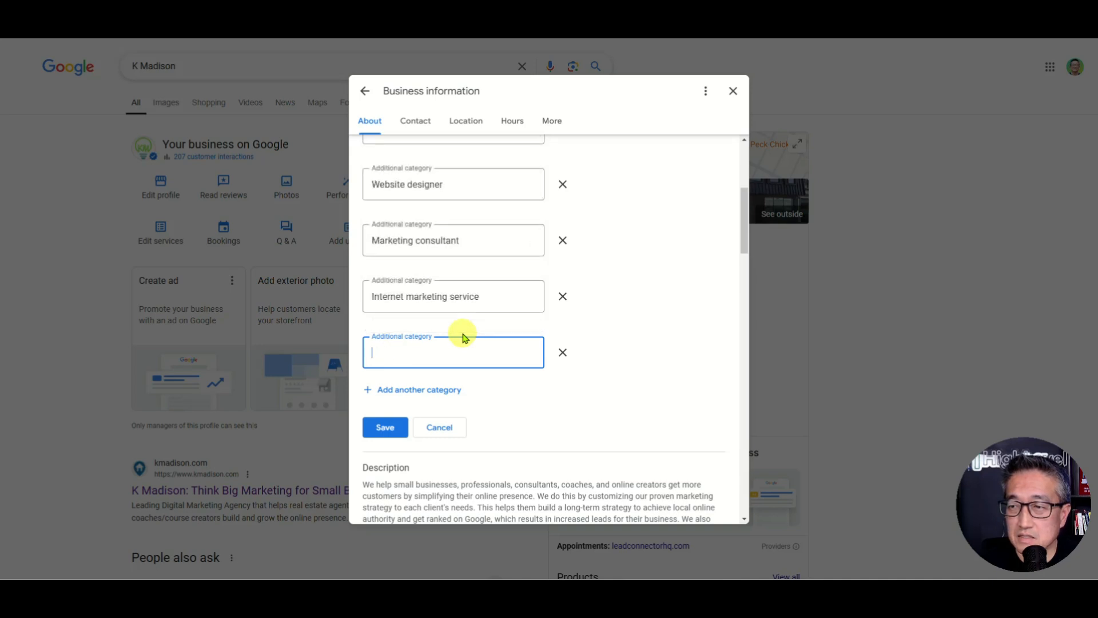
pyautogui.click(564, 354)
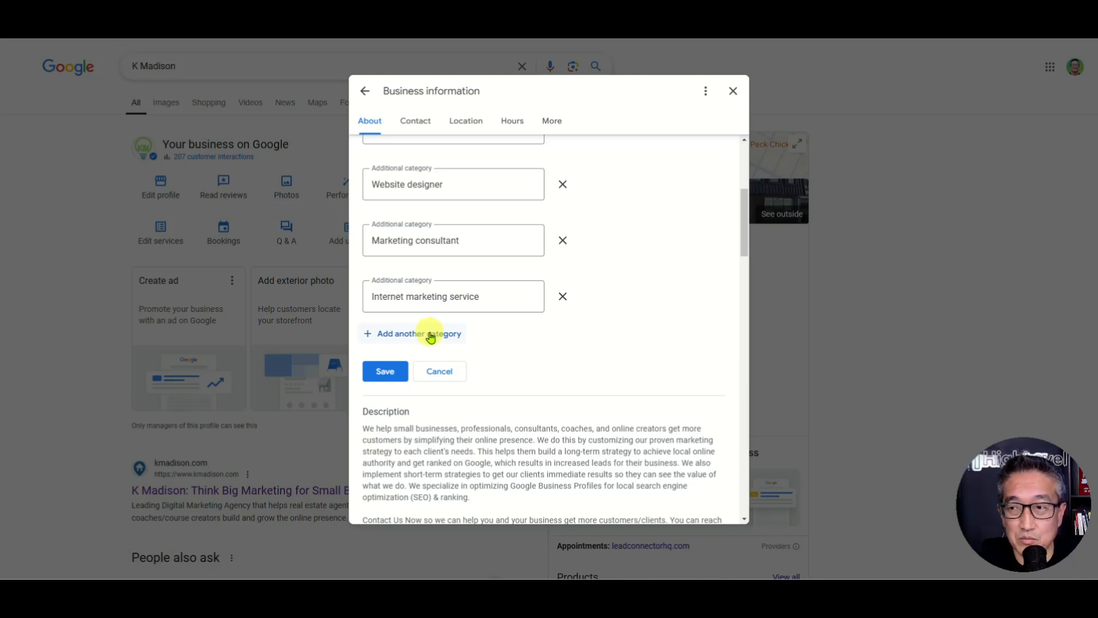
pyautogui.click(441, 373)
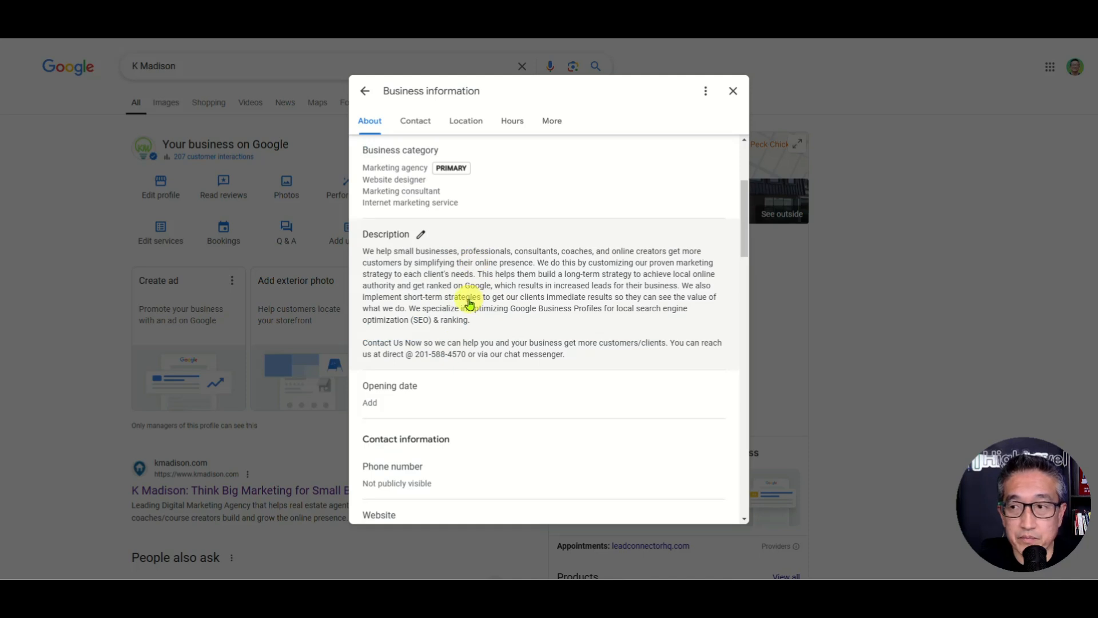
# Delete the chat messenger phrase from the description, then discard the edit and close the editor.
pyautogui.scroll(-1, 457, 320)
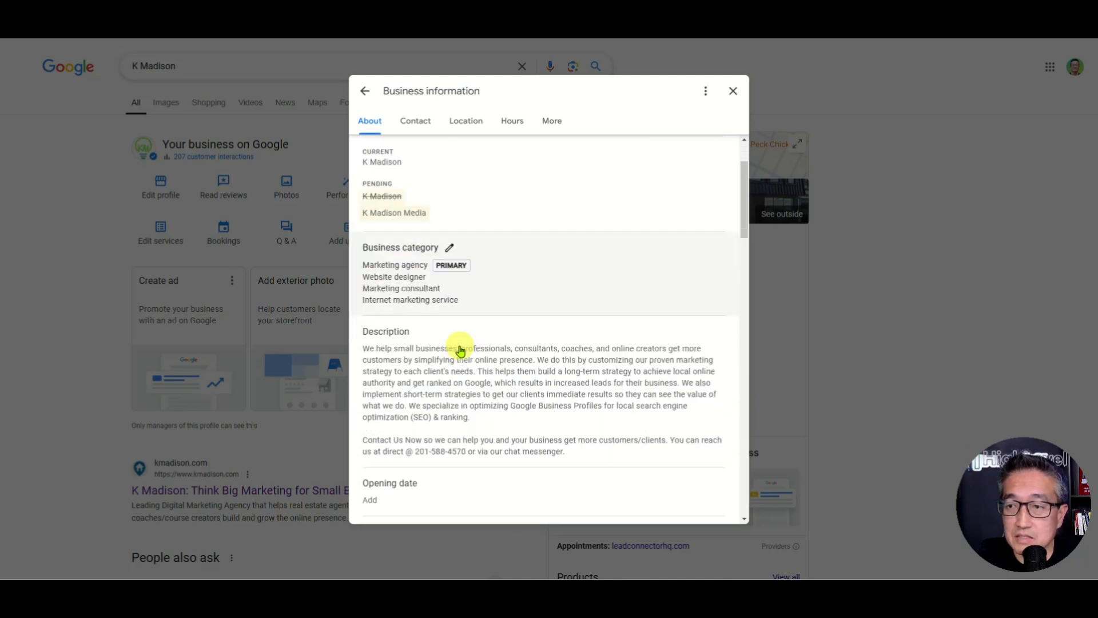
pyautogui.scroll(-1, 460, 350)
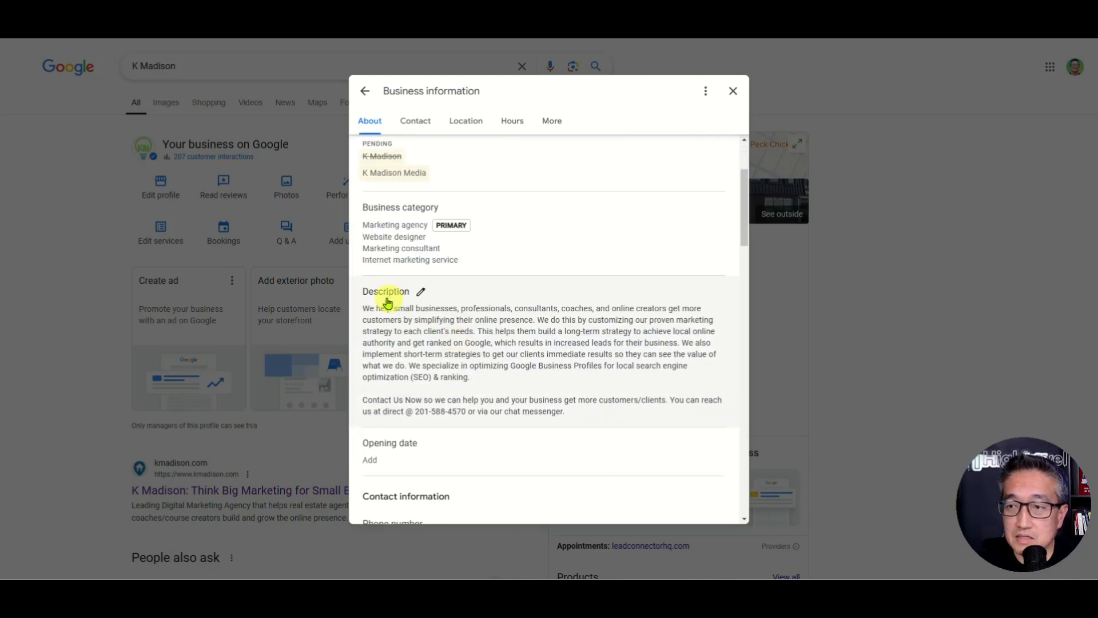
pyautogui.click(419, 295)
pyautogui.scroll(-1, 495, 423)
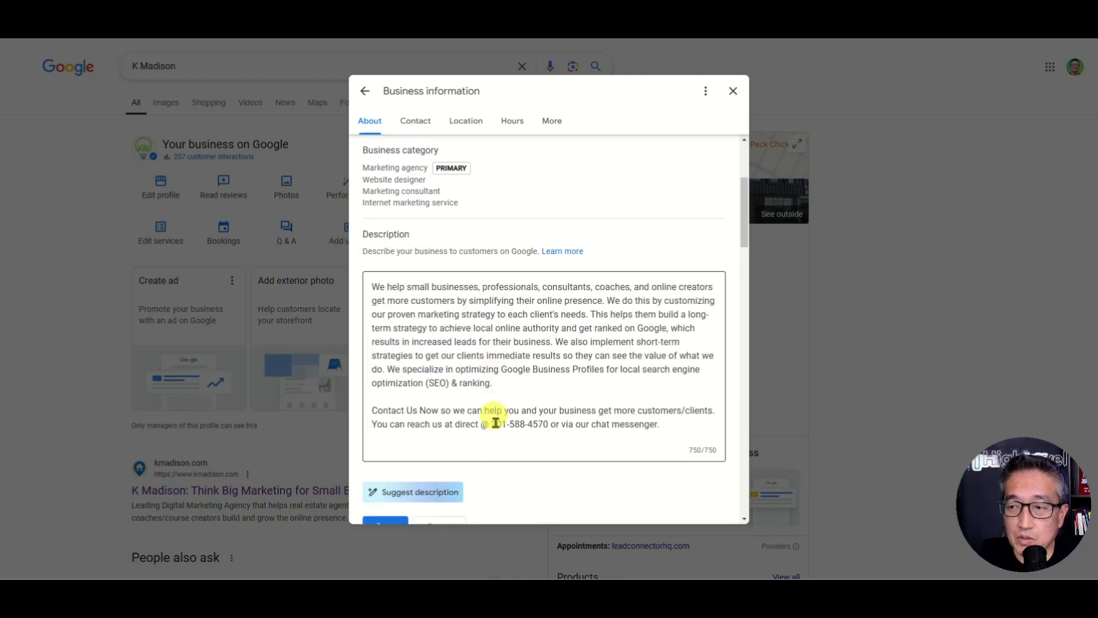
pyautogui.moveTo(556, 424); pyautogui.dragTo(669, 425)
pyautogui.press('BackSpace')
pyautogui.press('BackSpace')
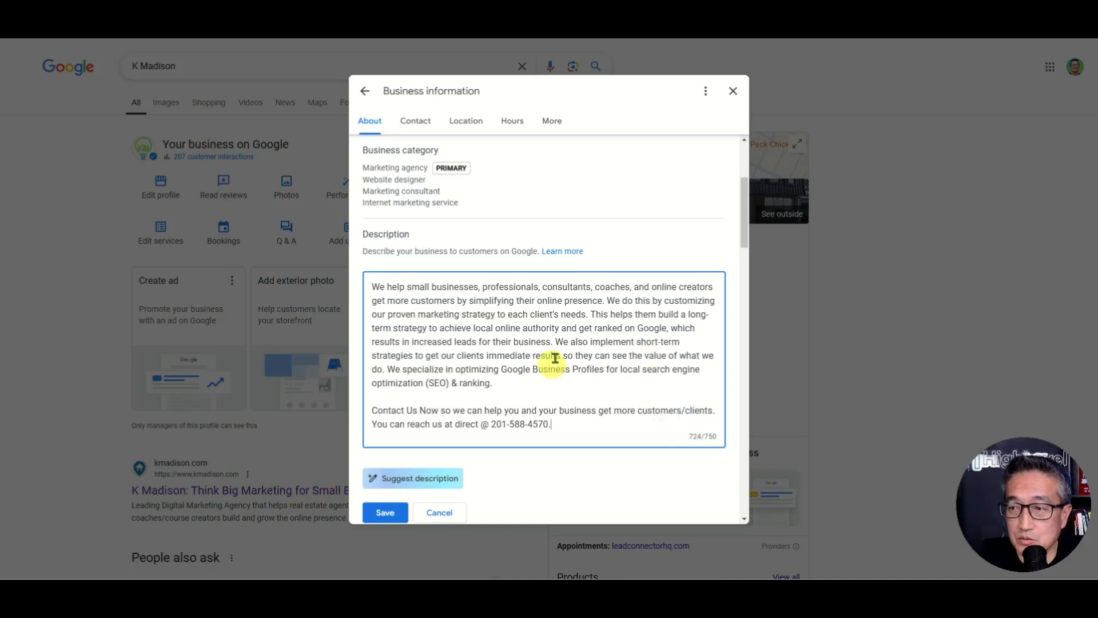
pyautogui.click(383, 513)
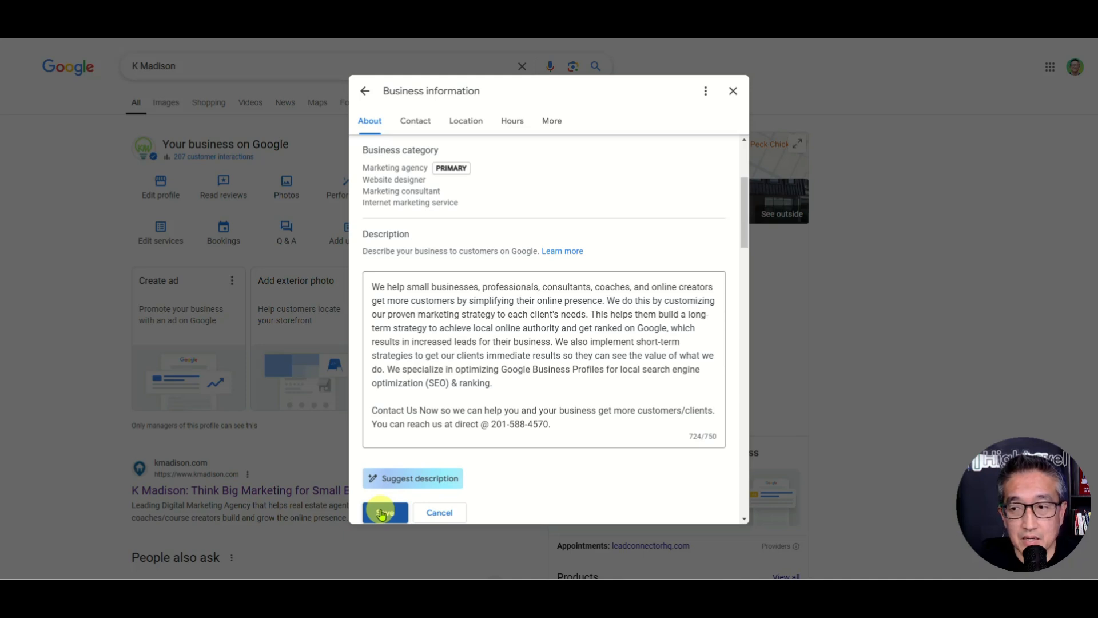
pyautogui.click(432, 512)
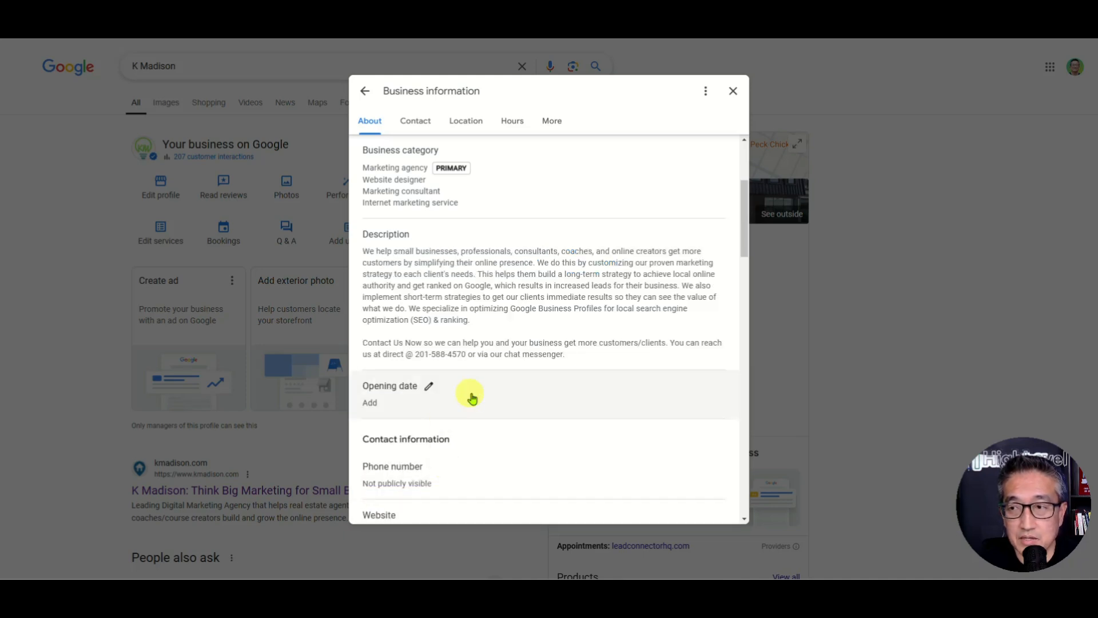
pyautogui.scroll(3, 481, 394)
pyautogui.click(733, 91)
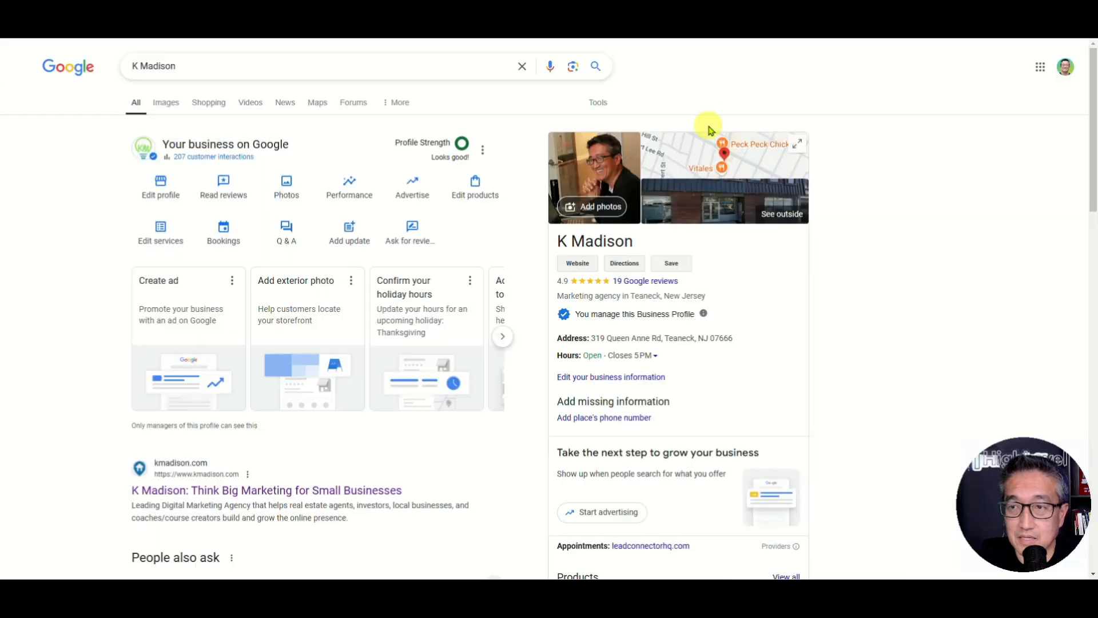
# Reopen the description, delete 'or via our chat messenger.' again, and request a suggested description.
pyautogui.click(161, 191)
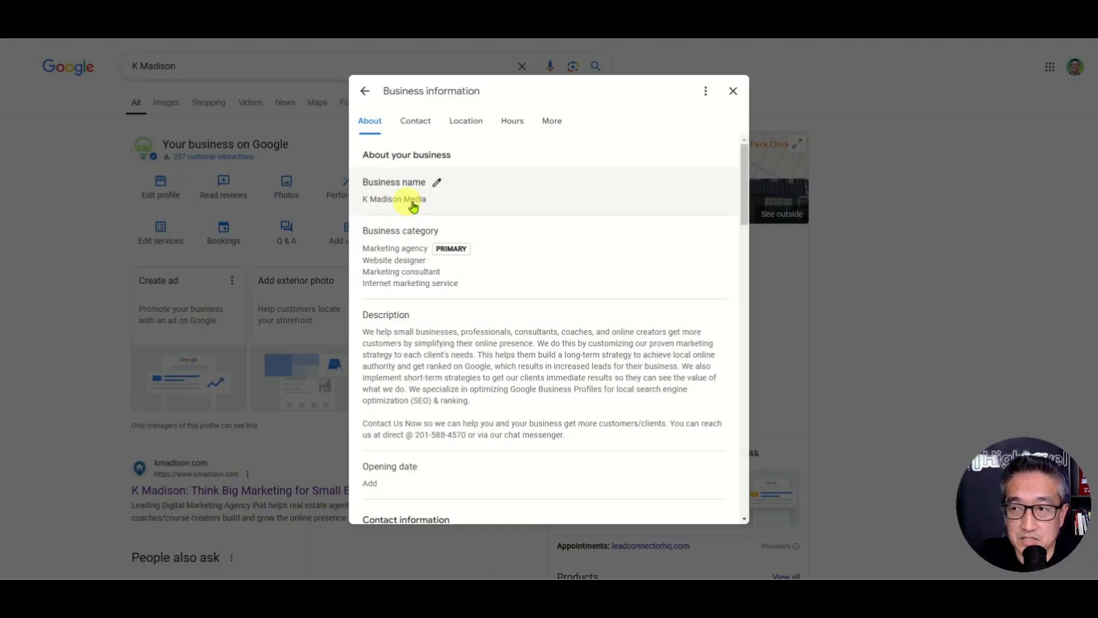
pyautogui.scroll(-1, 437, 288)
pyautogui.scroll(-3, 437, 288)
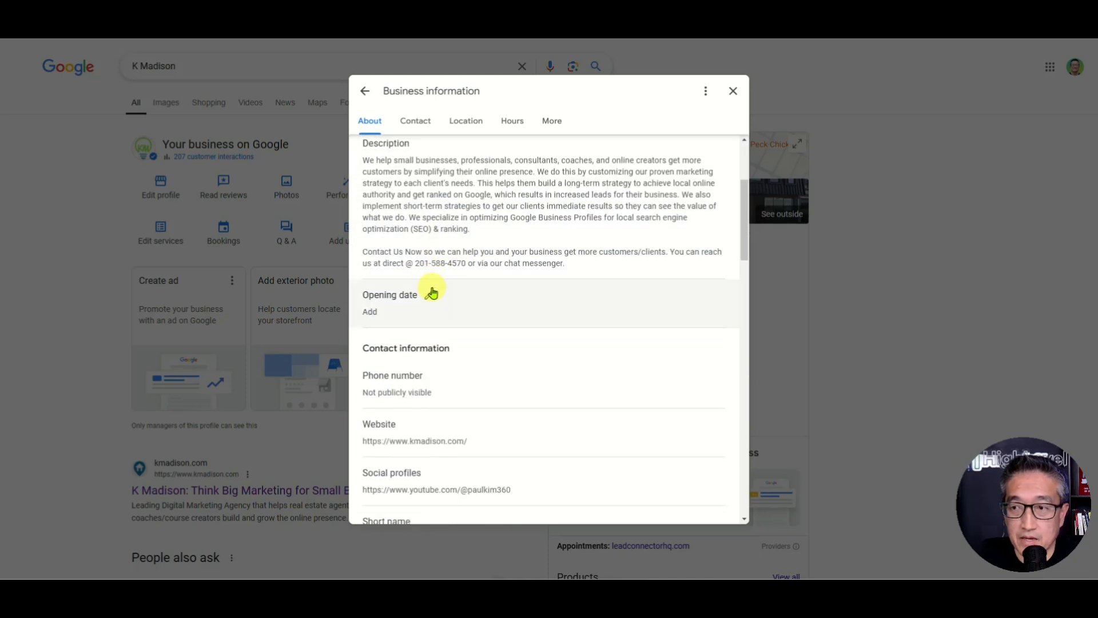
pyautogui.scroll(1, 429, 248)
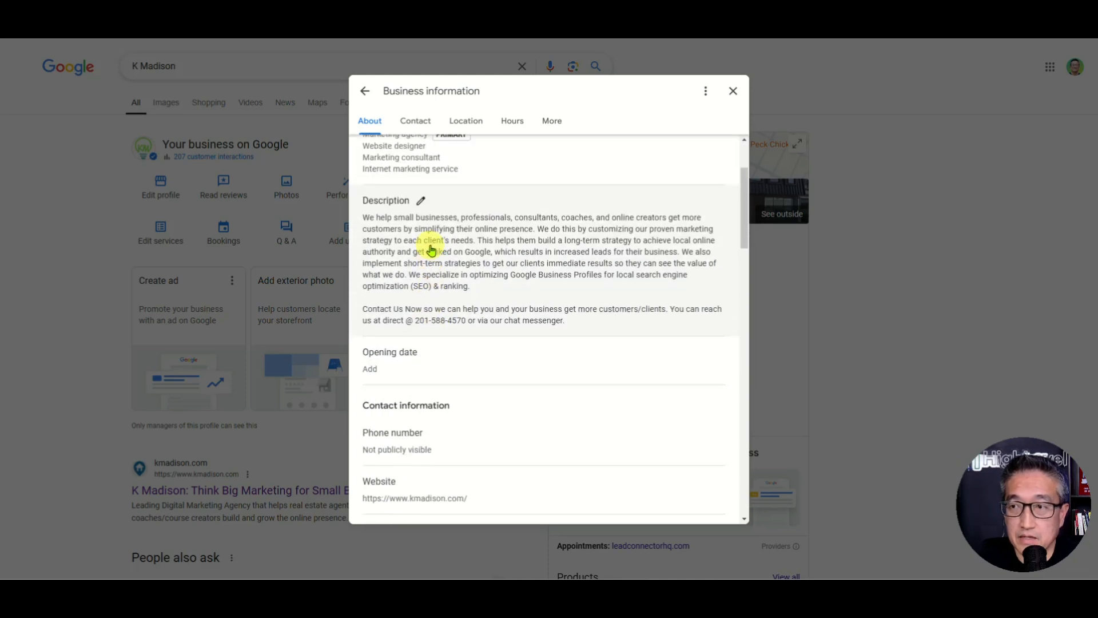
pyautogui.click(421, 200)
pyautogui.moveTo(551, 390); pyautogui.dragTo(661, 390)
pyautogui.press('BackSpace')
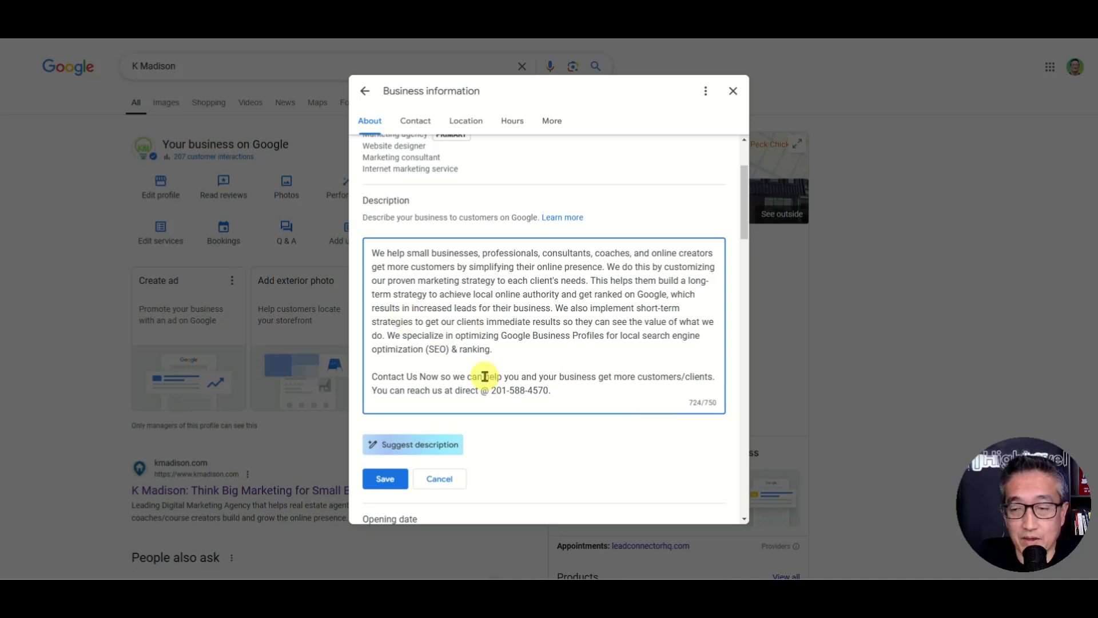
pyautogui.click(407, 451)
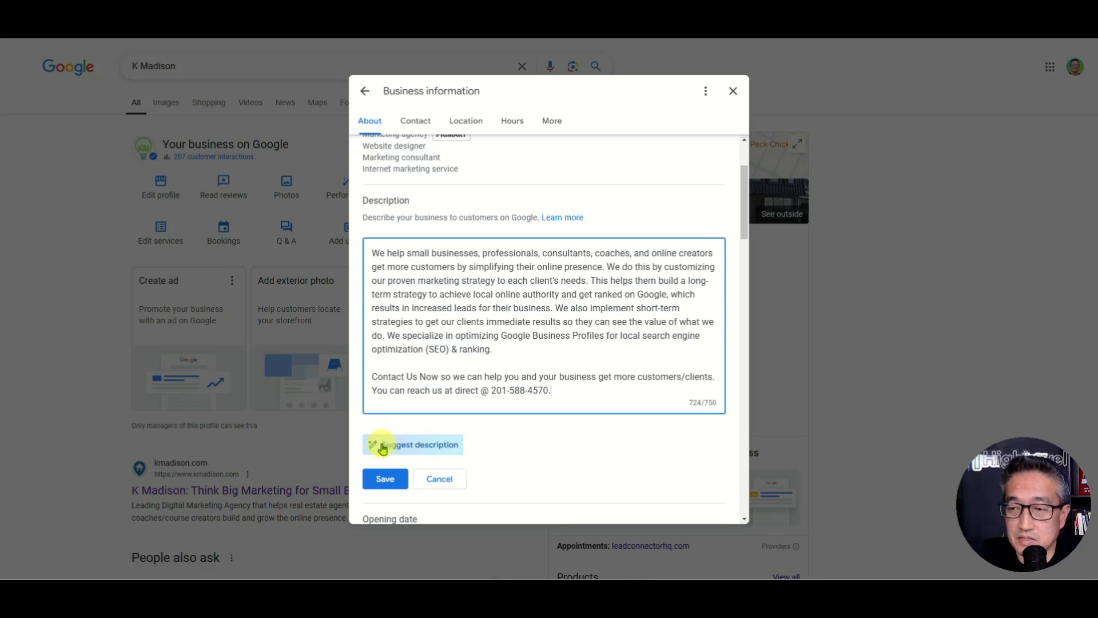
pyautogui.click(404, 448)
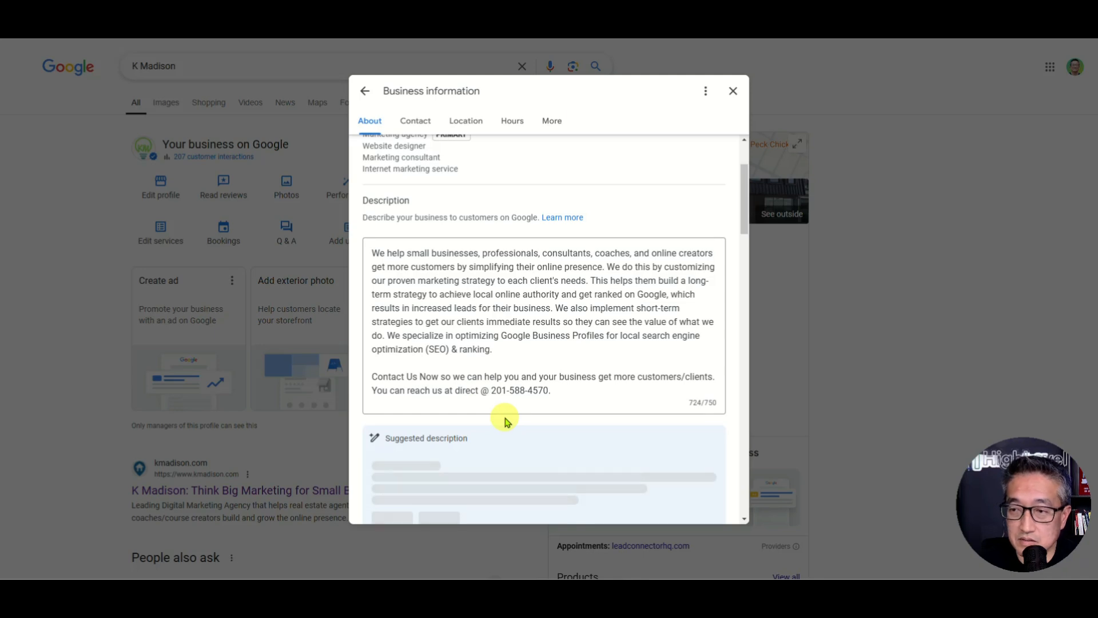
# Read the full AI-suggested description, dismiss it, and save the shortened description instead.
pyautogui.scroll(-2, 465, 317)
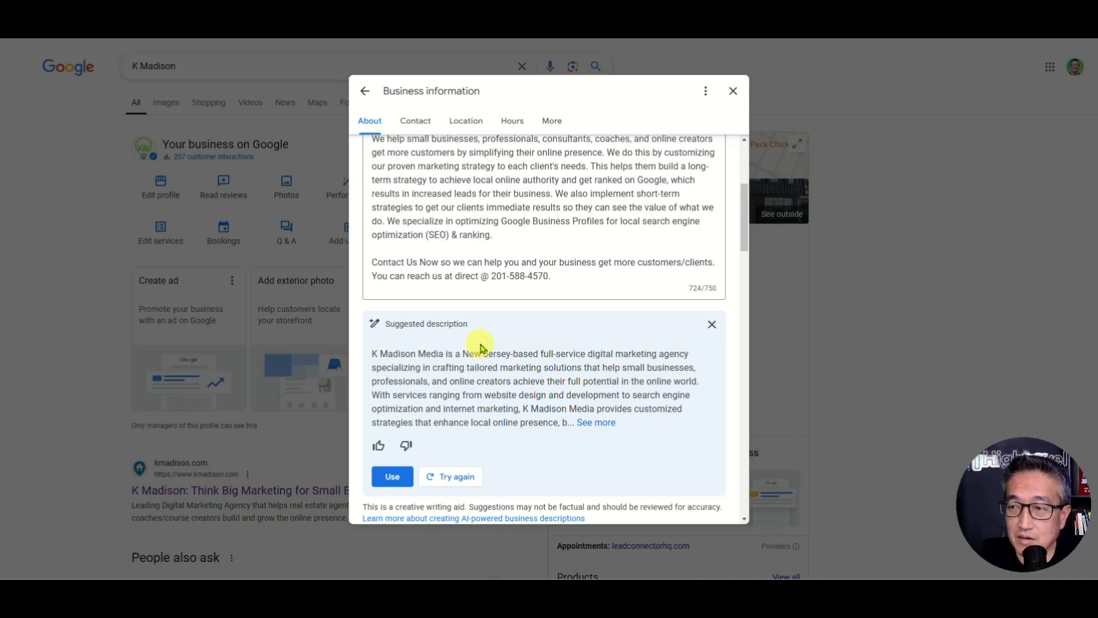
pyautogui.click(596, 424)
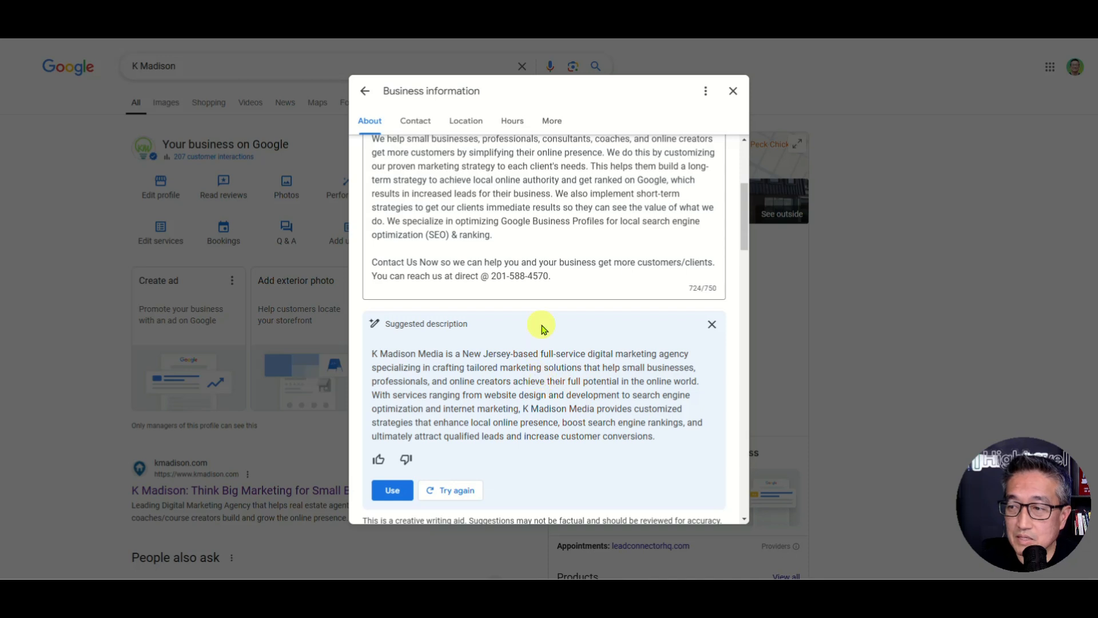
pyautogui.scroll(1, 500, 217)
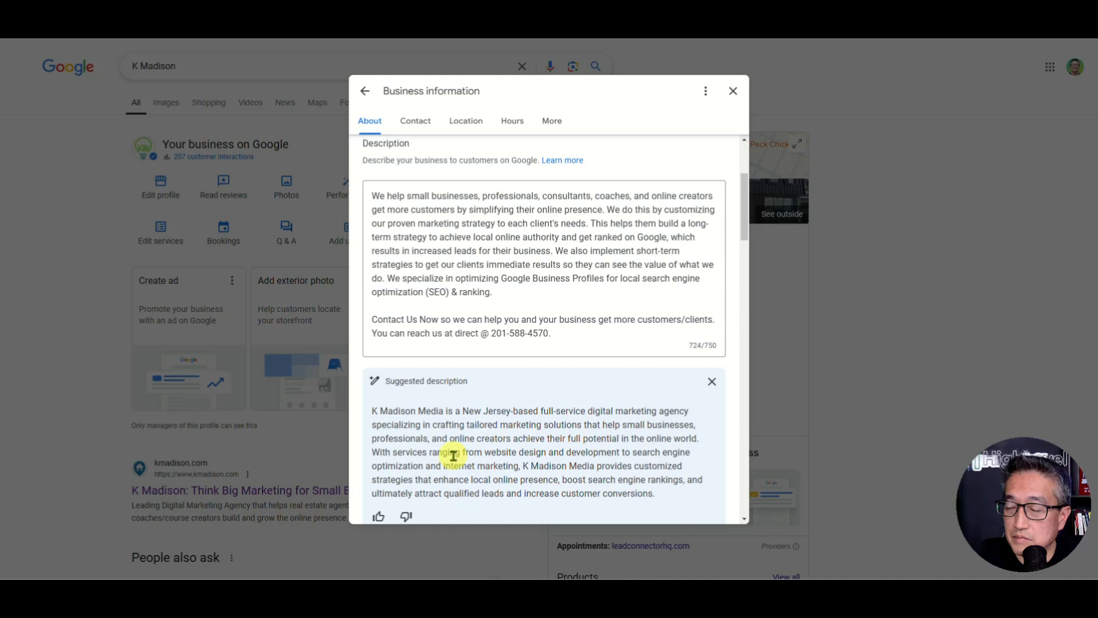
pyautogui.scroll(-1, 454, 456)
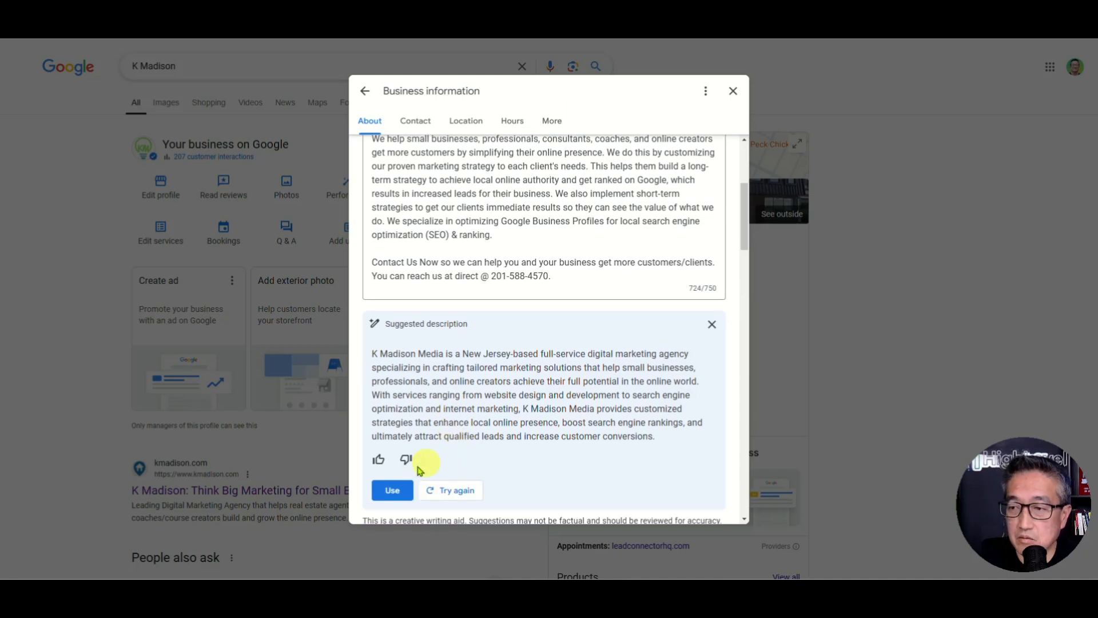
pyautogui.click(712, 327)
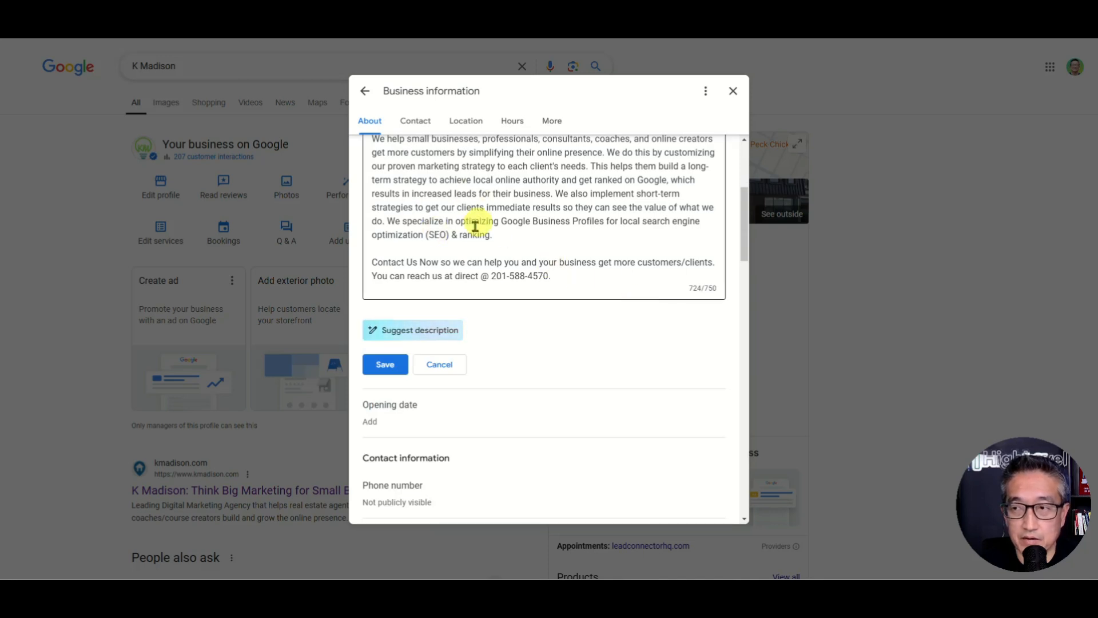
pyautogui.scroll(1, 492, 229)
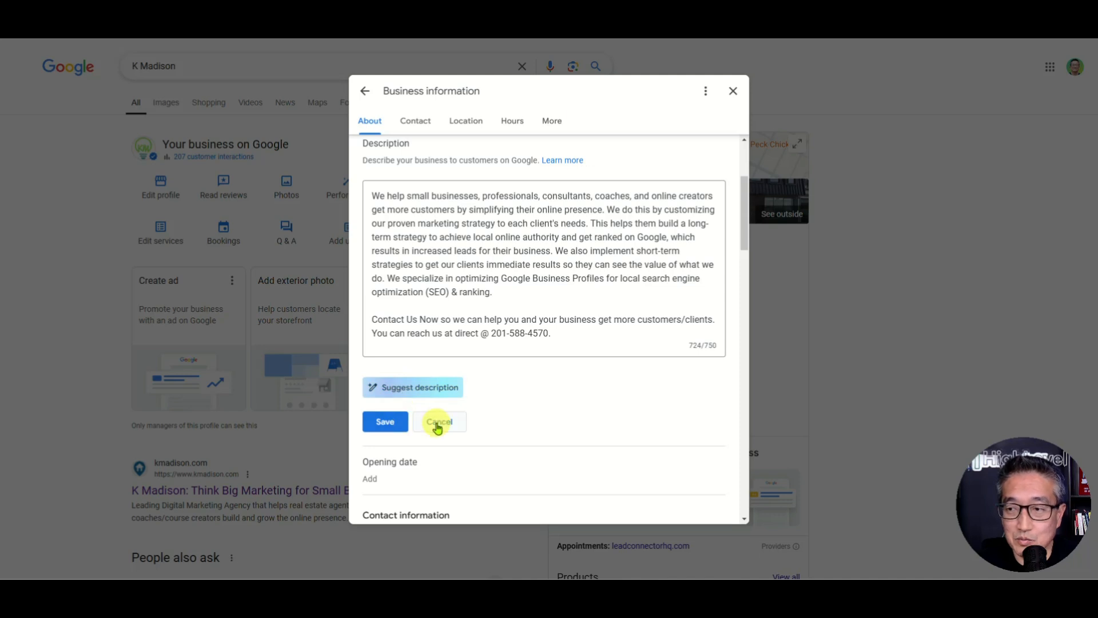
pyautogui.click(380, 423)
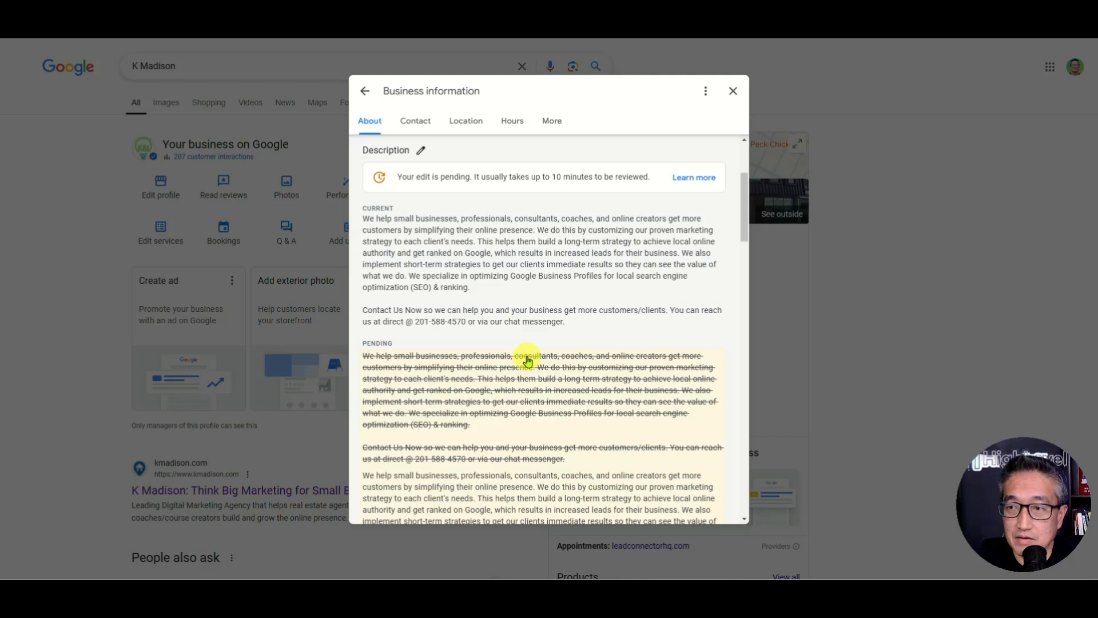
# Set the opening date to year 2016, month January, and save it.
pyautogui.scroll(-5, 514, 332)
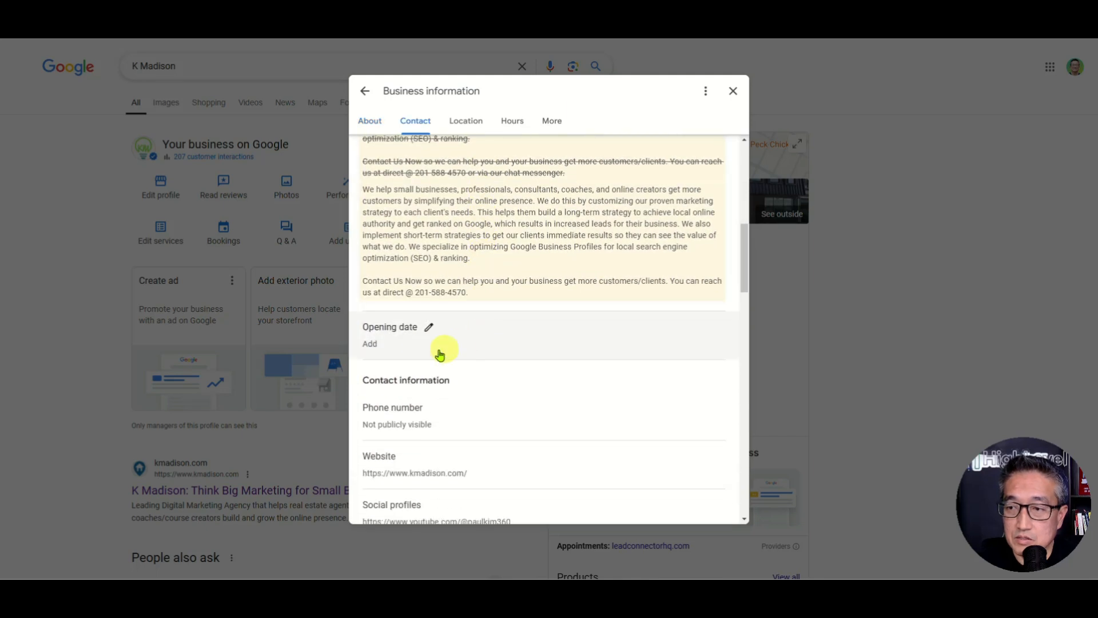
pyautogui.click(428, 330)
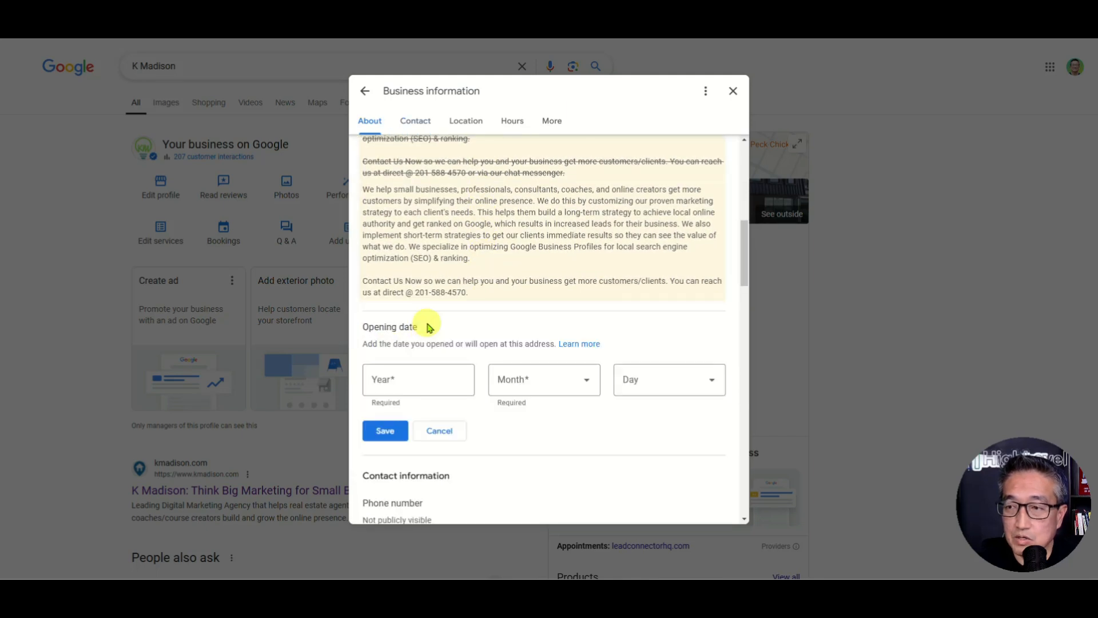
pyautogui.click(406, 378)
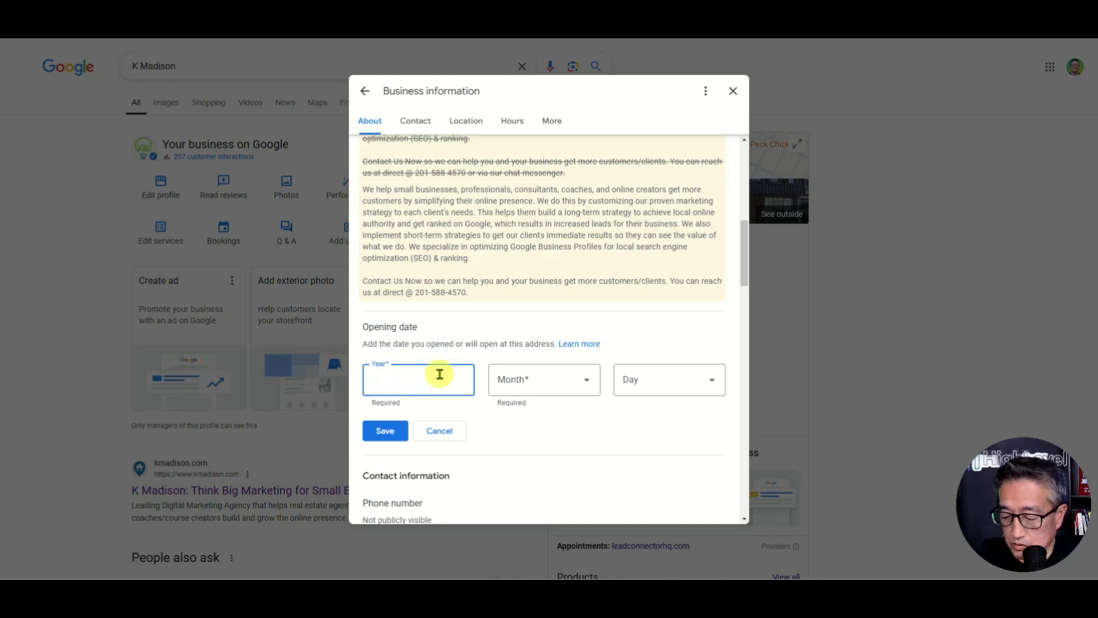
pyautogui.press('Tab')
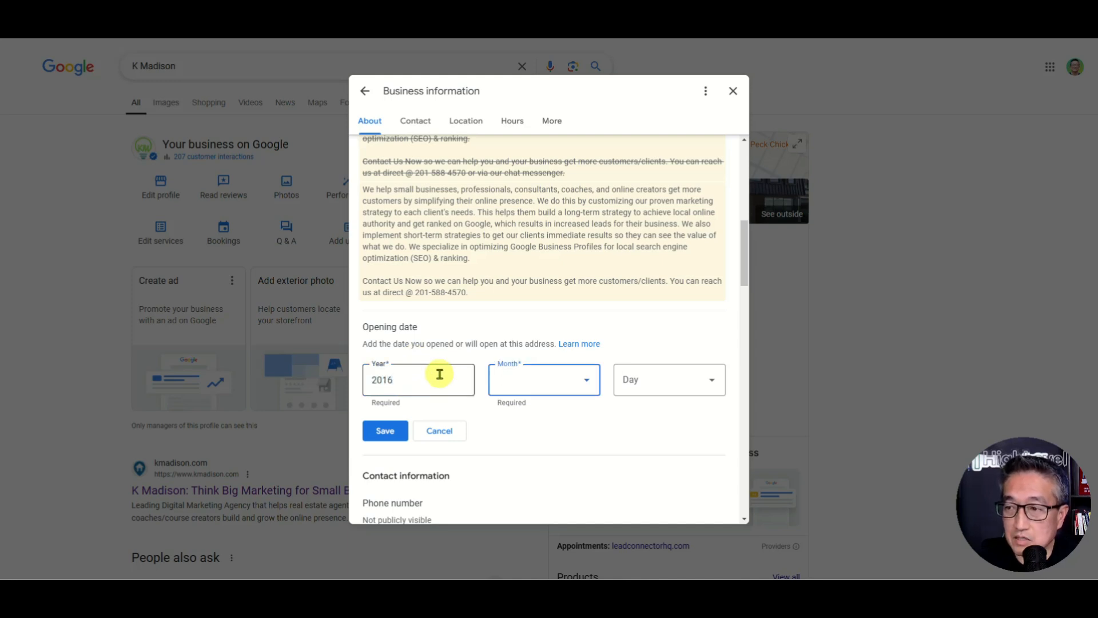
pyautogui.click(586, 380)
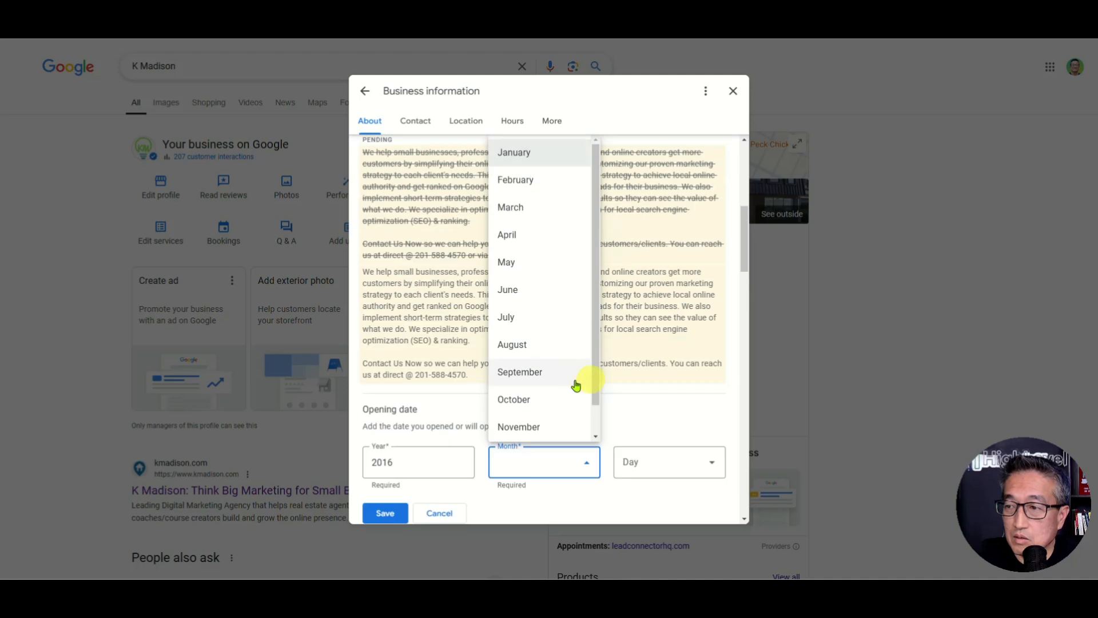
pyautogui.click(520, 153)
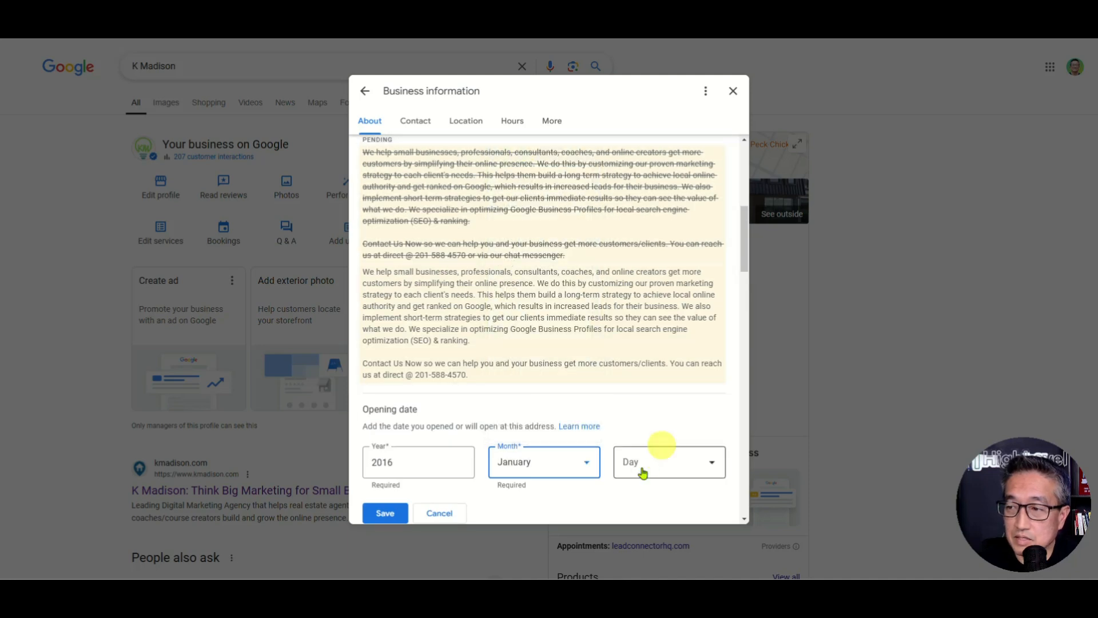
pyautogui.click(648, 424)
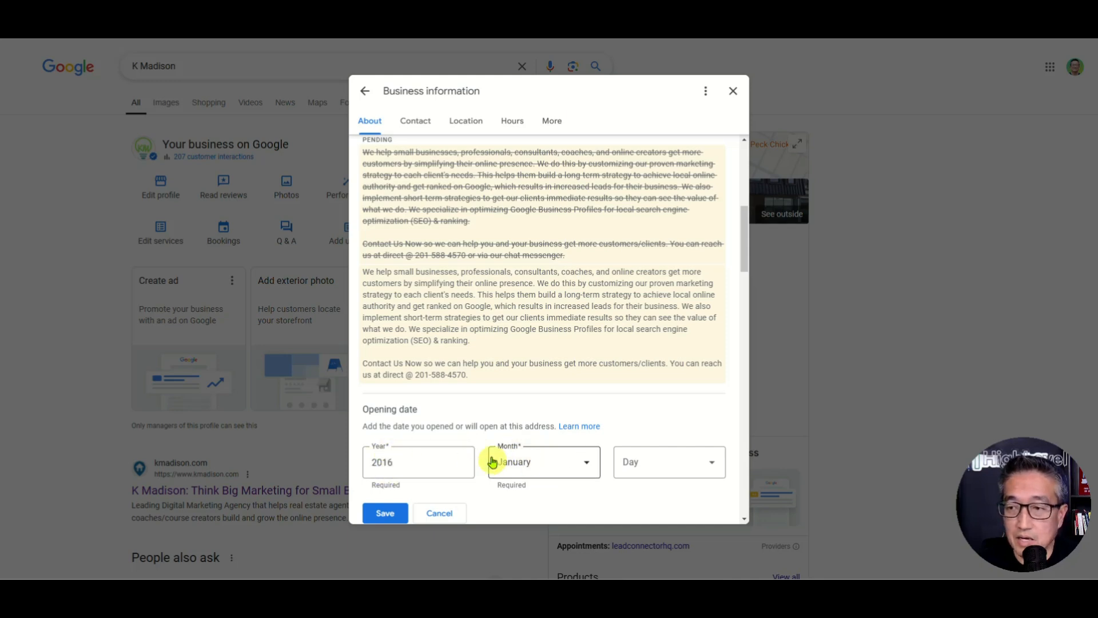
pyautogui.scroll(-1, 517, 463)
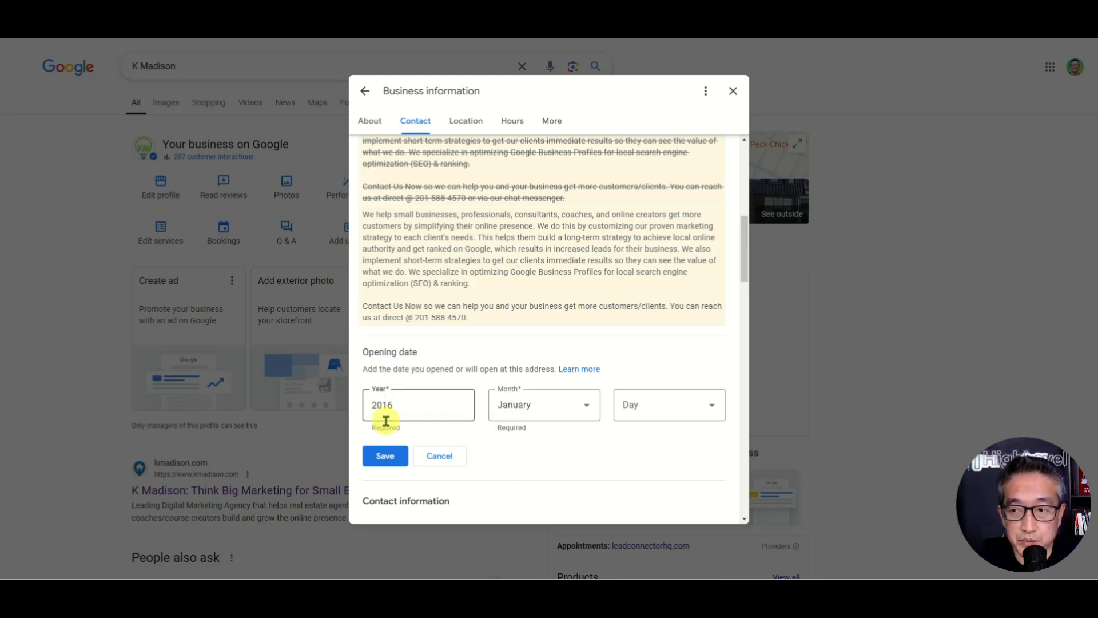
pyautogui.click(386, 456)
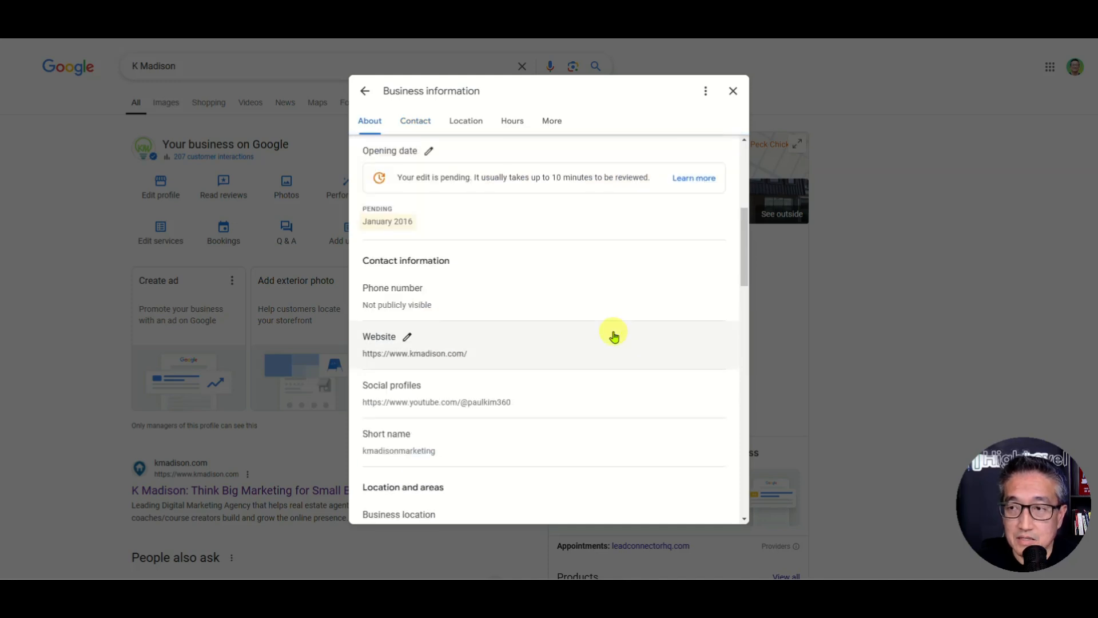
# Turn off hiding the phone number in phone visibility settings, then dismiss the phone notice.
pyautogui.scroll(3, 613, 336)
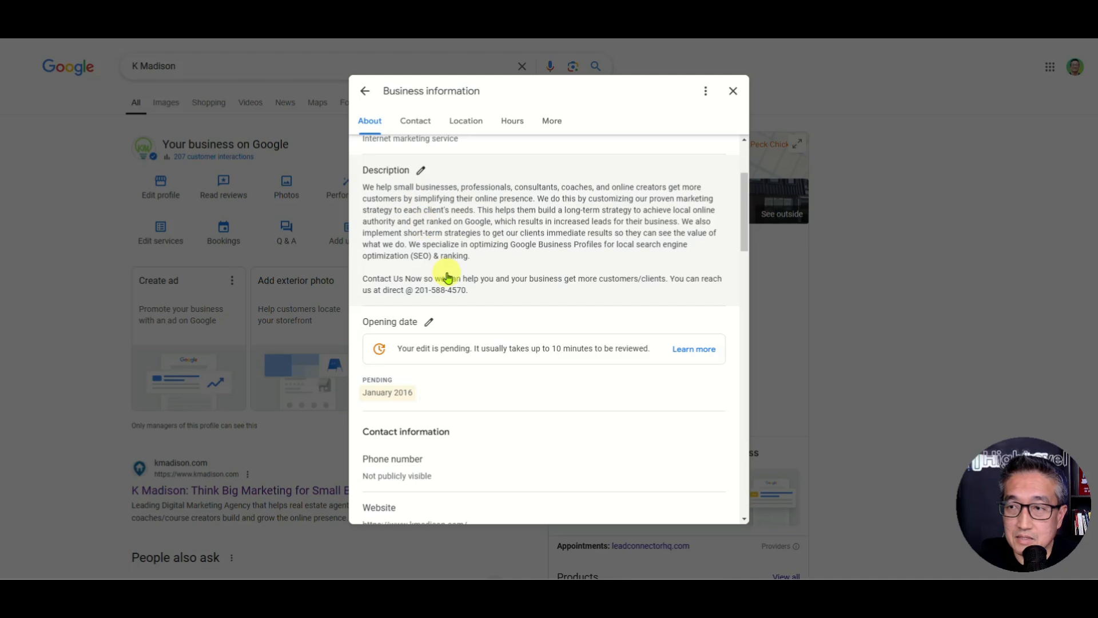
pyautogui.scroll(-2, 448, 278)
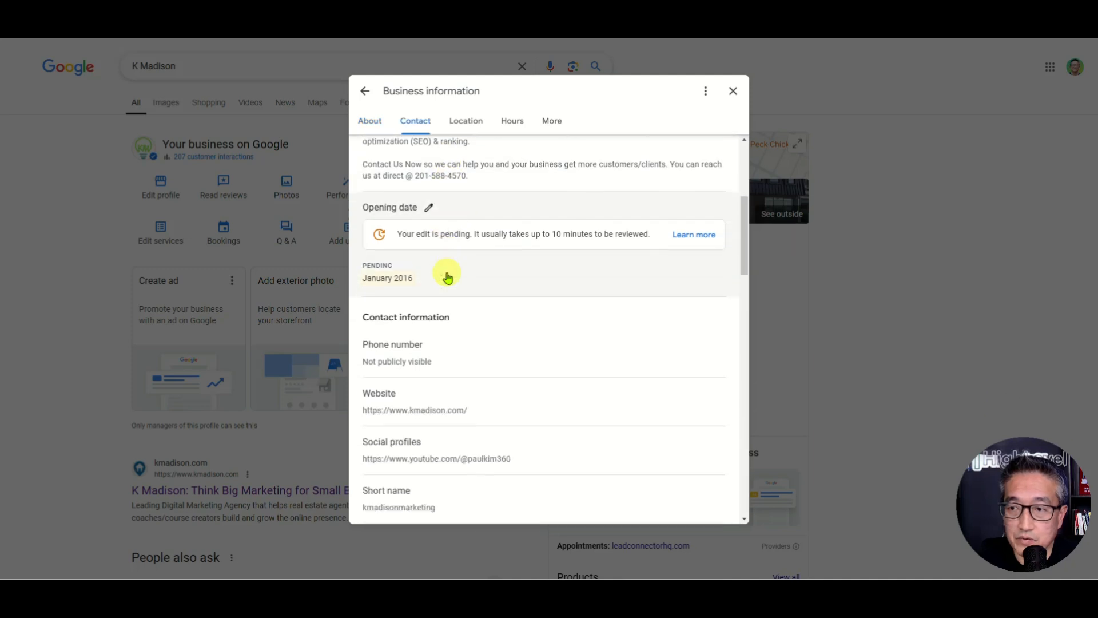
pyautogui.click(436, 346)
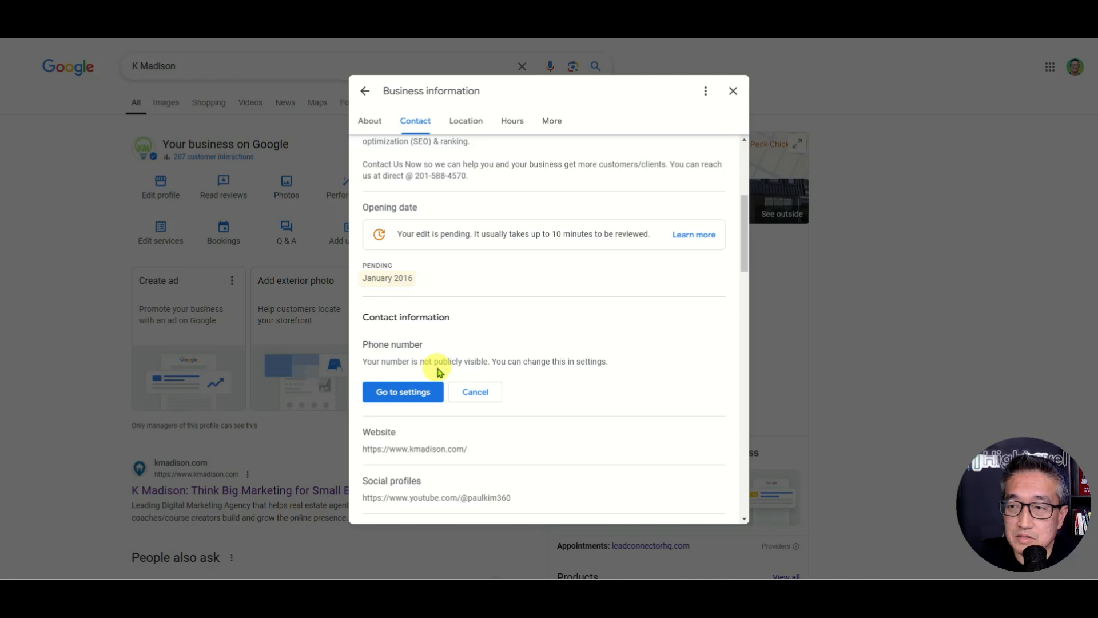
pyautogui.click(415, 394)
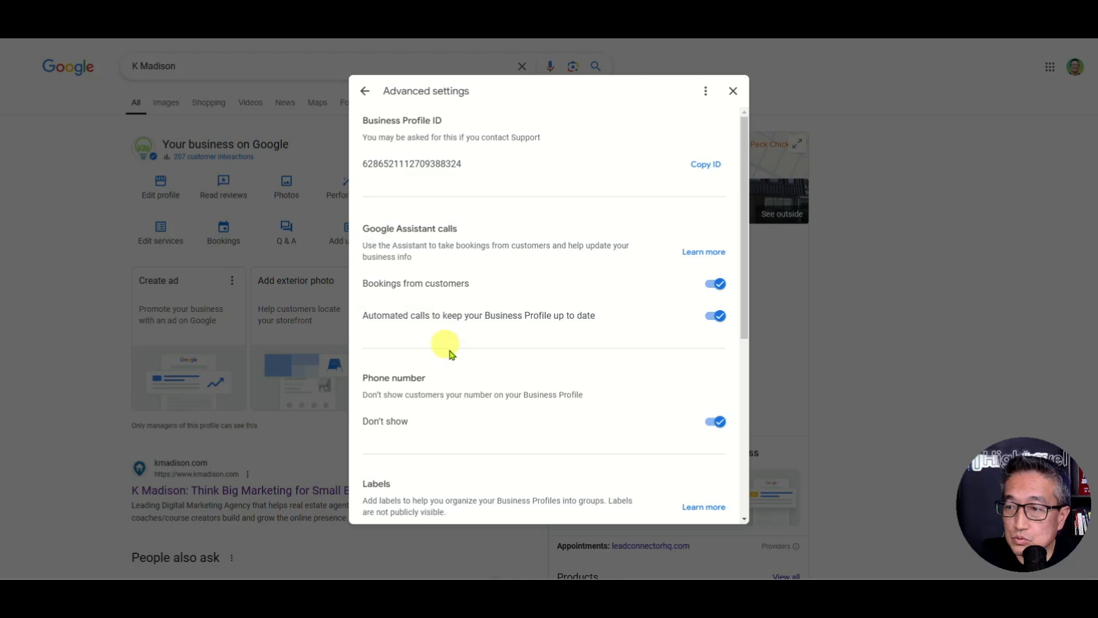
pyautogui.click(719, 425)
pyautogui.scroll(-2, 635, 345)
pyautogui.scroll(-4, 650, 372)
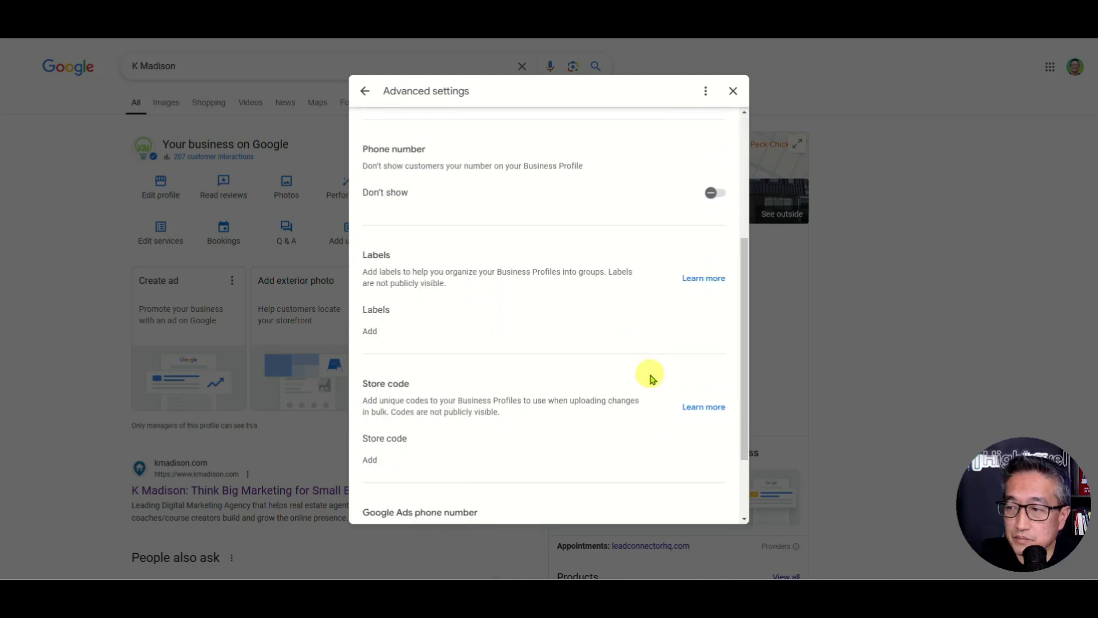
pyautogui.scroll(6, 672, 419)
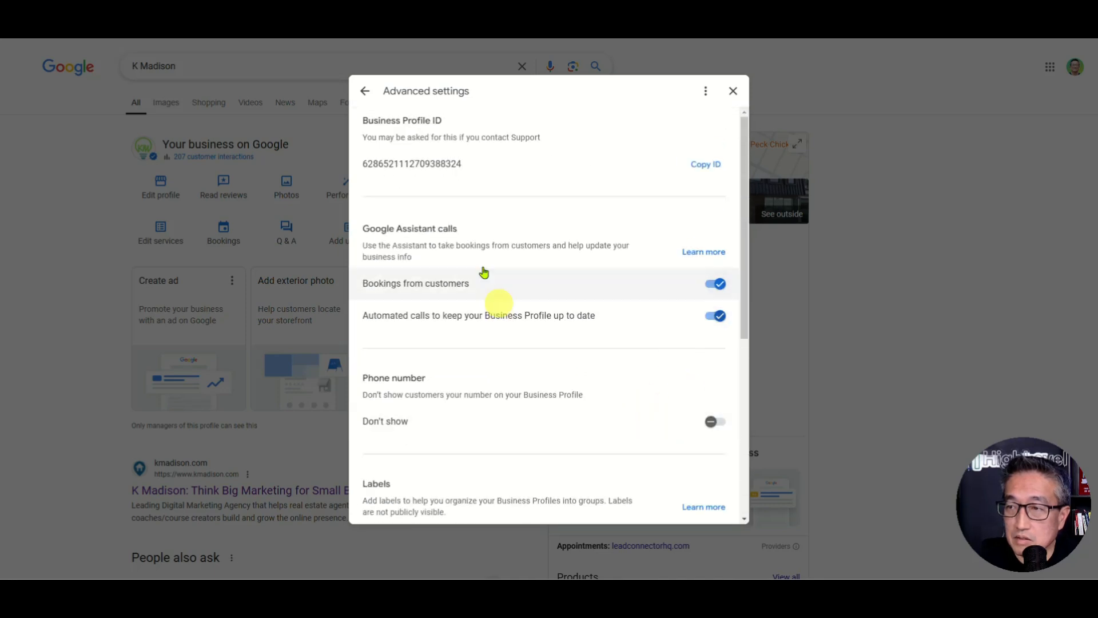
pyautogui.click(366, 93)
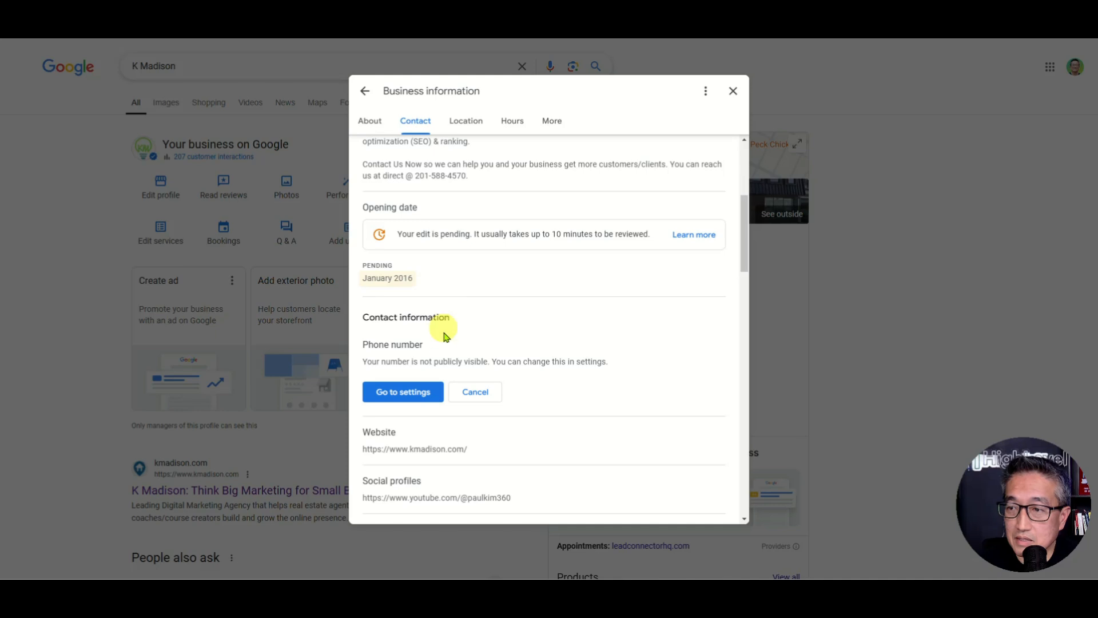
pyautogui.click(477, 394)
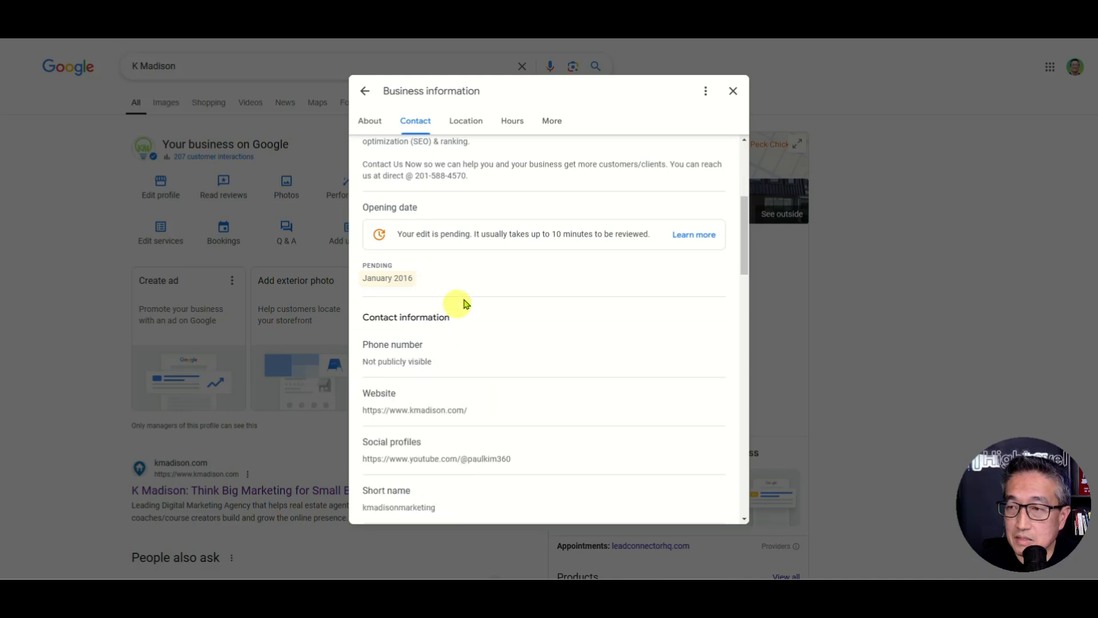
# Unhide the phone number again, then close Advanced settings and open the business information editor.
pyautogui.click(433, 344)
pyautogui.click(422, 391)
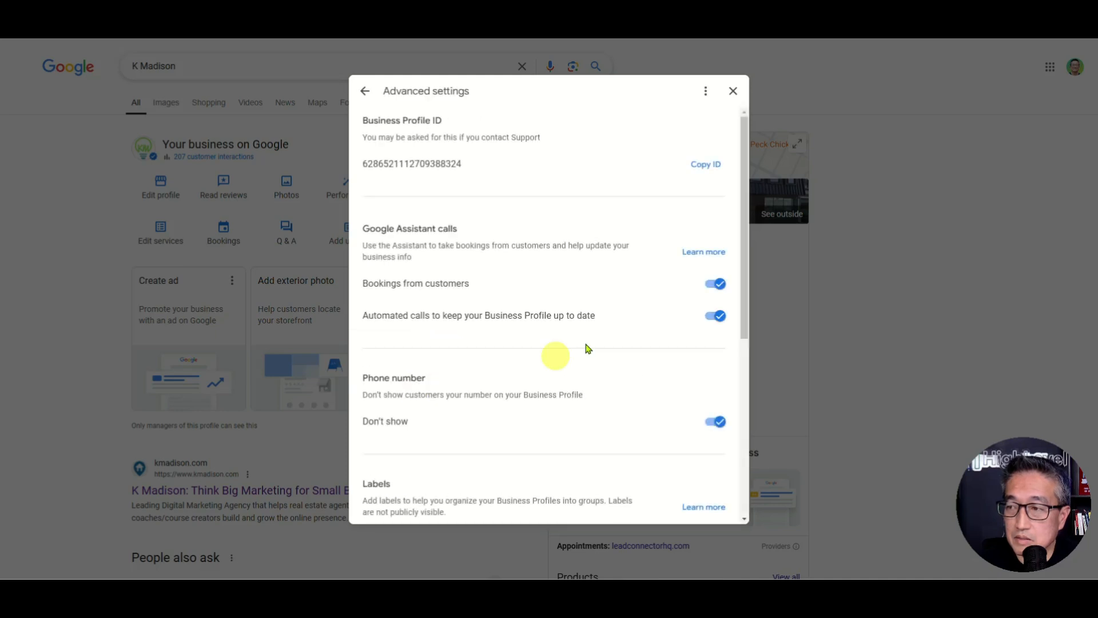
pyautogui.click(715, 423)
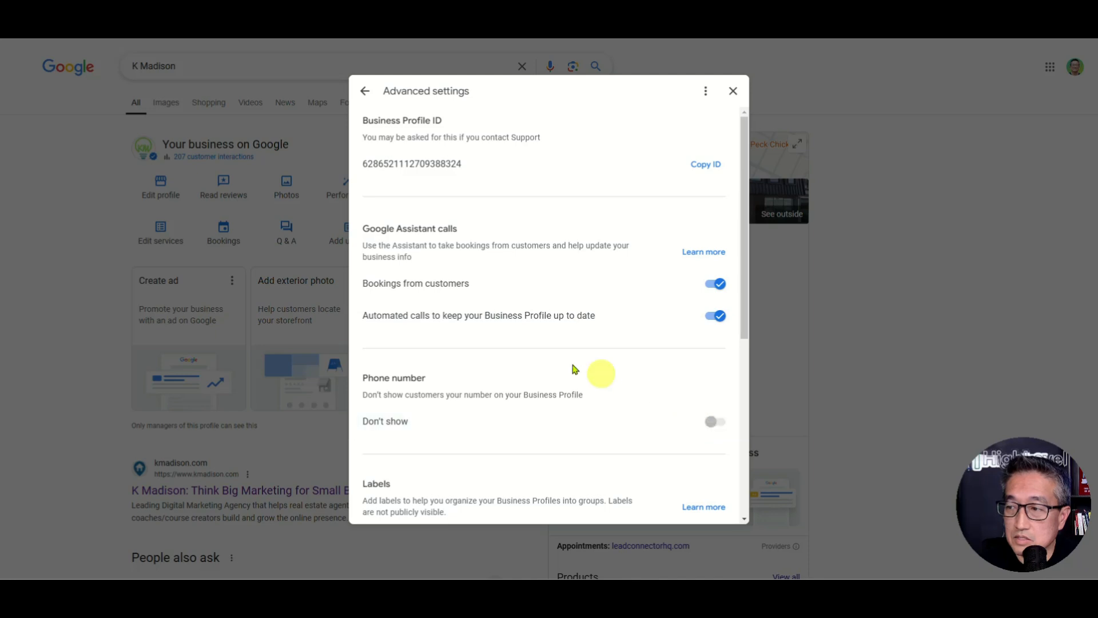
pyautogui.scroll(-6, 597, 383)
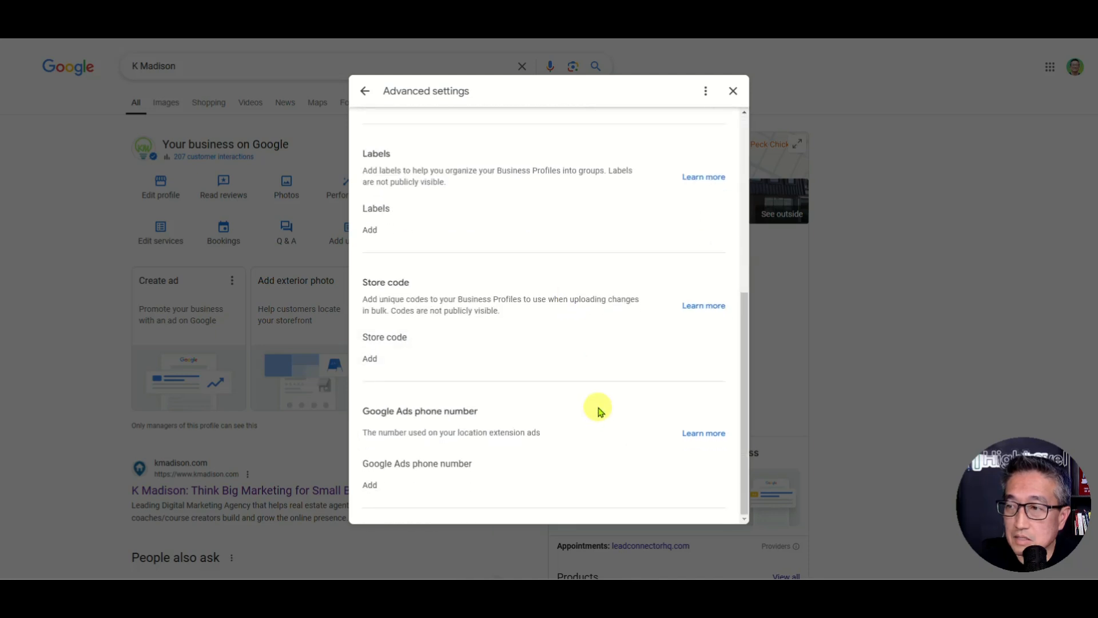
pyautogui.scroll(5, 597, 409)
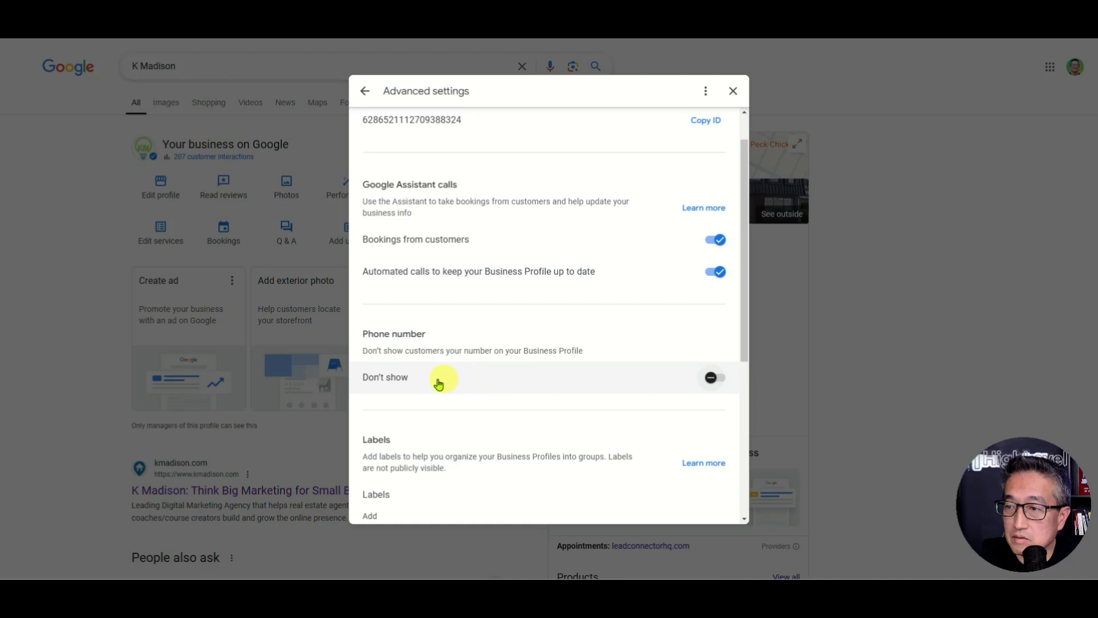
pyautogui.scroll(1, 652, 283)
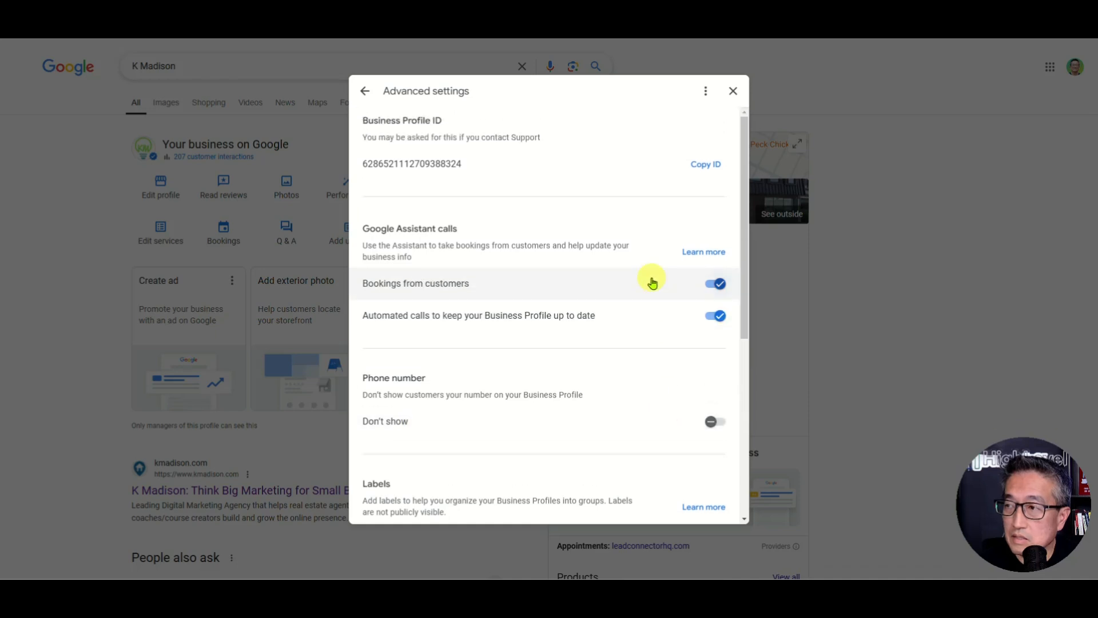
pyautogui.scroll(-5, 652, 375)
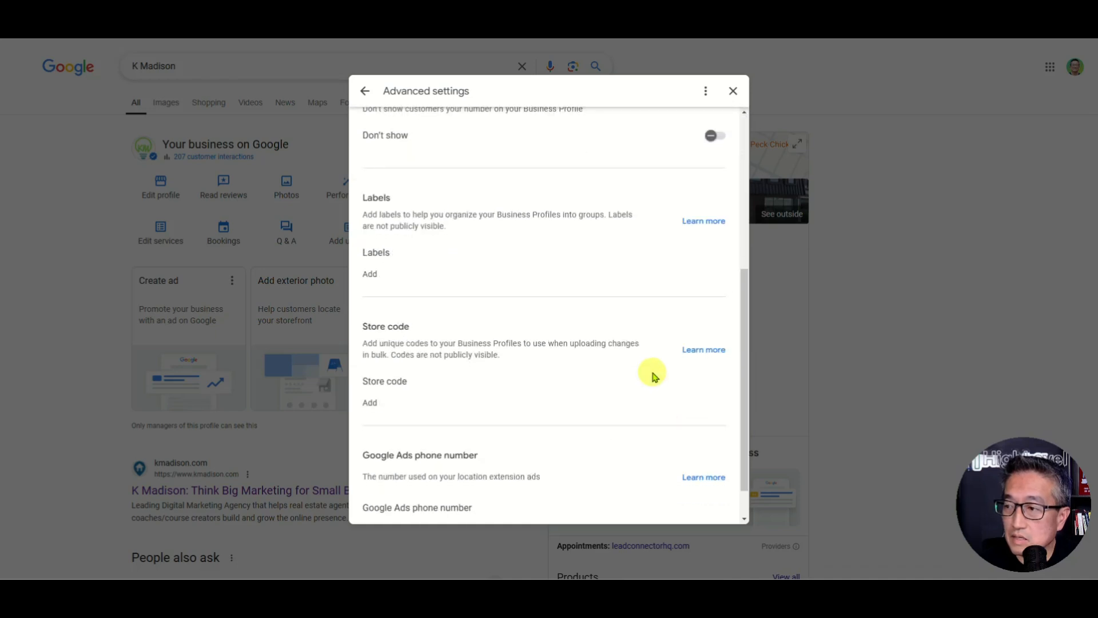
pyautogui.scroll(-1, 655, 375)
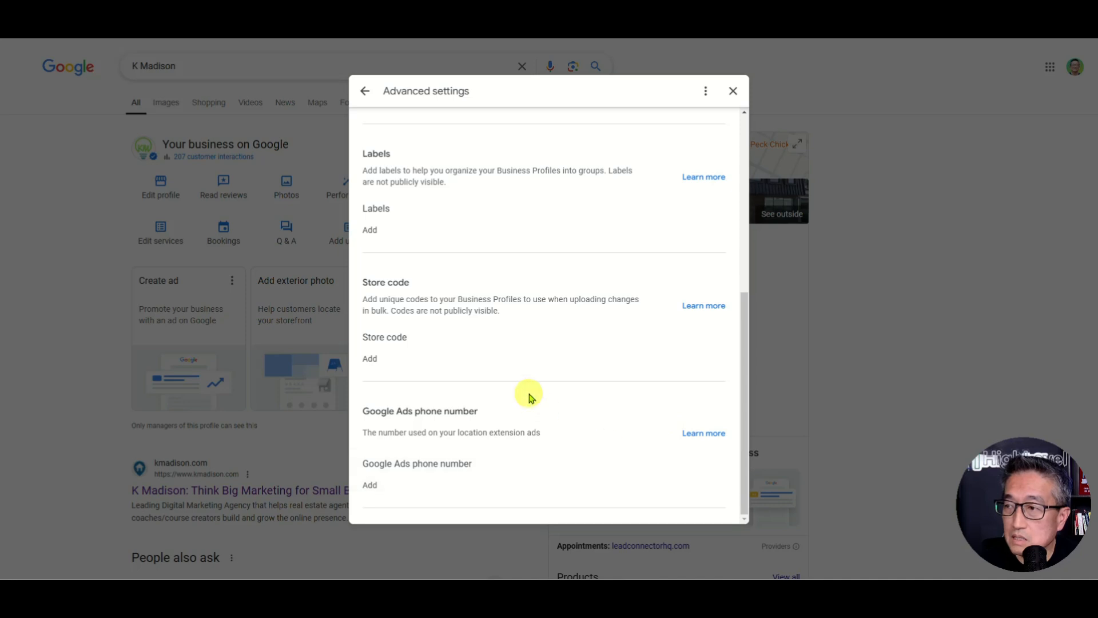
pyautogui.scroll(1, 529, 397)
pyautogui.scroll(5, 529, 395)
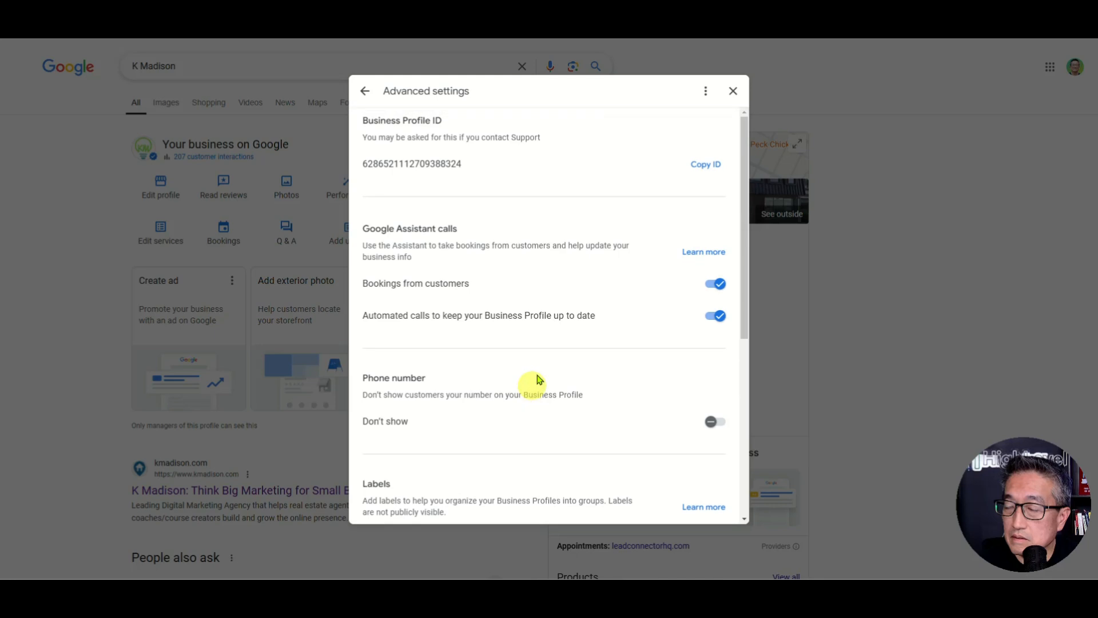
pyautogui.click(732, 91)
pyautogui.click(157, 189)
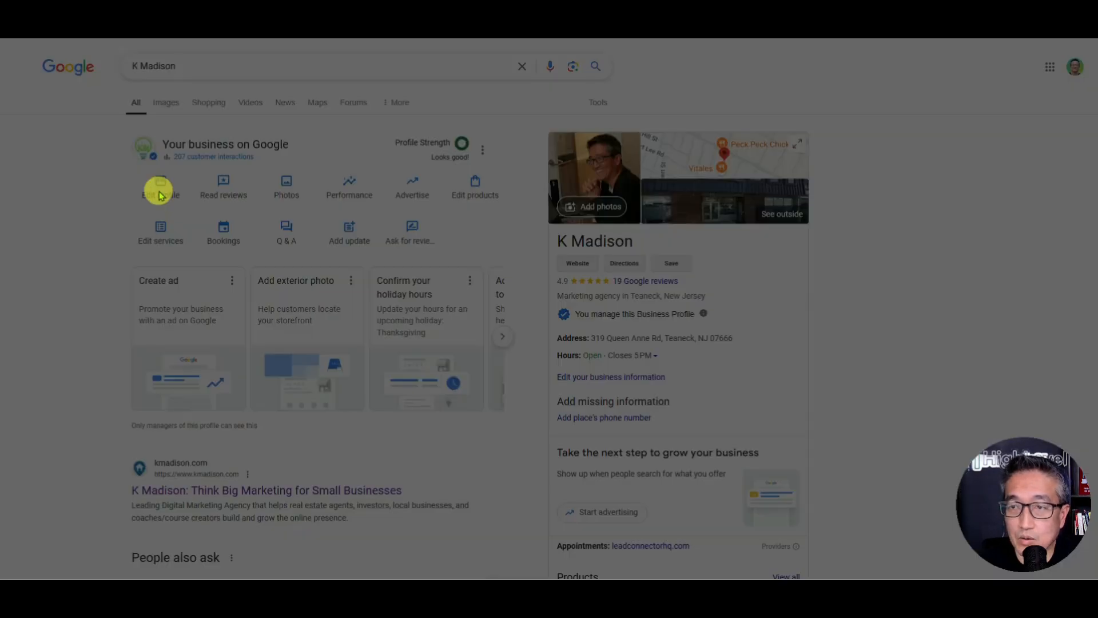
# Save the business's primary phone number on the Contact tab, then start editing Social profiles.
pyautogui.scroll(-4, 521, 299)
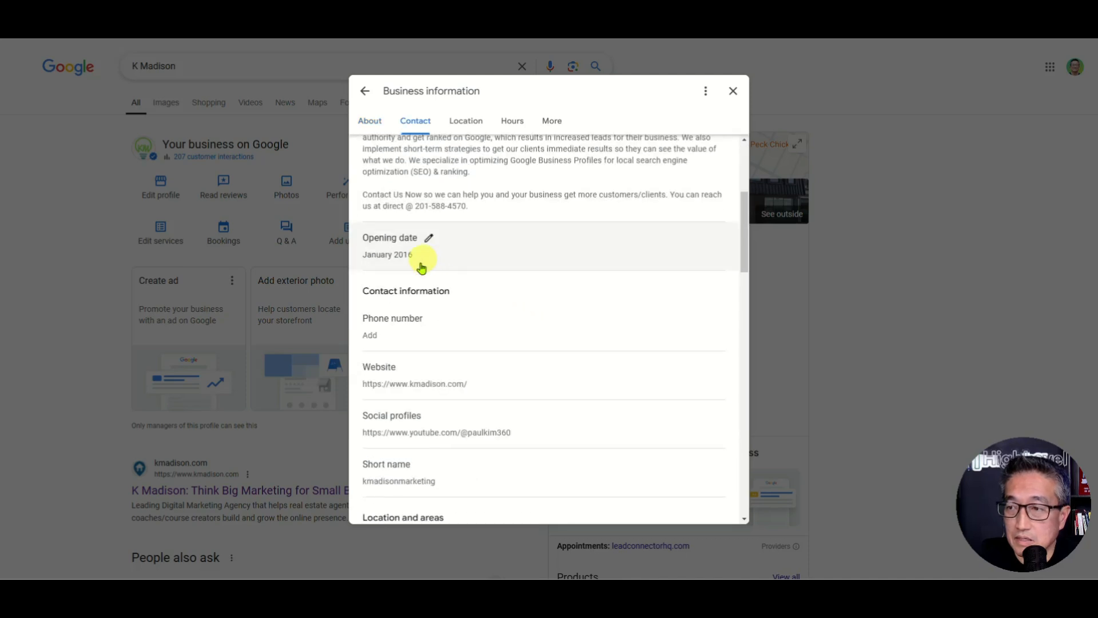
pyautogui.click(435, 318)
pyautogui.click(447, 374)
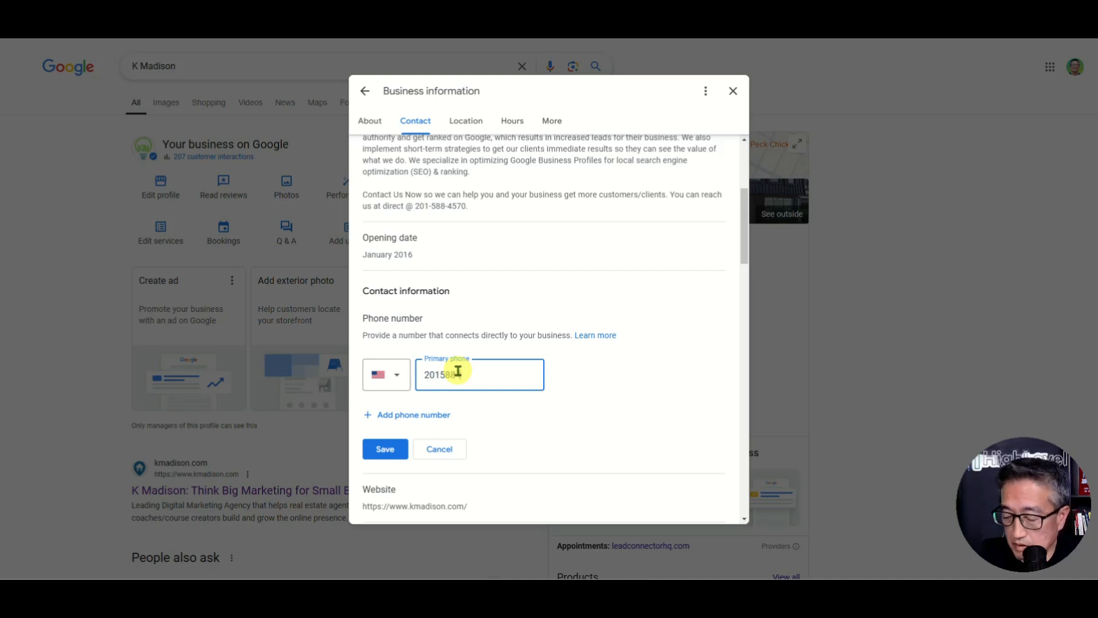
pyautogui.click(385, 448)
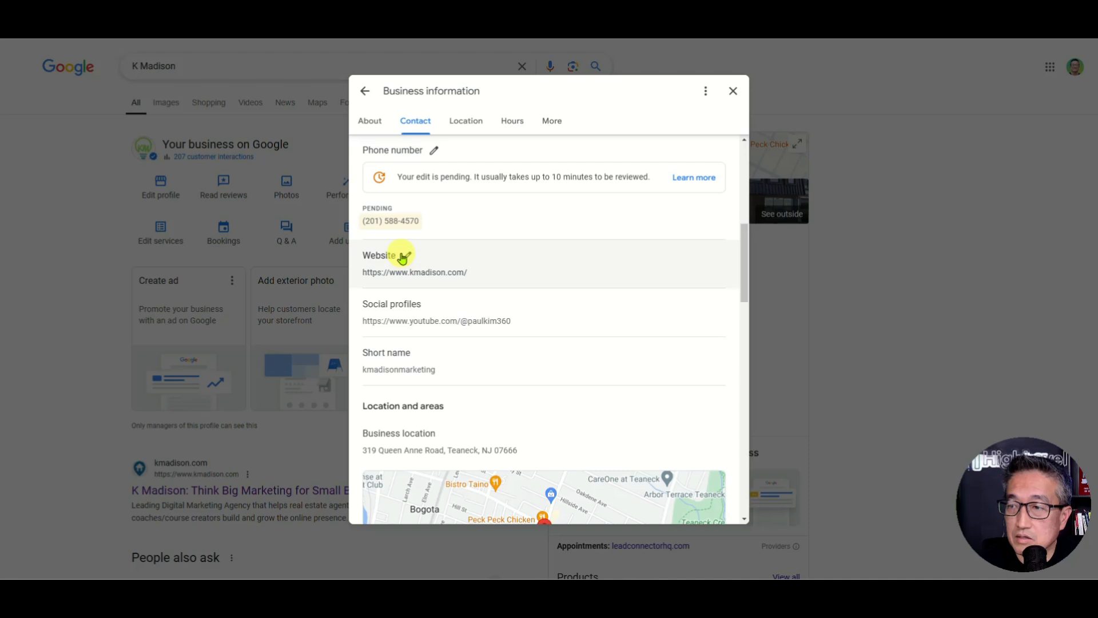
pyautogui.click(433, 307)
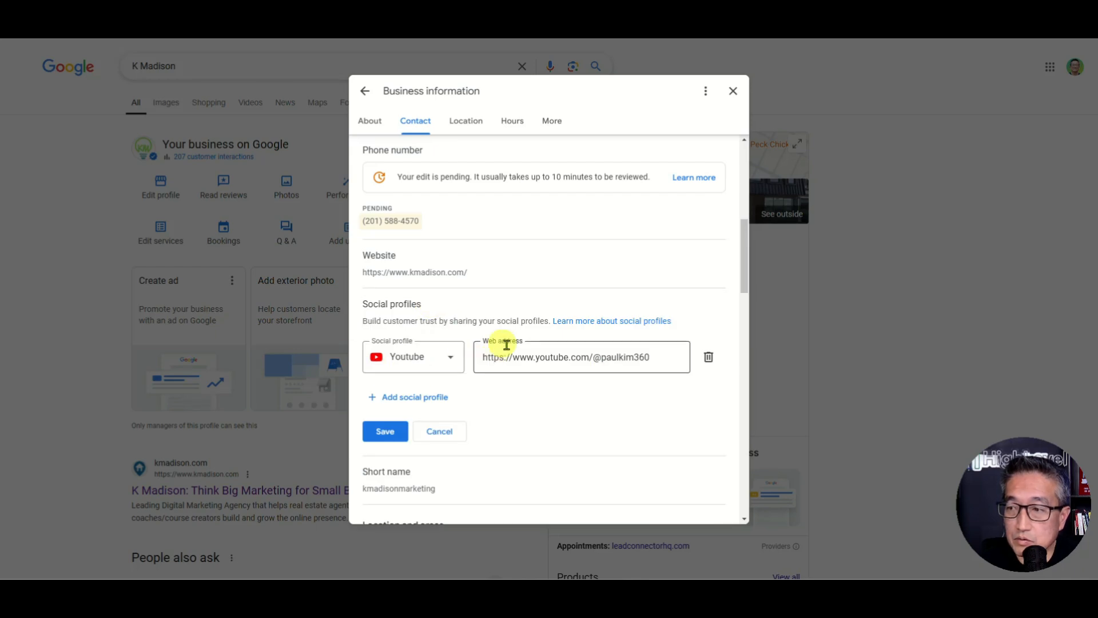
# Clear the YouTube handle, add a second profile row, and switch the first profile to a Facebook address.
pyautogui.moveTo(602, 356); pyautogui.dragTo(677, 354)
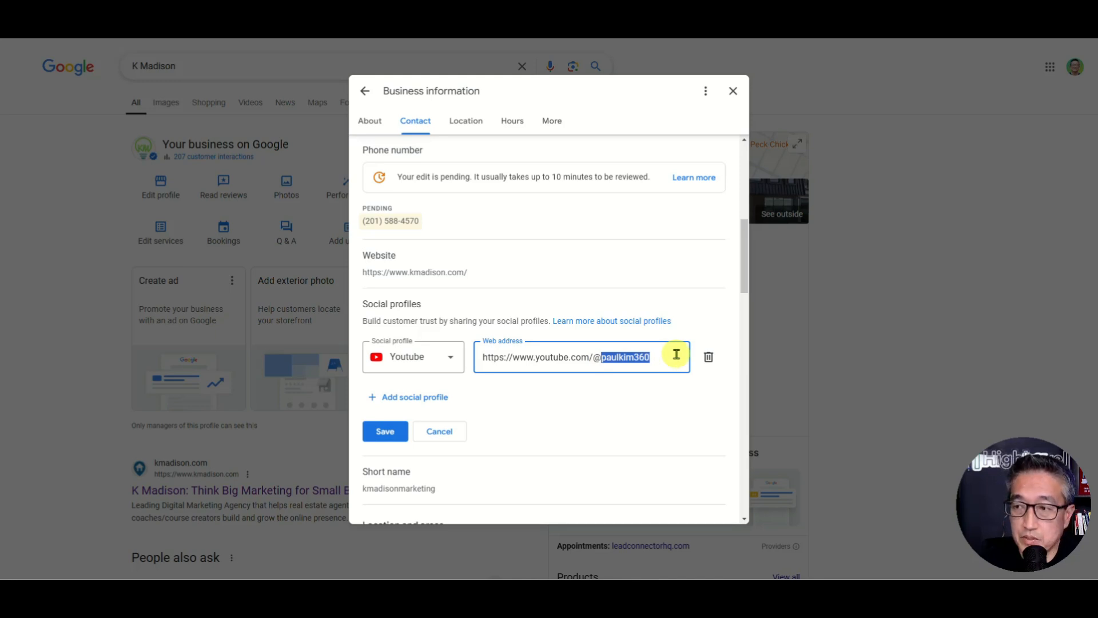
pyautogui.press('BackSpace')
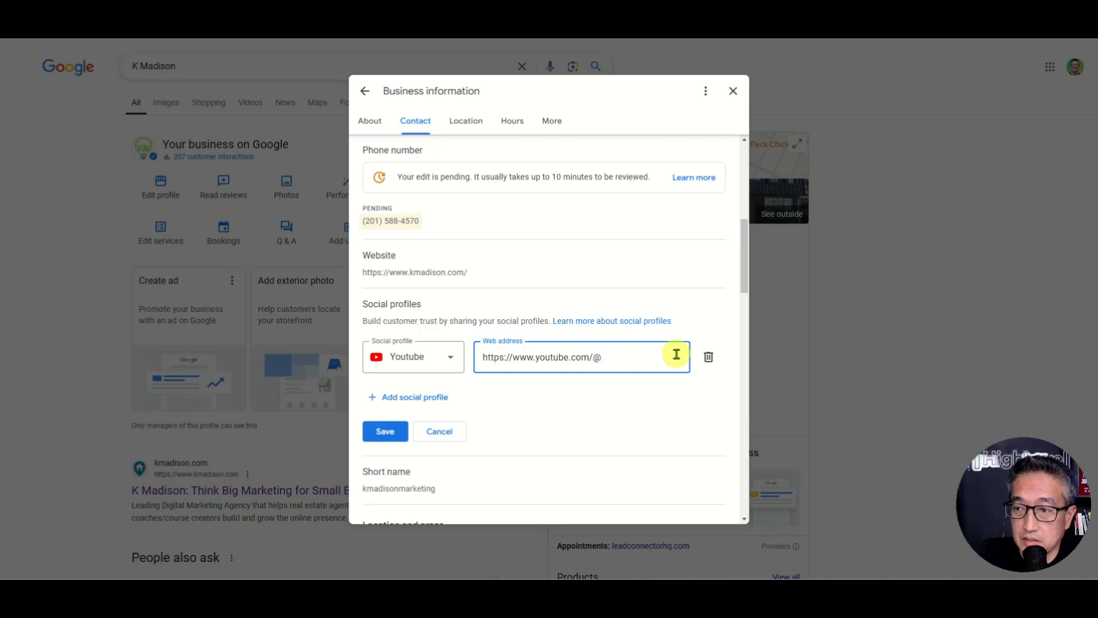
pyautogui.click(414, 403)
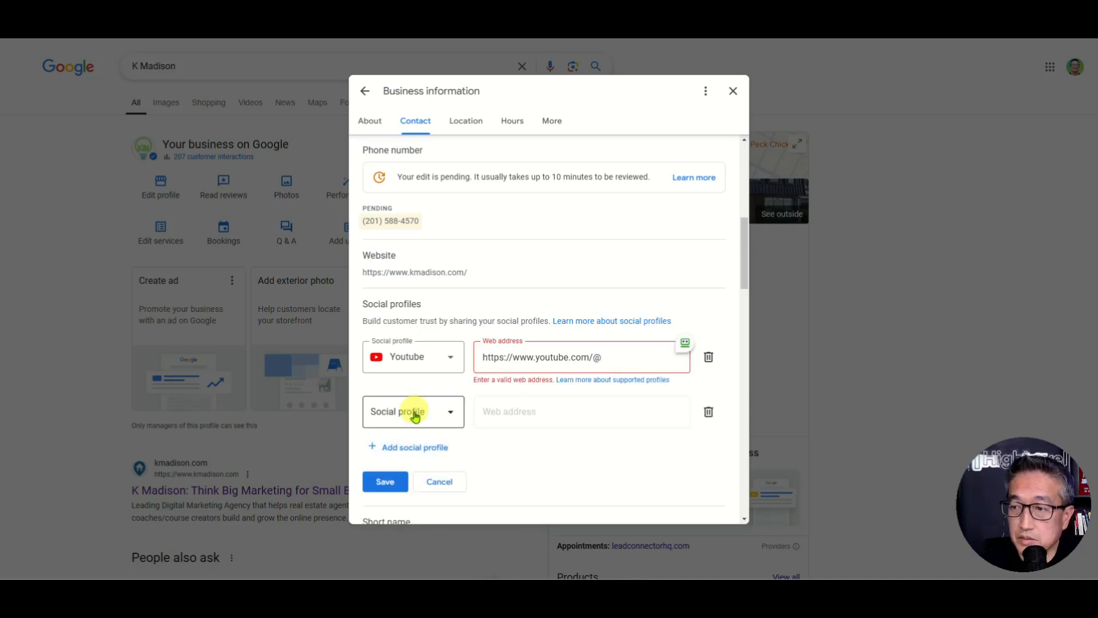
pyautogui.click(419, 412)
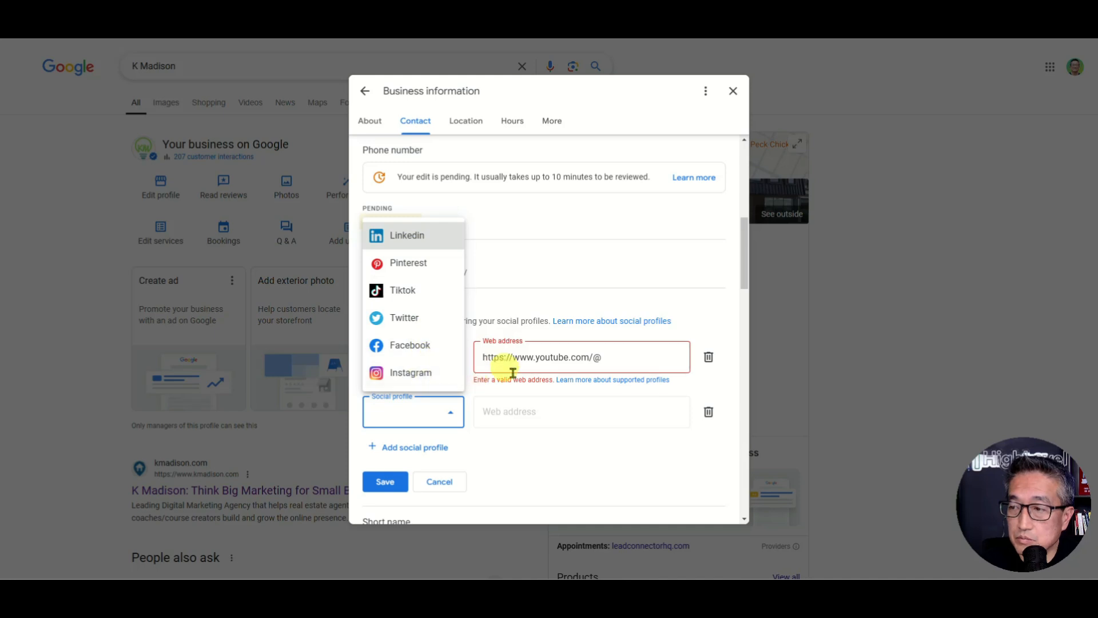
pyautogui.click(552, 295)
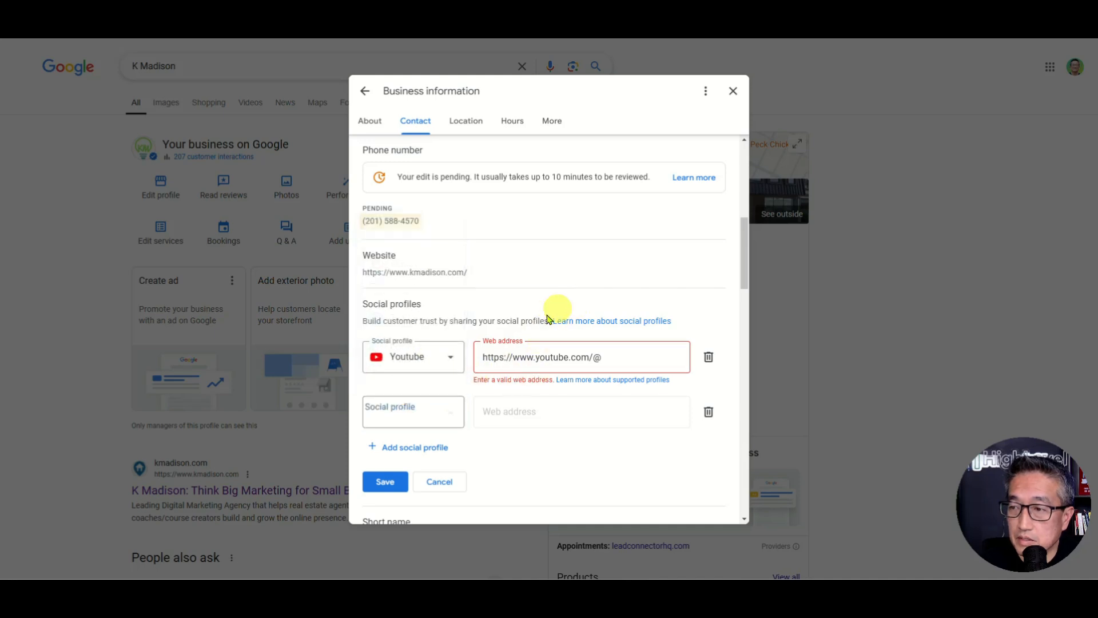
pyautogui.click(429, 357)
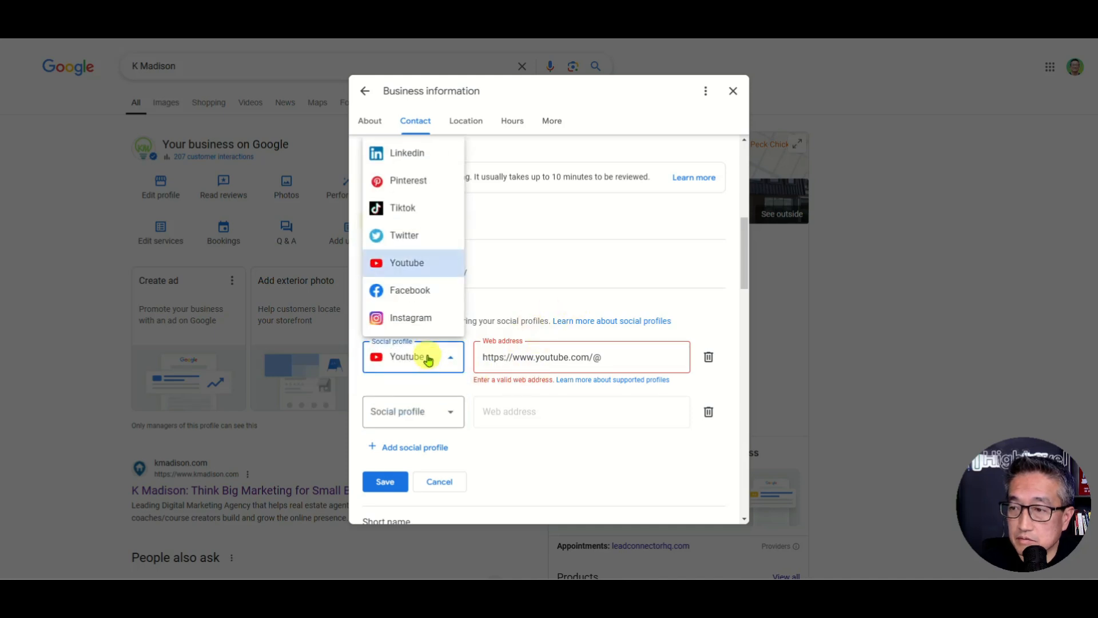
pyautogui.click(413, 291)
pyautogui.moveTo(617, 360); pyautogui.dragTo(538, 361)
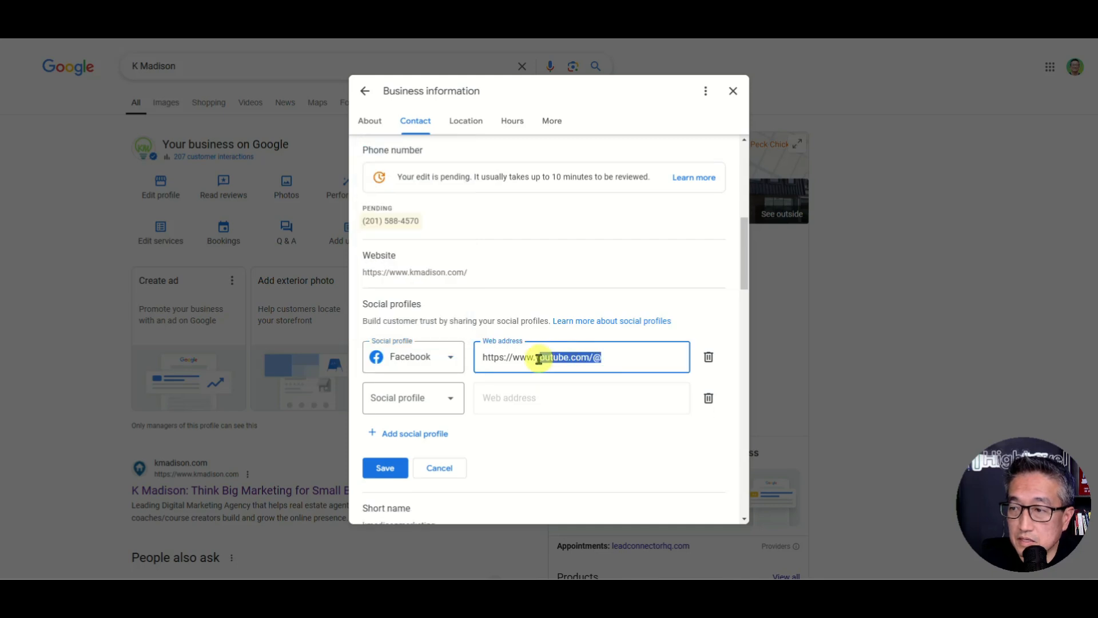
pyautogui.write('facebook')
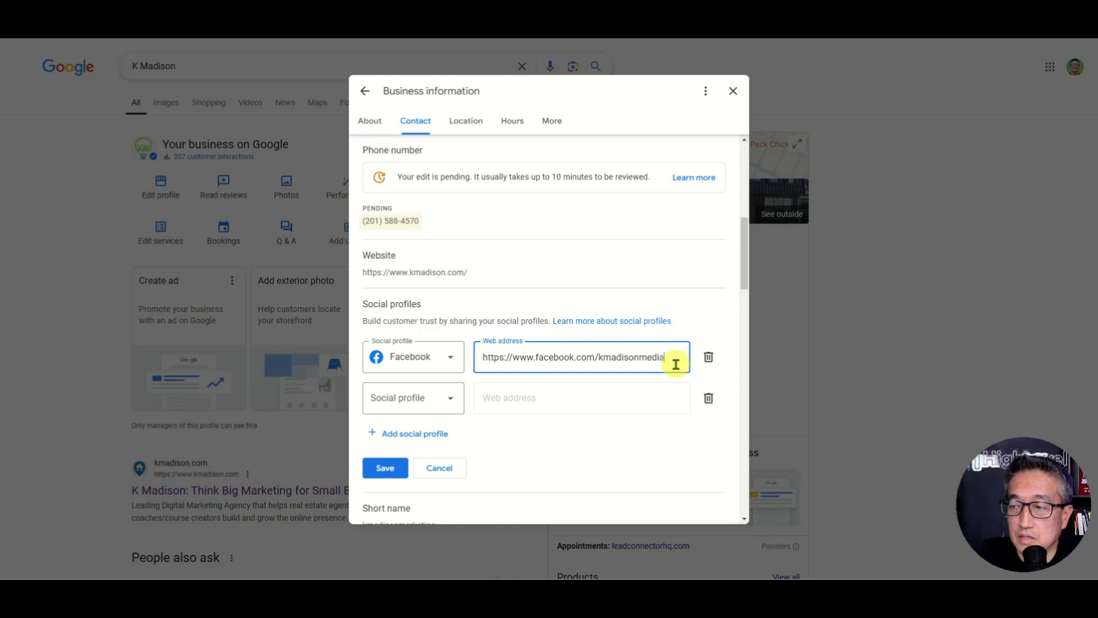
# Set the second social profile to LinkedIn with the linkedin.com/company/kmadisonmedia address.
pyautogui.click(395, 398)
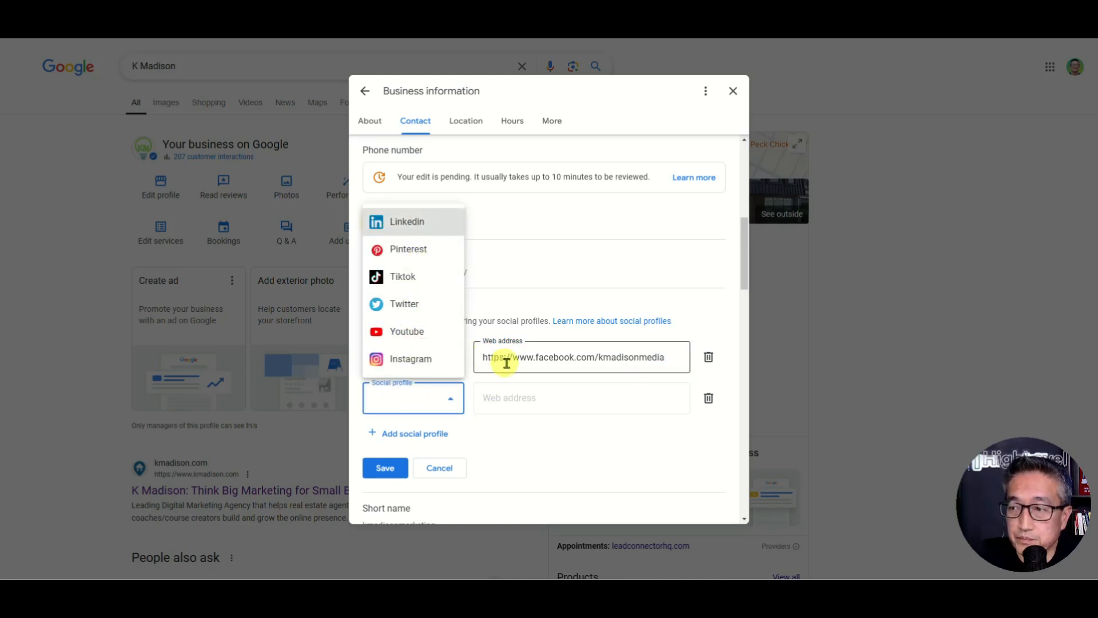
pyautogui.click(498, 434)
pyautogui.click(453, 408)
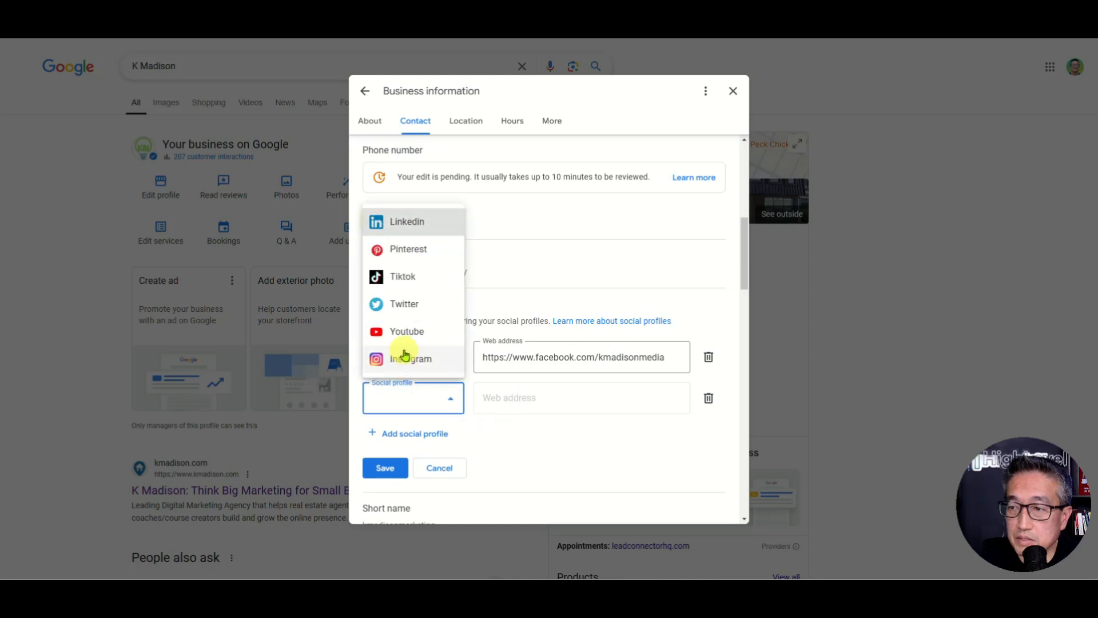
pyautogui.click(405, 357)
pyautogui.click(406, 394)
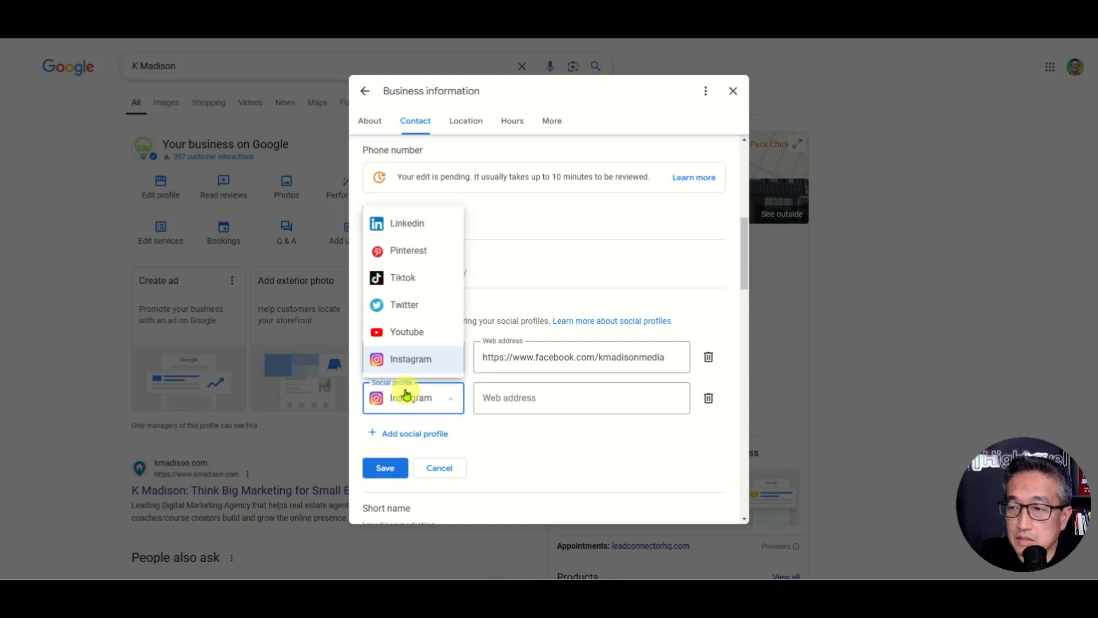
pyautogui.click(416, 224)
pyautogui.click(522, 398)
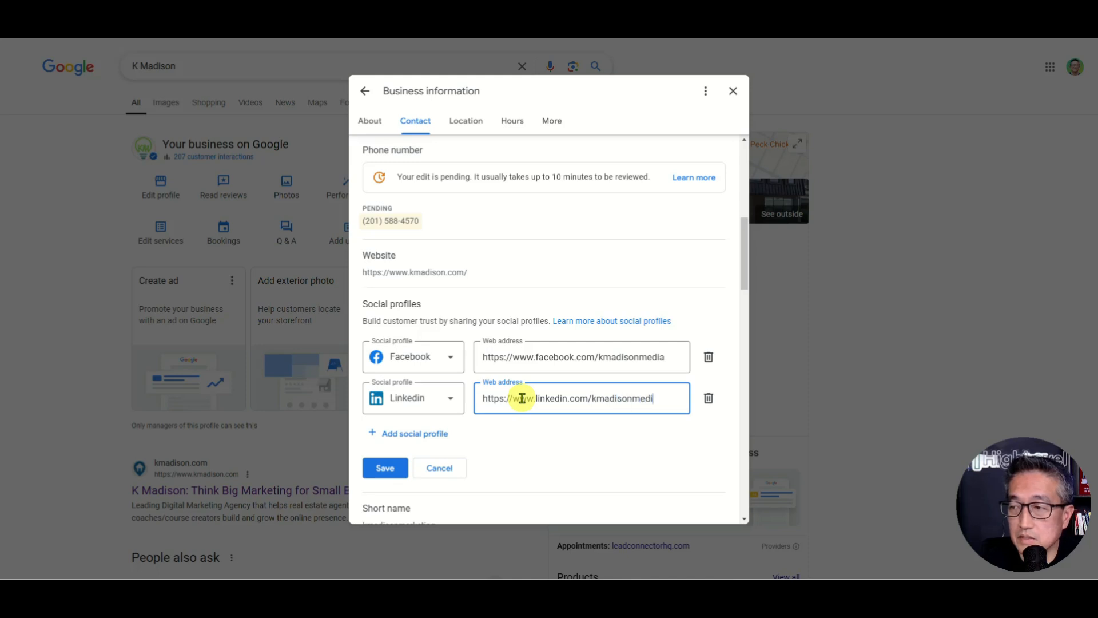
pyautogui.click(446, 426)
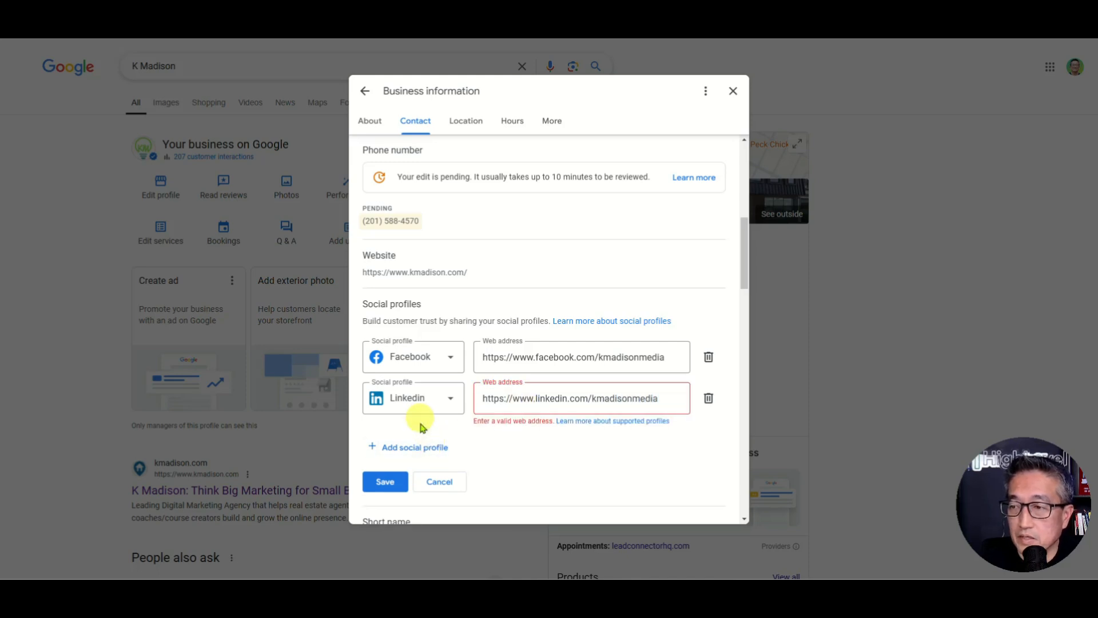
pyautogui.click(605, 399)
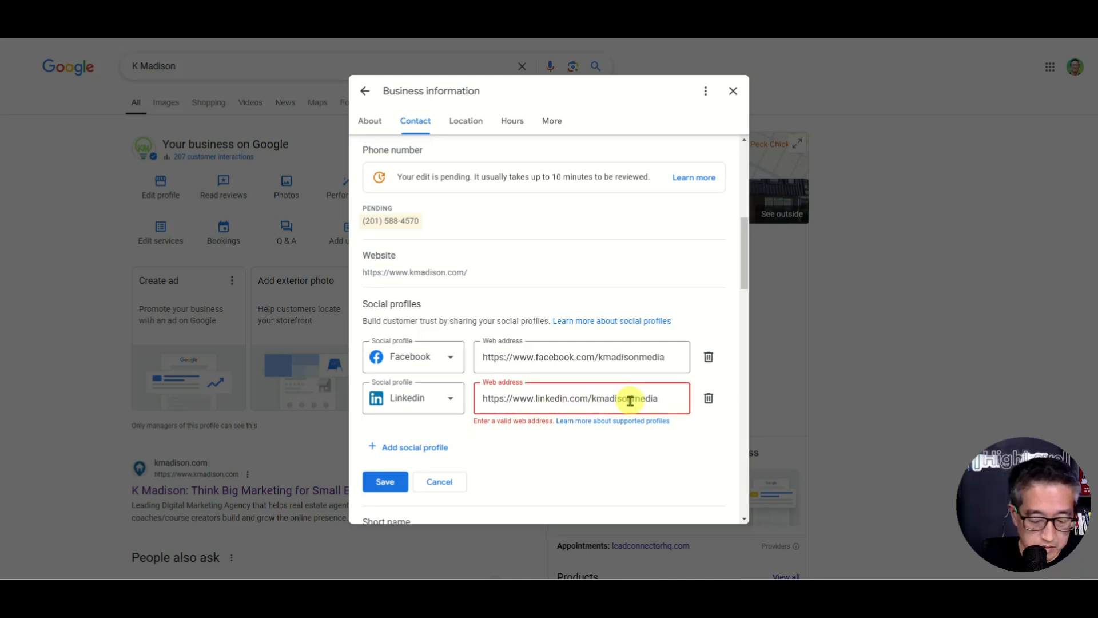
pyautogui.write('company/')
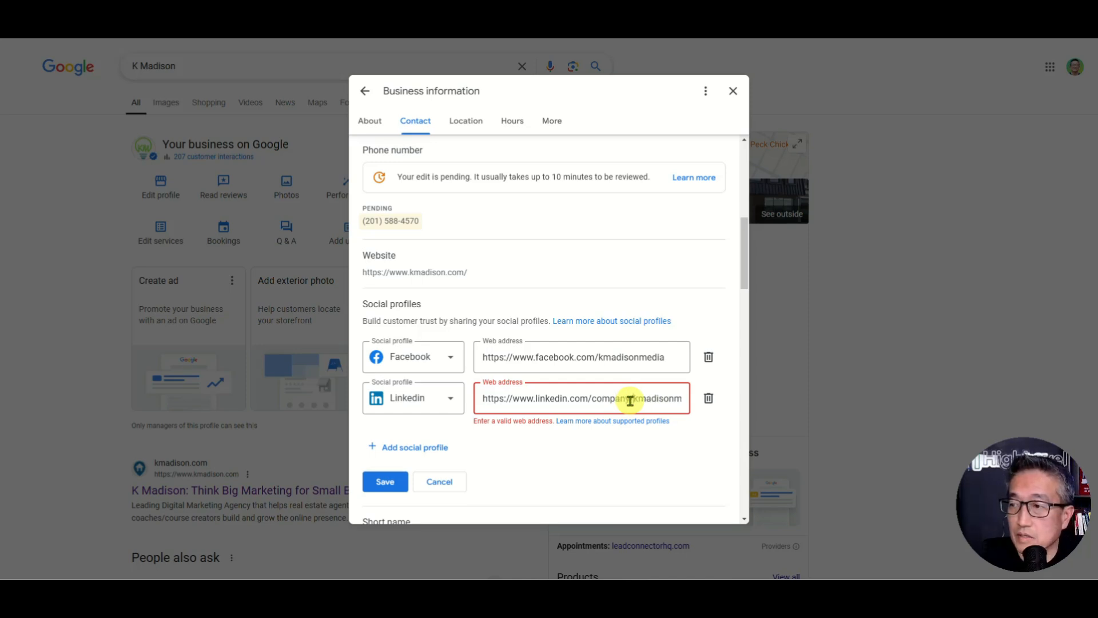
# Copy the LinkedIn company address and load it in a new browser tab.
pyautogui.hotkey('ctrl', 'a')
pyautogui.hotkey('ctrl', 'c')
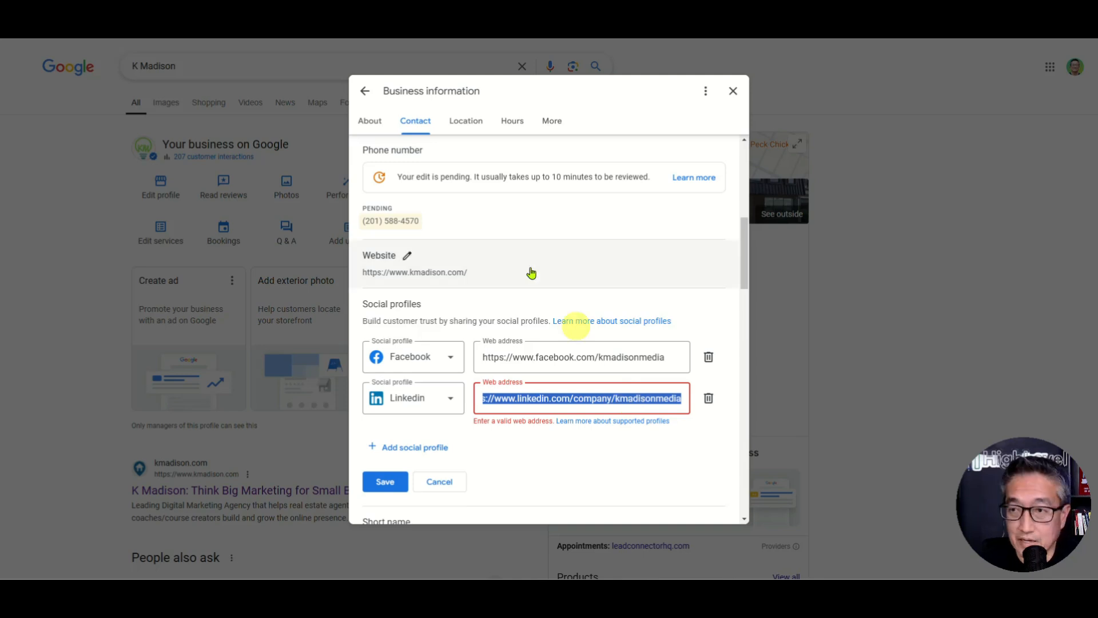
pyautogui.hotkey('ctrl', 't')
pyautogui.hotkey('ctrl', 'v')
pyautogui.press('Return')
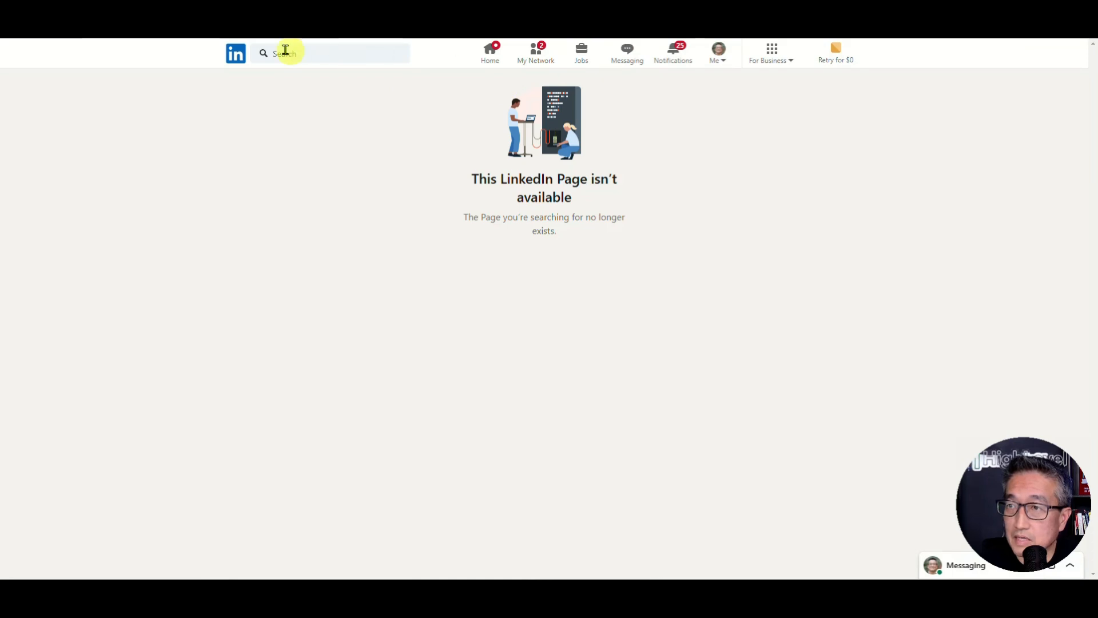
# Trim the end of the LinkedIn company URL in the address bar and reload it.
pyautogui.press('BackSpace')
pyautogui.press('BackSpace')
pyautogui.press('BackSpace')
pyautogui.press('BackSpace')
pyautogui.press('BackSpace')
pyautogui.press('BackSpace')
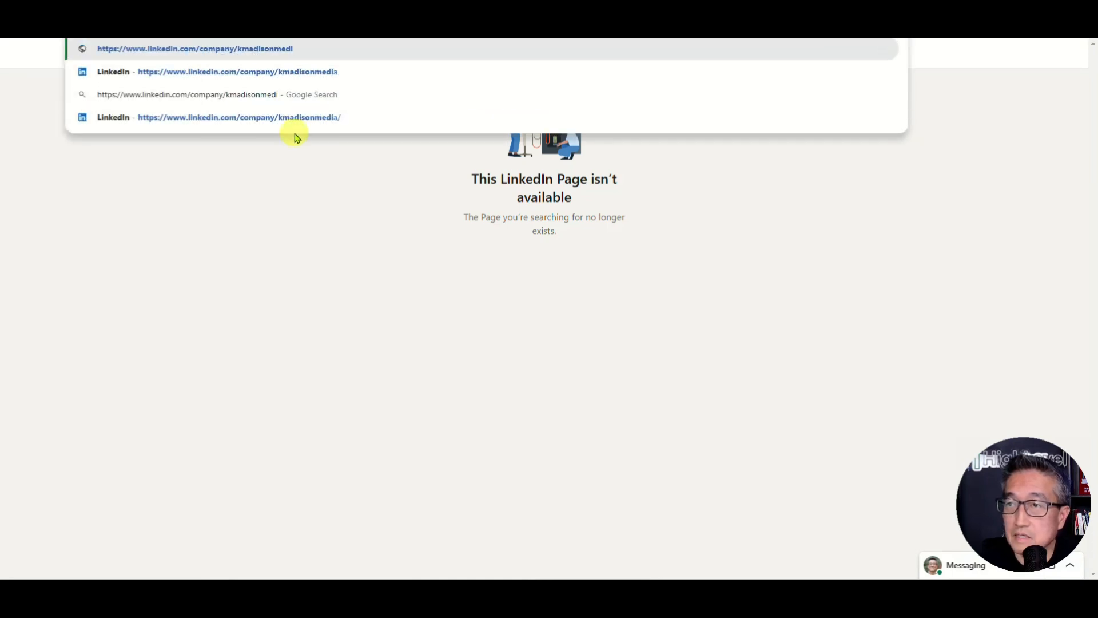
pyautogui.press('Return')
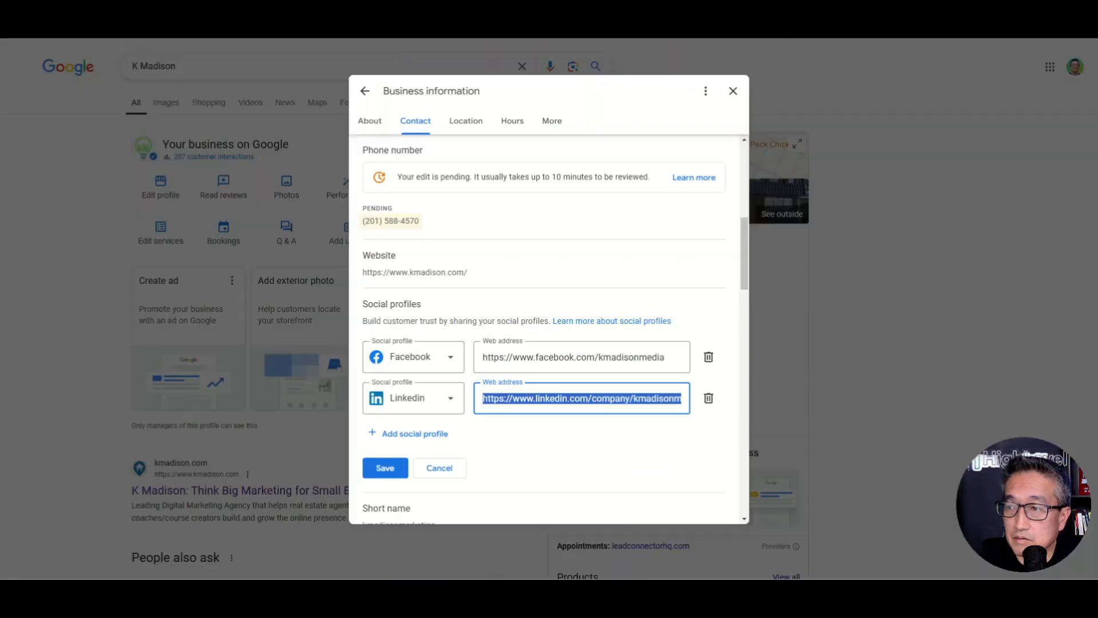
# Trim 'media' off the LinkedIn link to company/kmadison and save the social profiles.
pyautogui.press('End')
pyautogui.press('BackSpace')
pyautogui.press('BackSpace')
pyautogui.press('BackSpace')
pyautogui.press('BackSpace')
pyautogui.press('BackSpace')
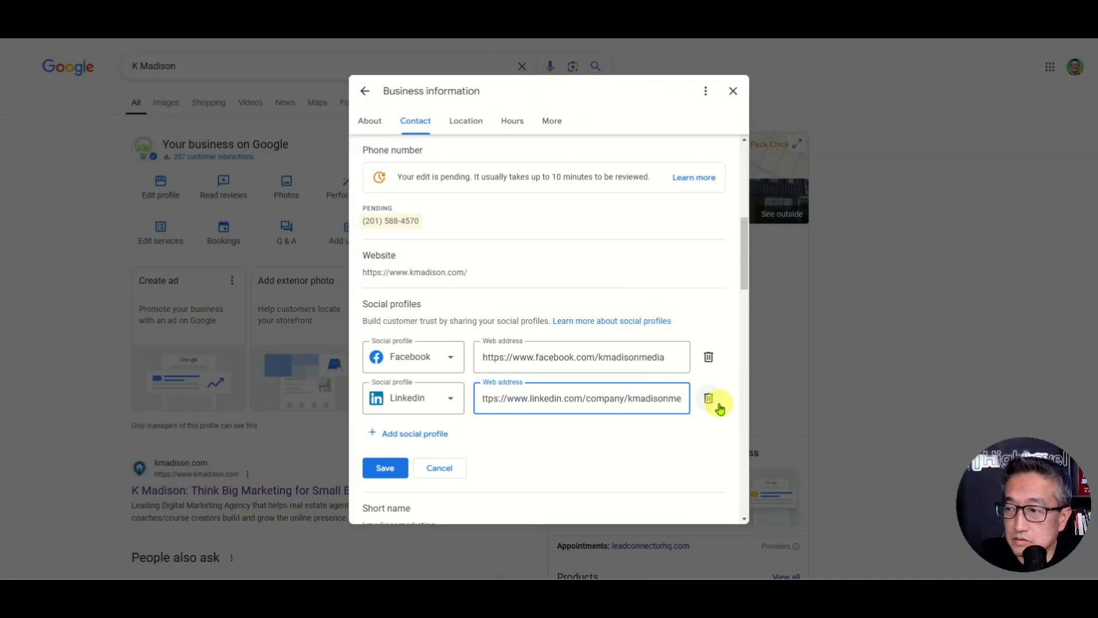
pyautogui.click(386, 467)
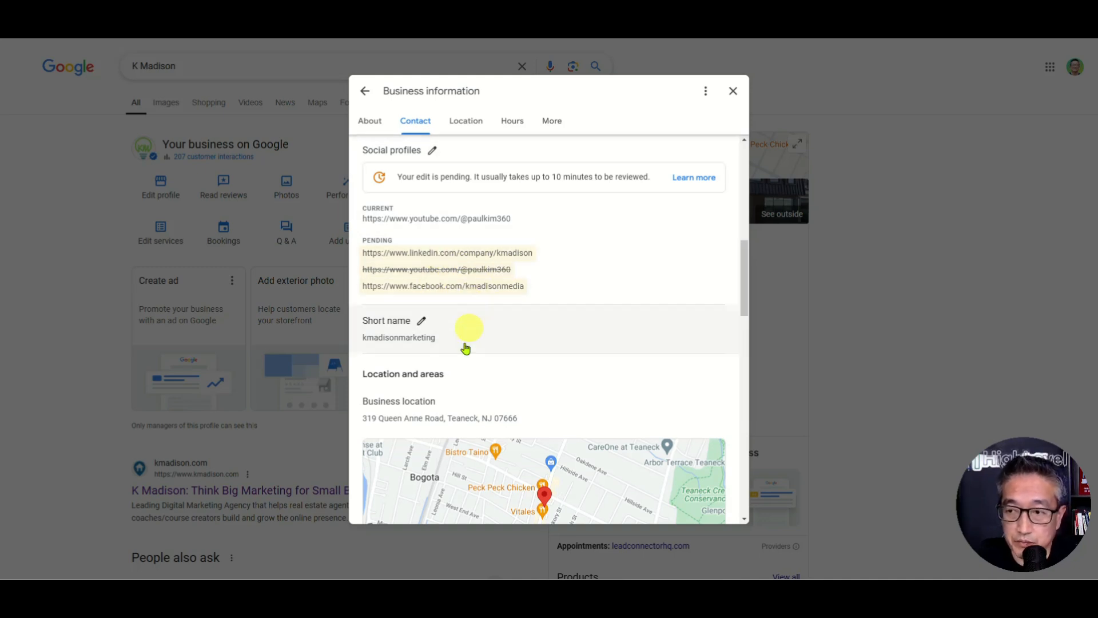
pyautogui.scroll(-1, 461, 351)
pyautogui.scroll(-1, 420, 364)
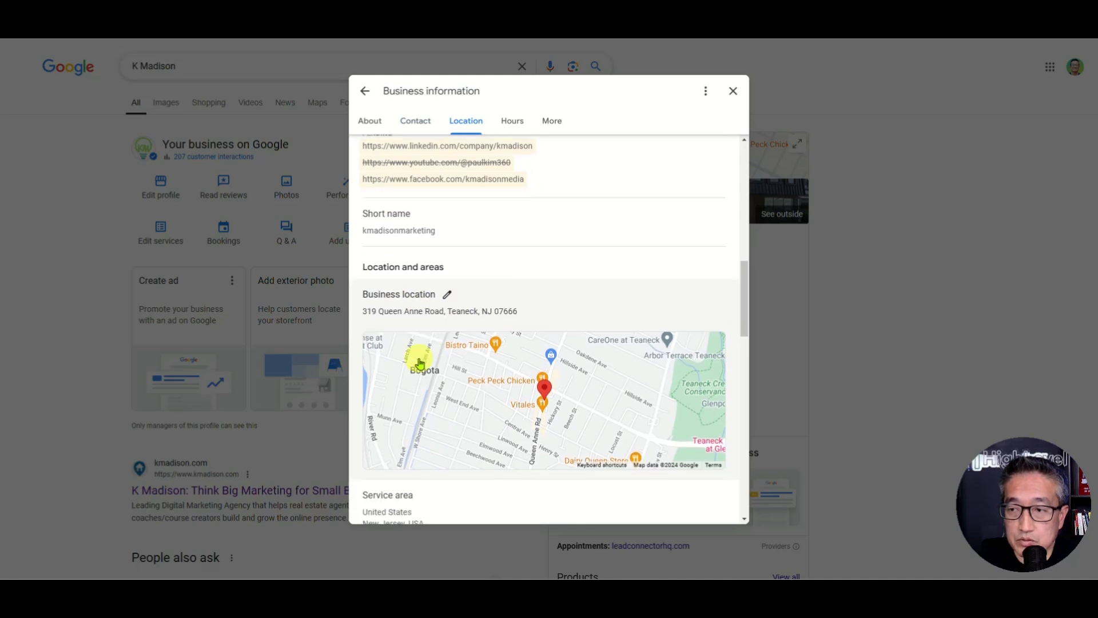
pyautogui.click(448, 291)
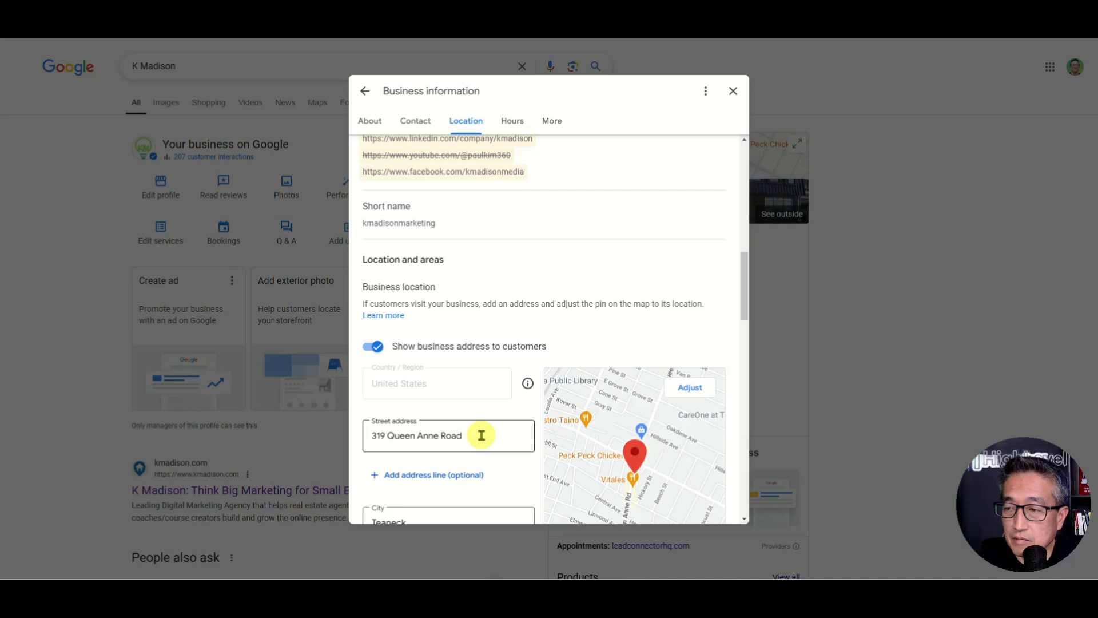
pyautogui.scroll(-3, 480, 434)
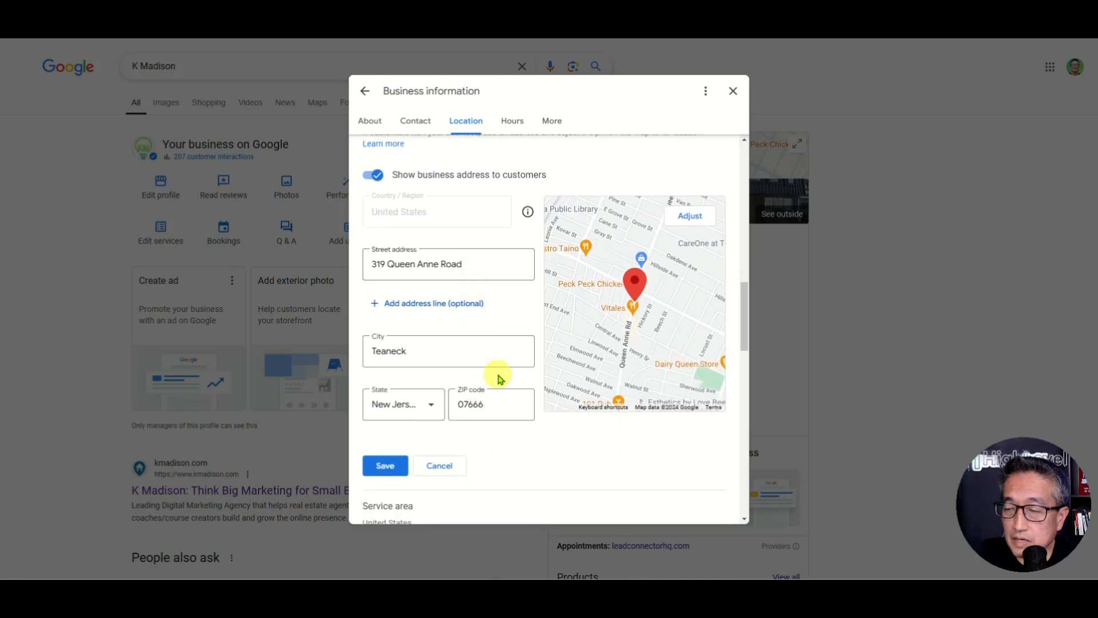
pyautogui.click(448, 469)
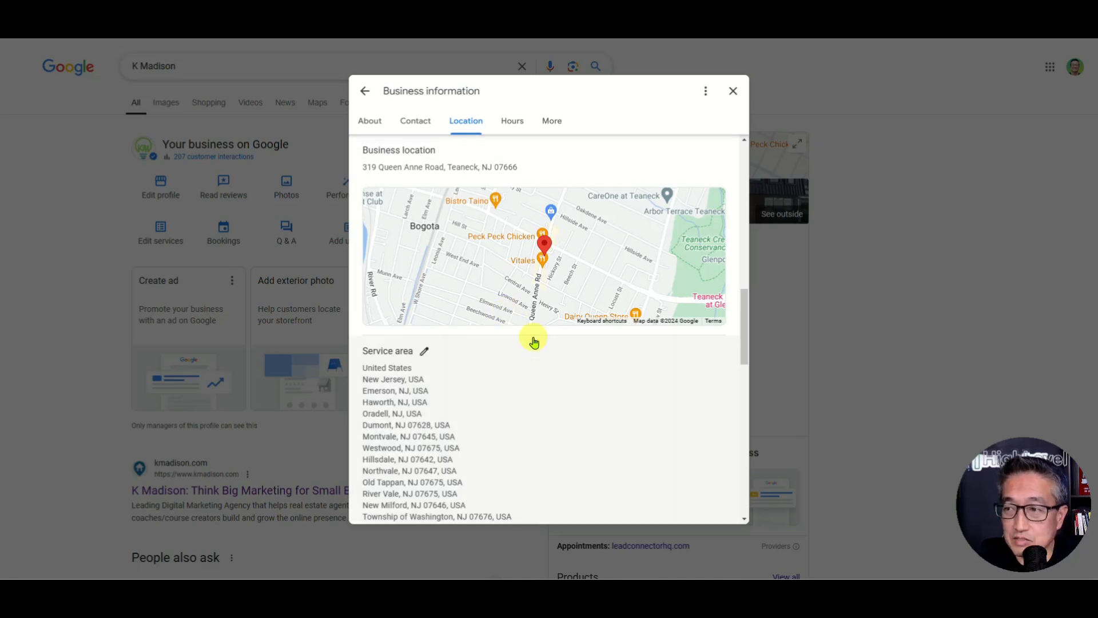
# Add New York, NY to the service areas alongside New Jersey and save.
pyautogui.scroll(-1, 513, 361)
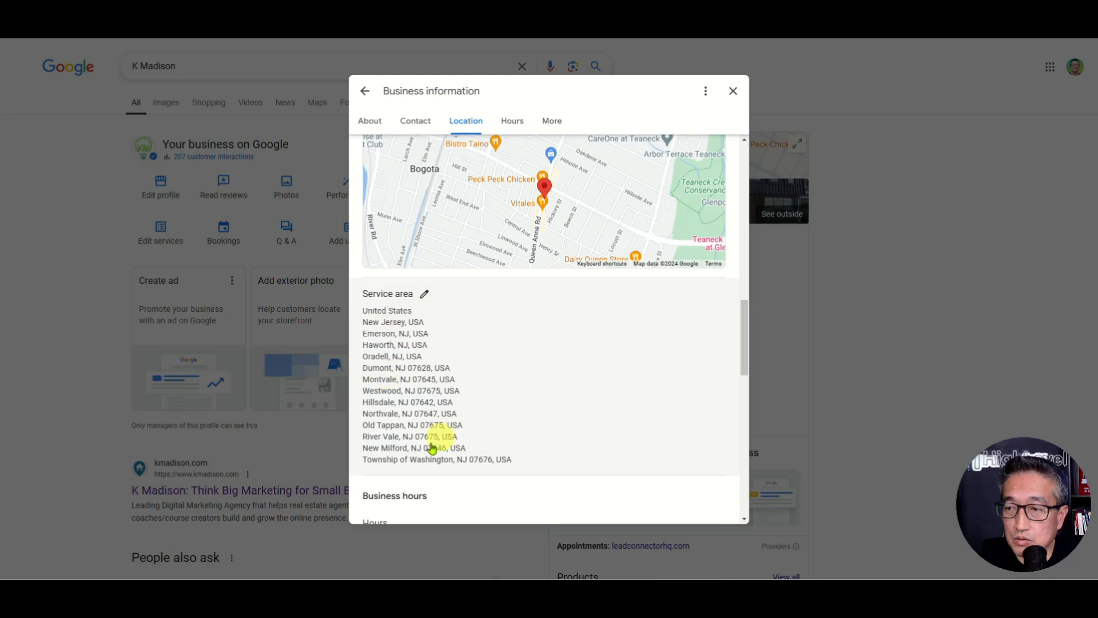
pyautogui.click(425, 297)
pyautogui.click(446, 346)
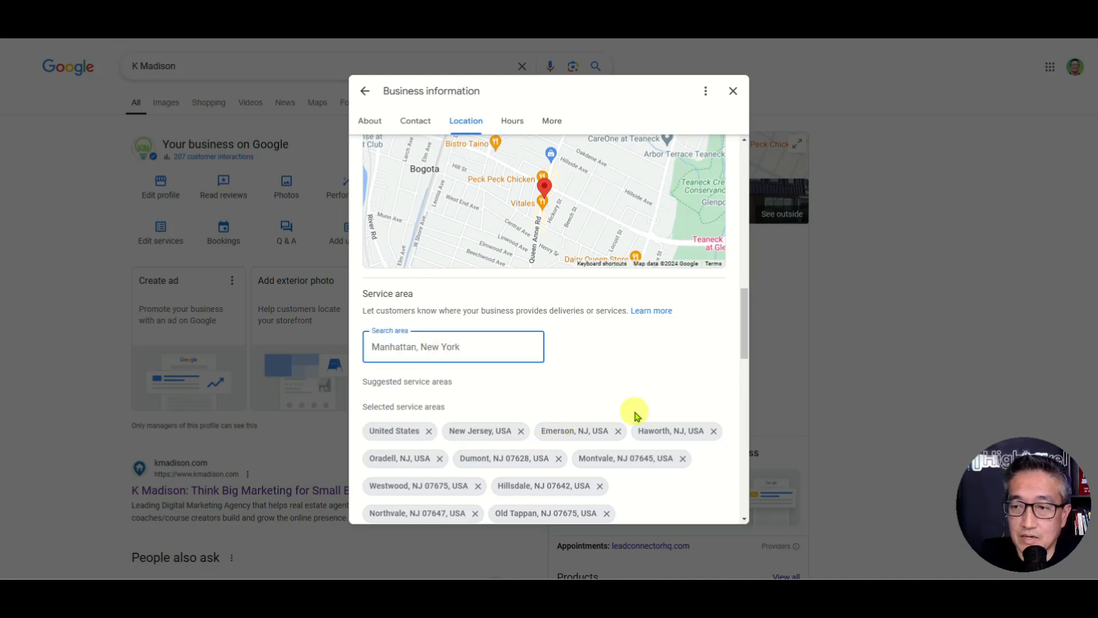
pyautogui.write('New yrok')
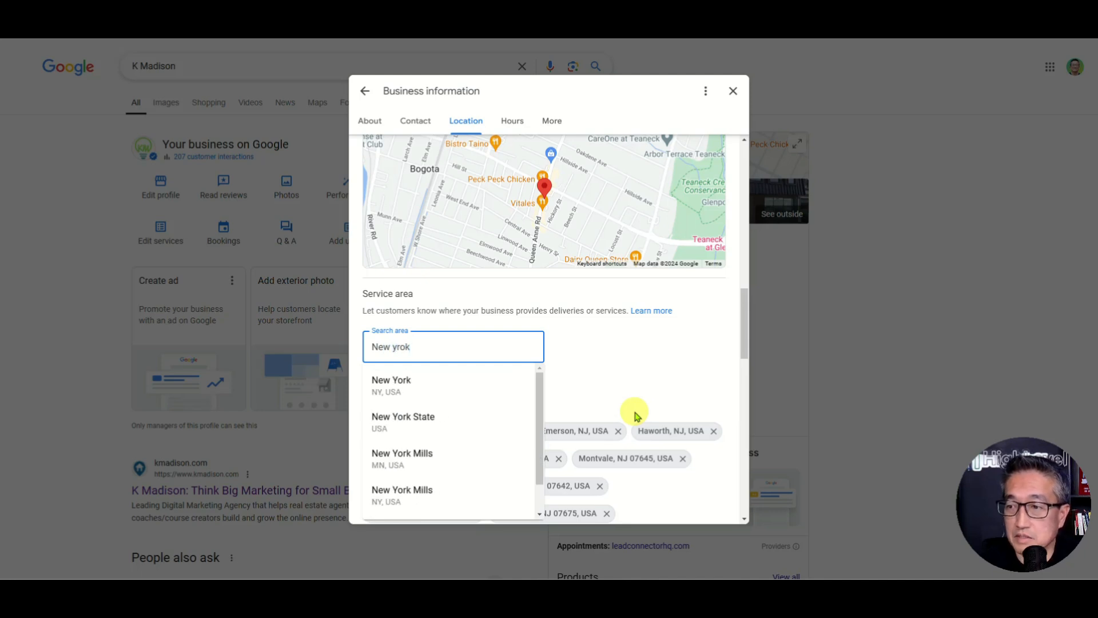
pyautogui.click(435, 391)
pyautogui.scroll(-2, 592, 350)
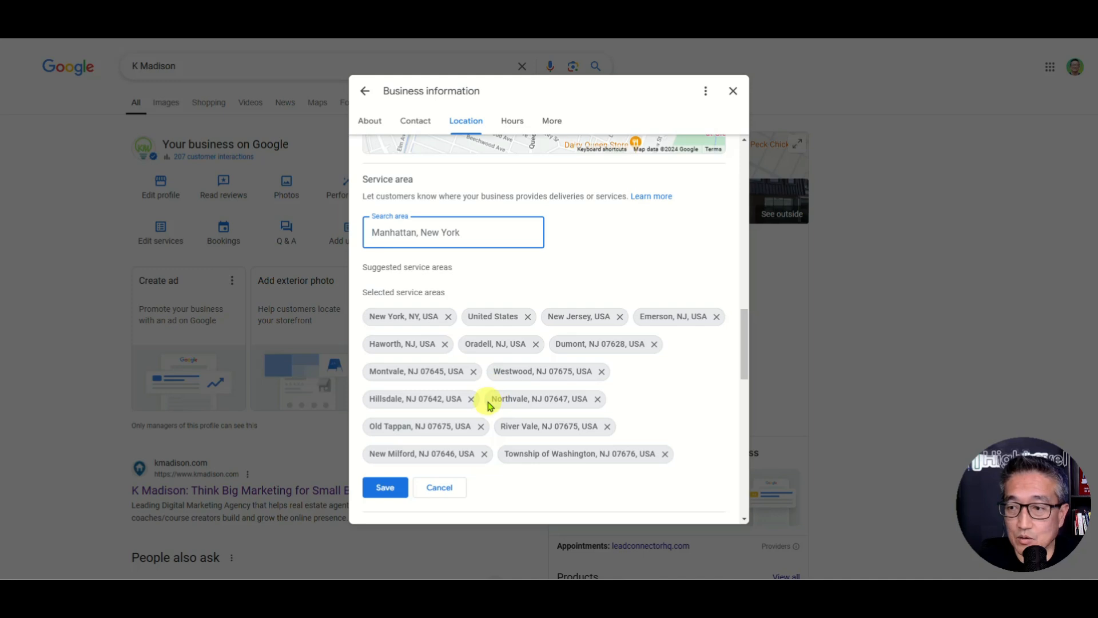
pyautogui.click(385, 488)
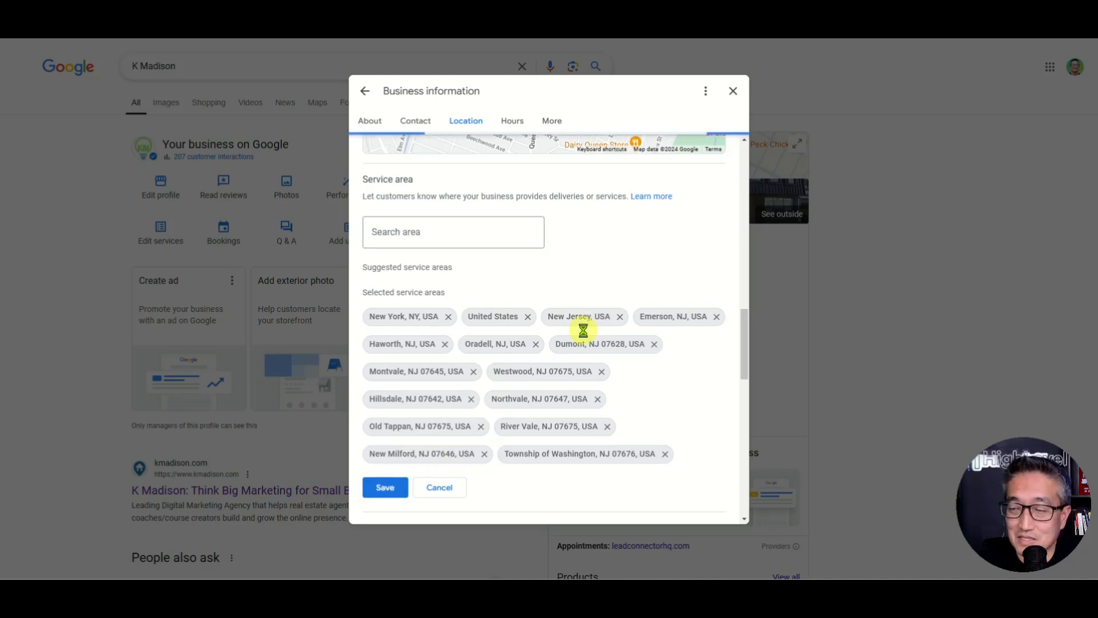
pyautogui.scroll(10, 562, 347)
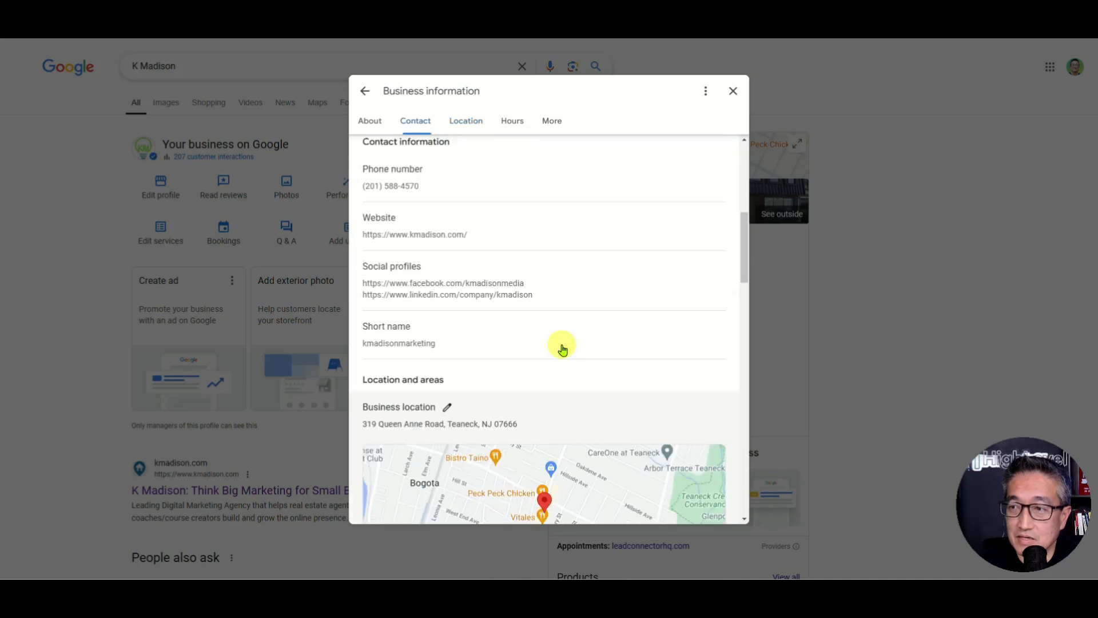
pyautogui.scroll(-8, 562, 348)
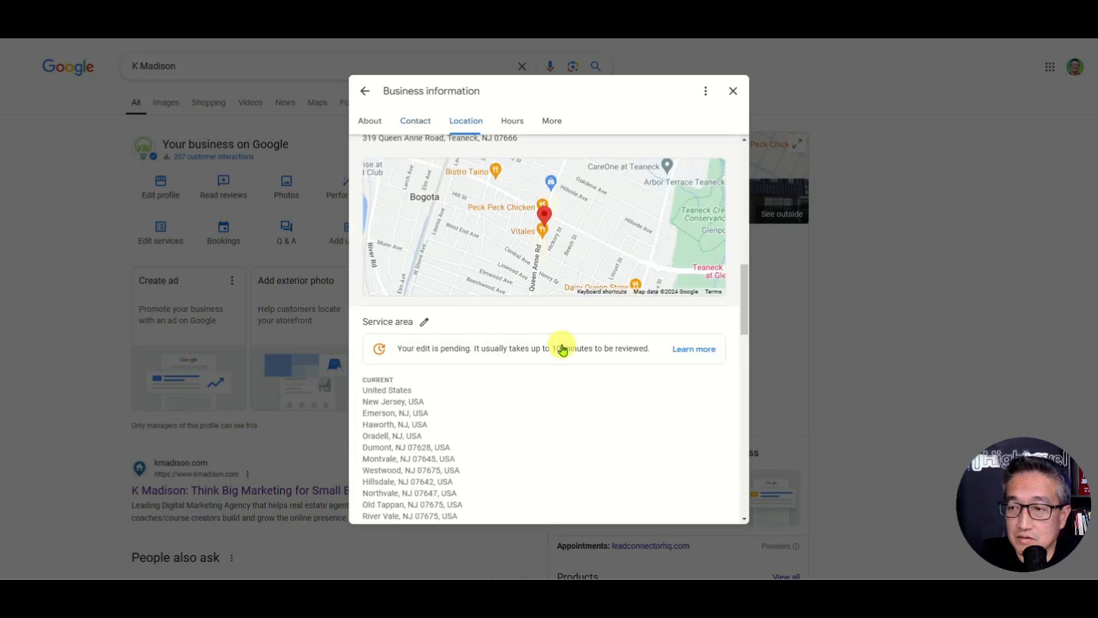
pyautogui.scroll(-6, 562, 349)
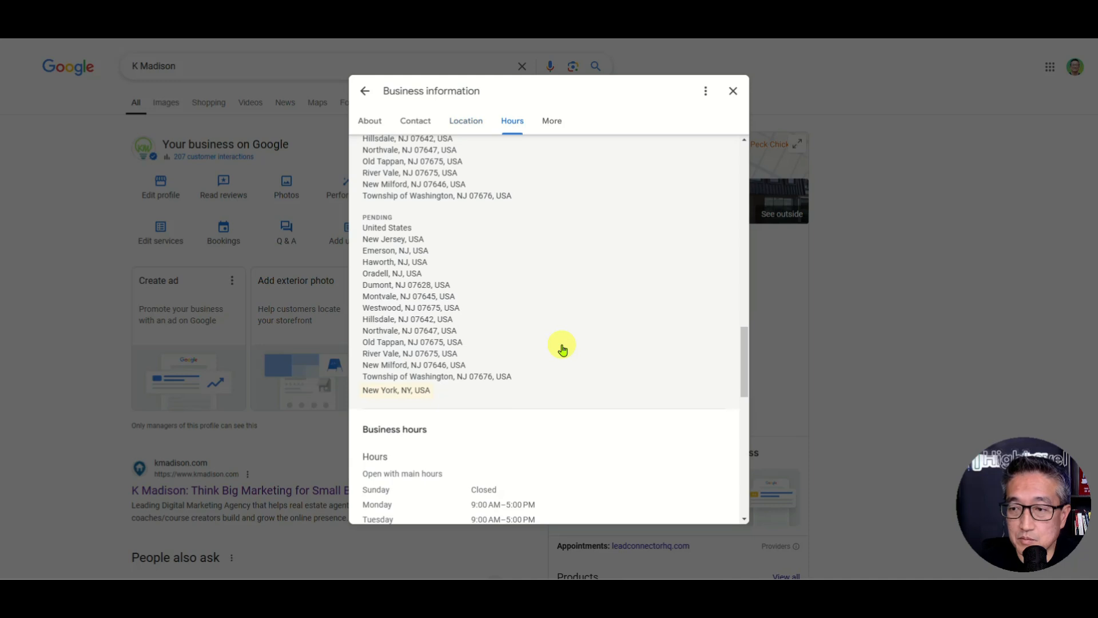
pyautogui.scroll(-2, 562, 349)
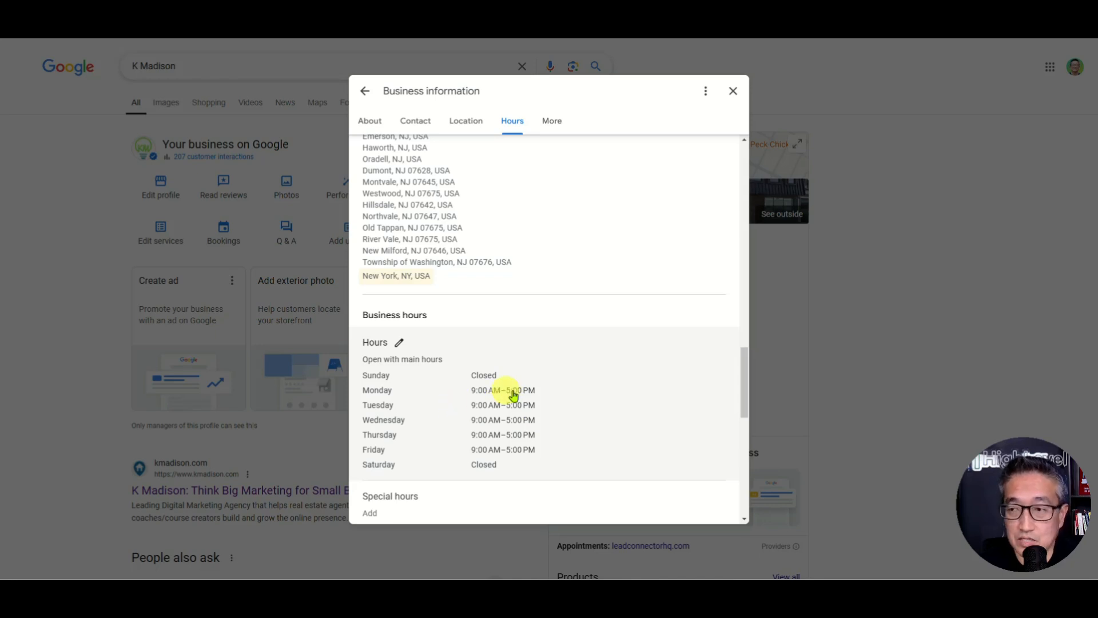
pyautogui.scroll(-1, 523, 409)
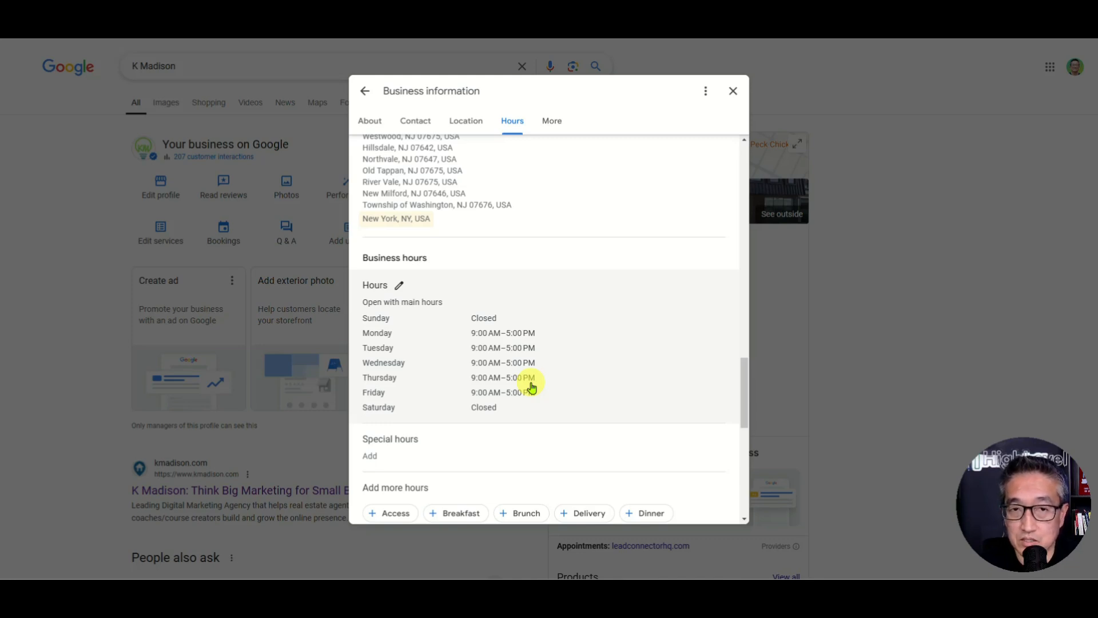
pyautogui.scroll(-1, 526, 387)
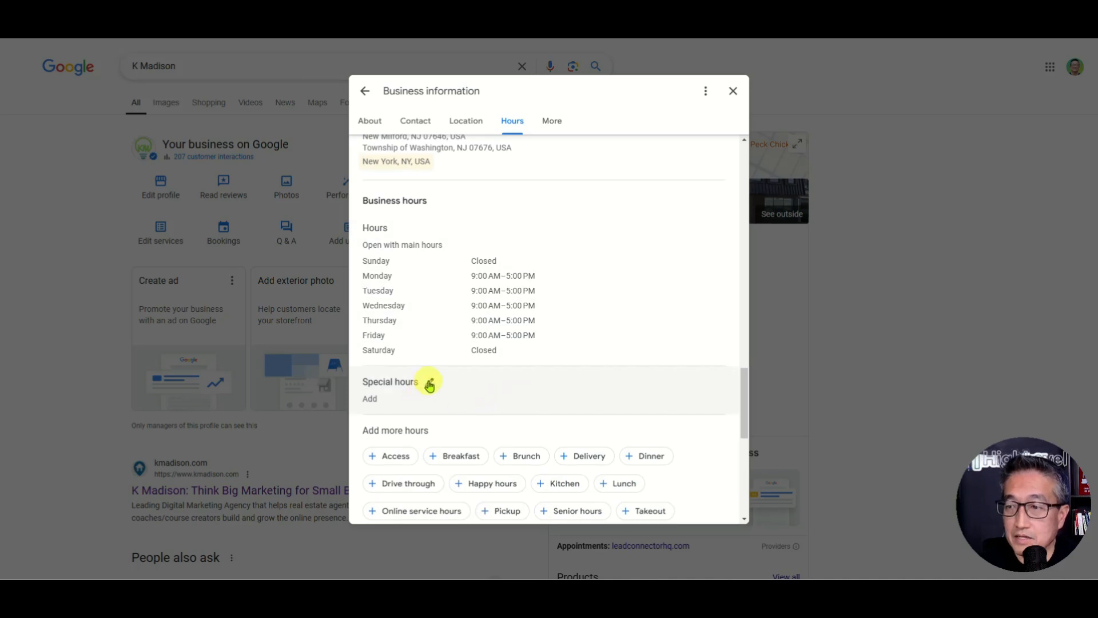
# In Special hours, mark the business closed on Thanksgiving, Christmas Eve and Christmas Day.
pyautogui.click(429, 386)
pyautogui.scroll(-2, 518, 372)
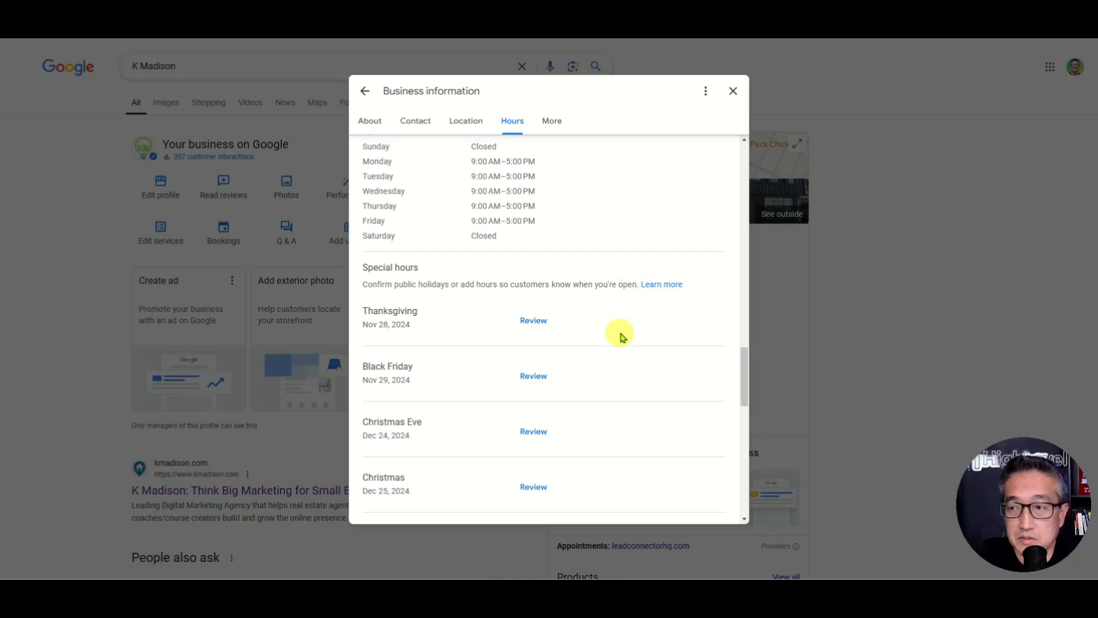
pyautogui.click(533, 323)
pyautogui.click(368, 345)
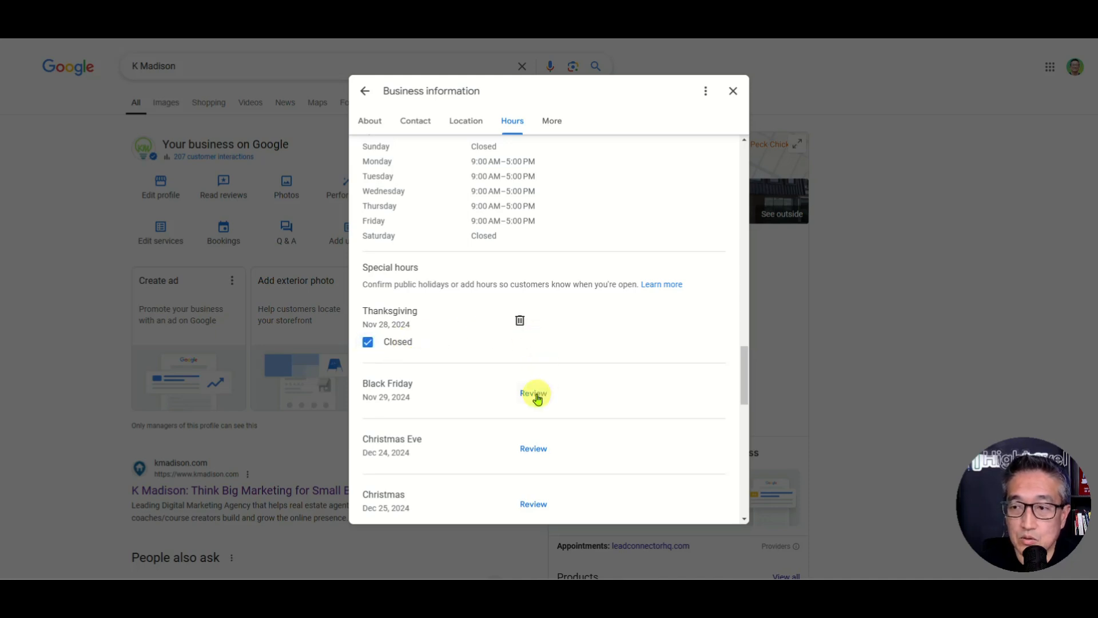
pyautogui.scroll(-1, 537, 399)
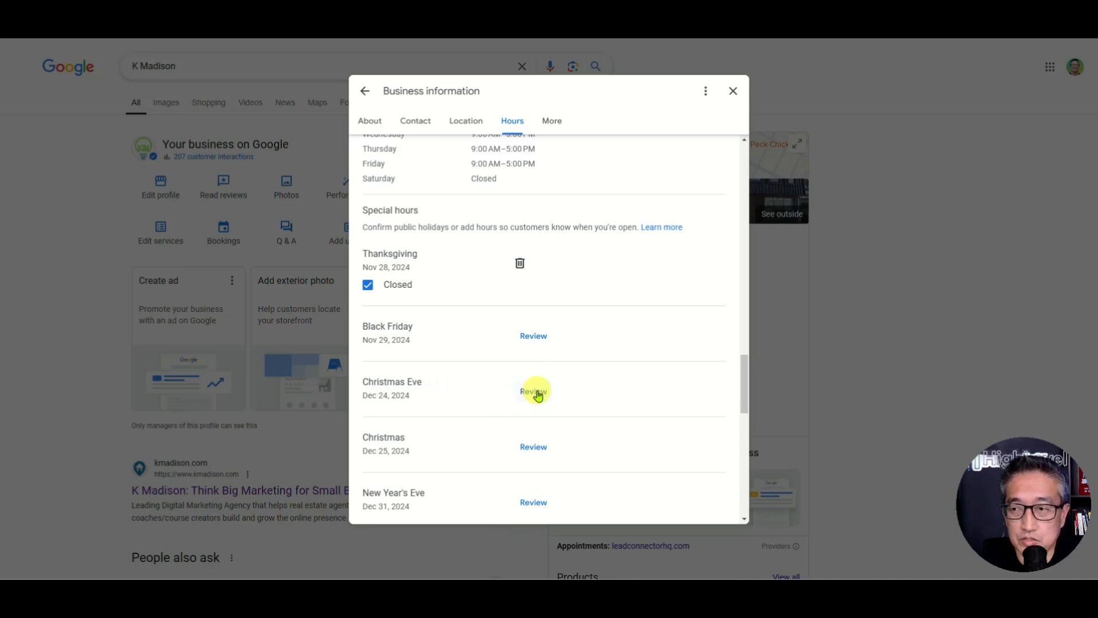
pyautogui.click(534, 390)
pyautogui.click(367, 412)
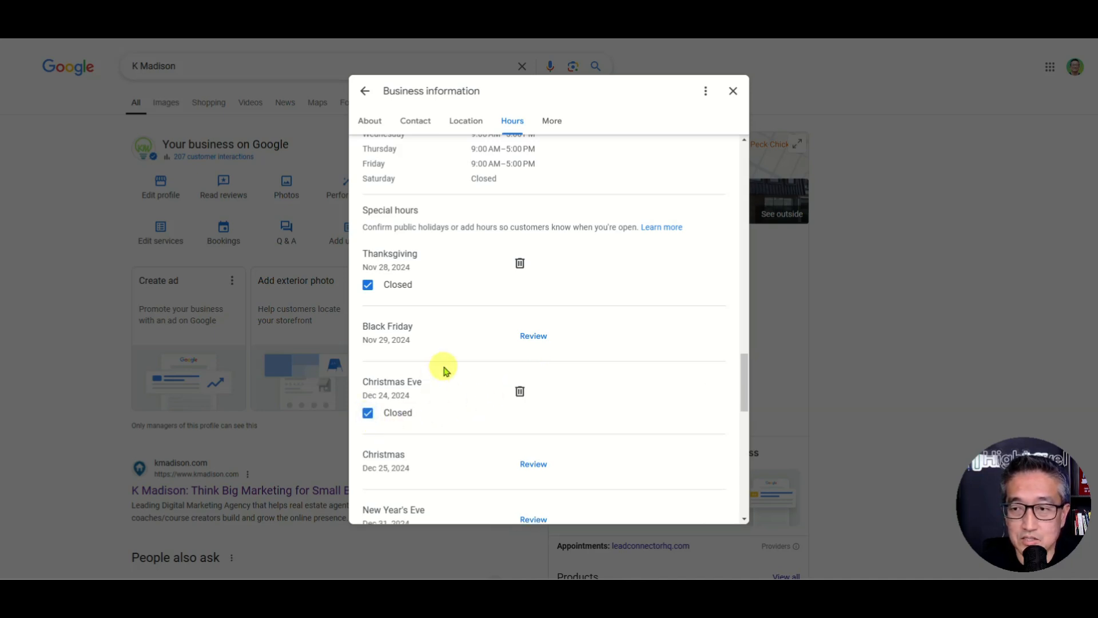
pyautogui.scroll(-1, 462, 382)
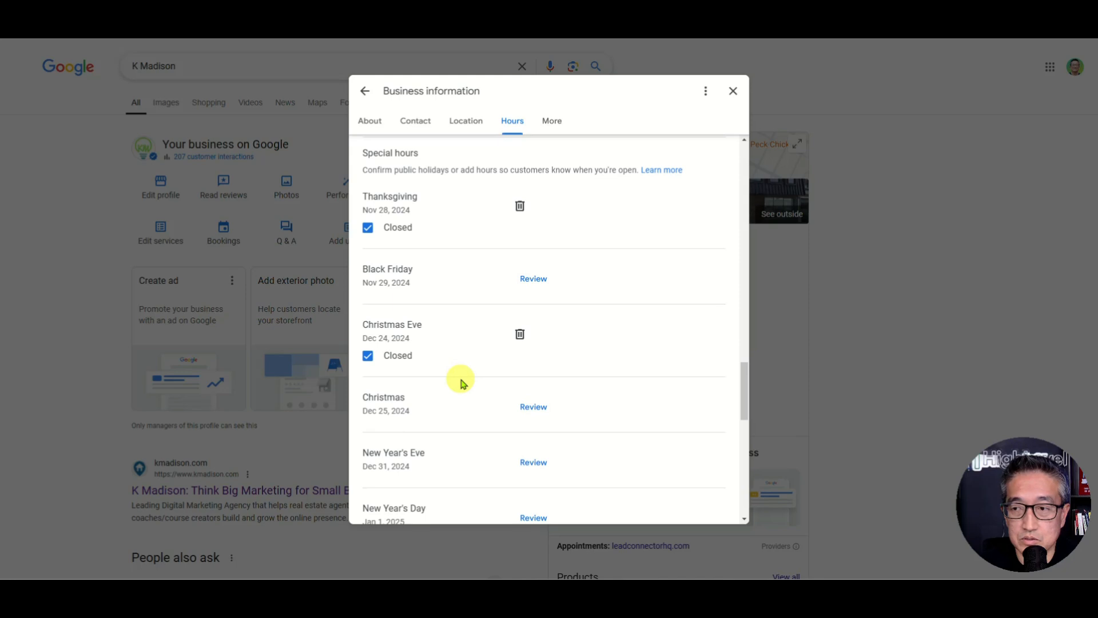
pyautogui.click(542, 410)
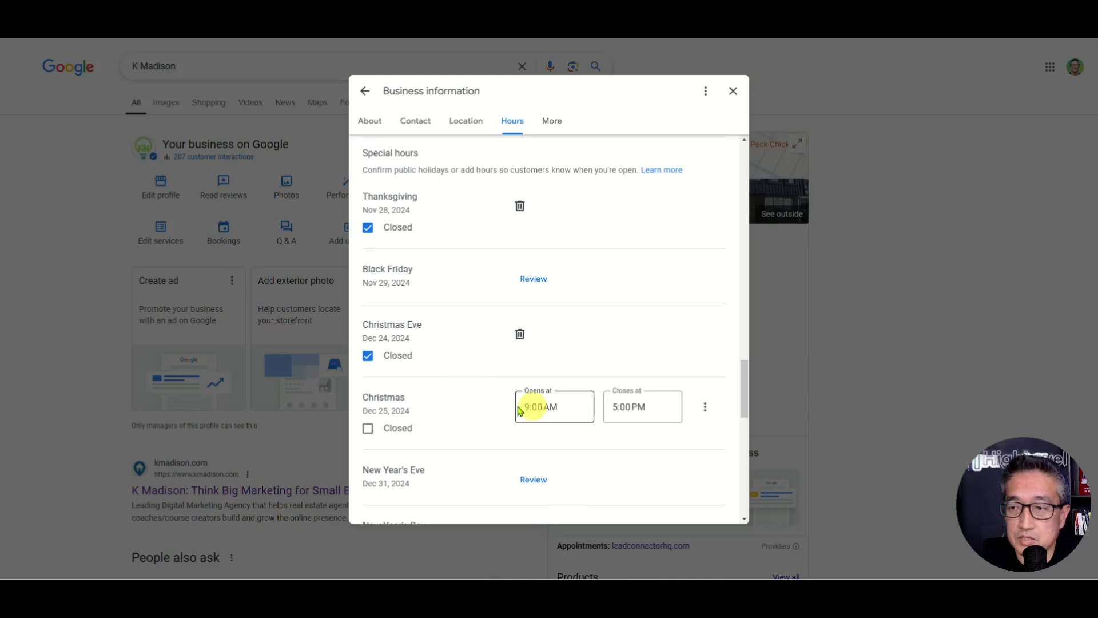
pyautogui.click(367, 429)
# Mark New Year's Eve and New Year's Day closed and save the holiday hours.
pyautogui.scroll(-2, 480, 417)
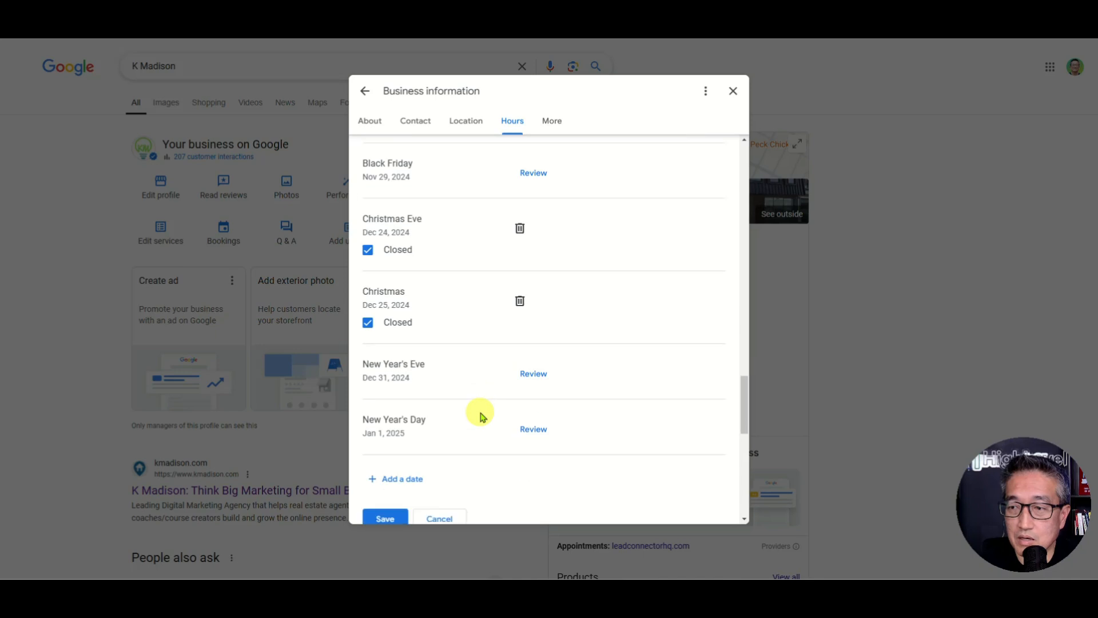
pyautogui.click(526, 365)
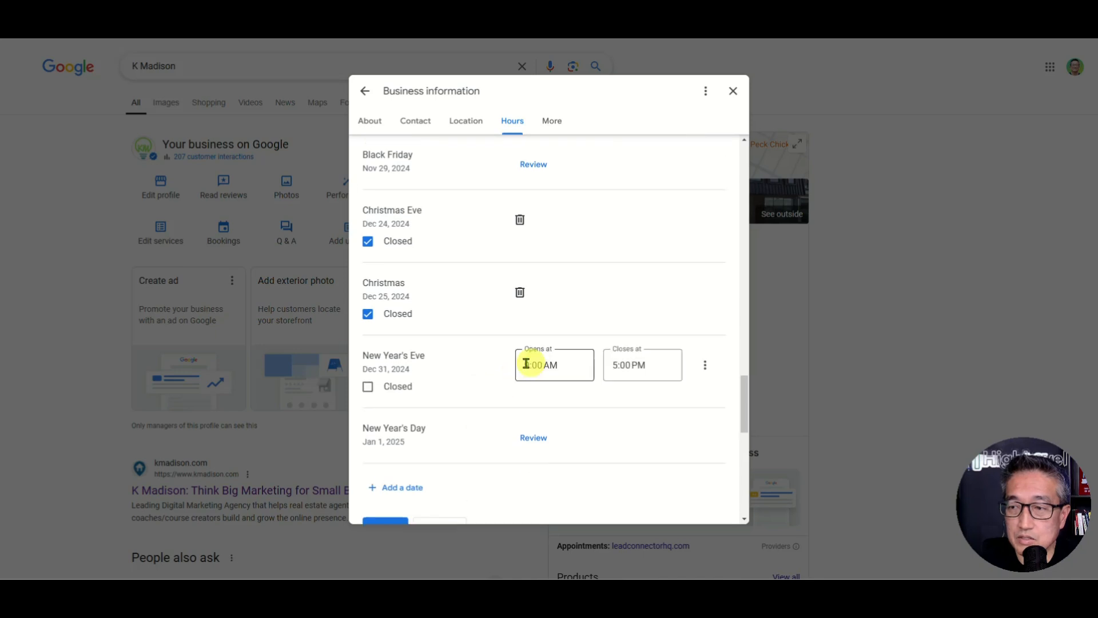
pyautogui.click(368, 386)
pyautogui.click(525, 428)
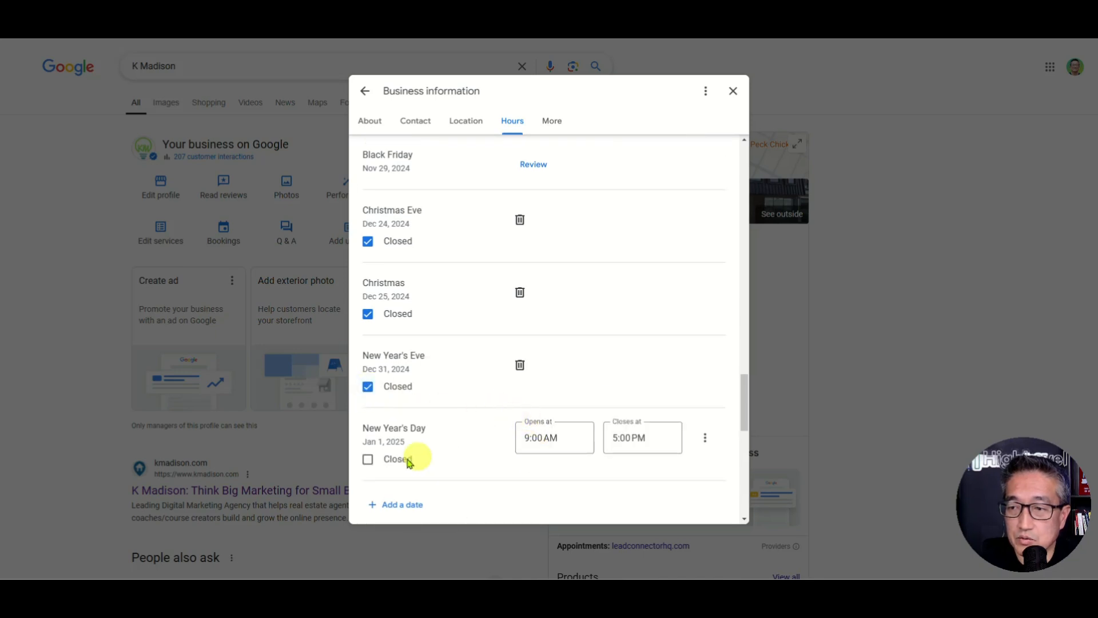
pyautogui.click(368, 459)
pyautogui.scroll(-2, 504, 405)
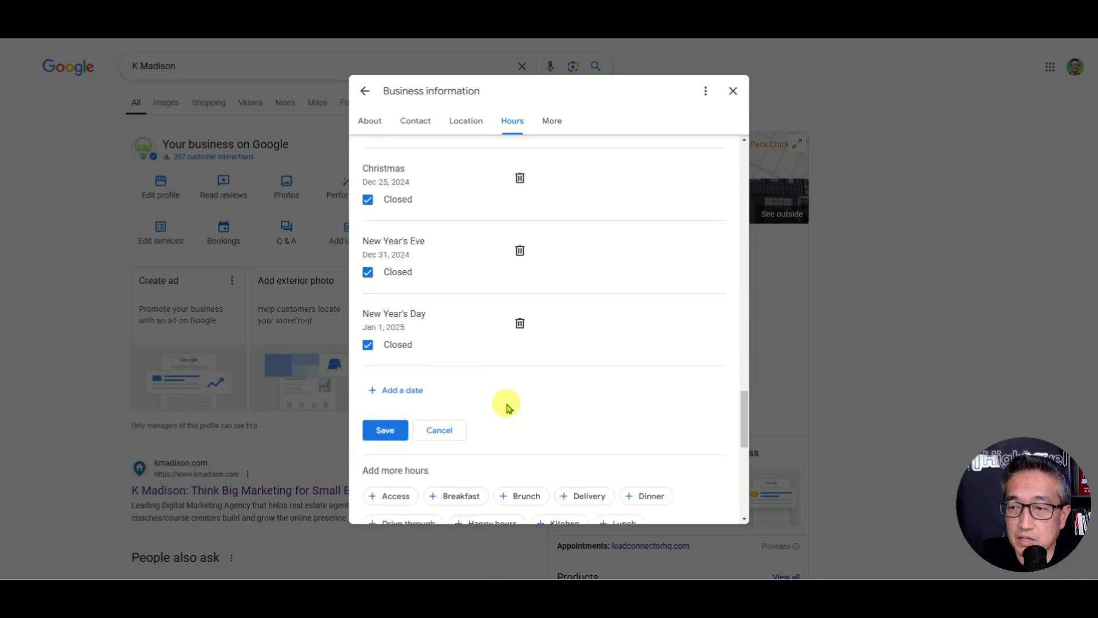
pyautogui.click(386, 430)
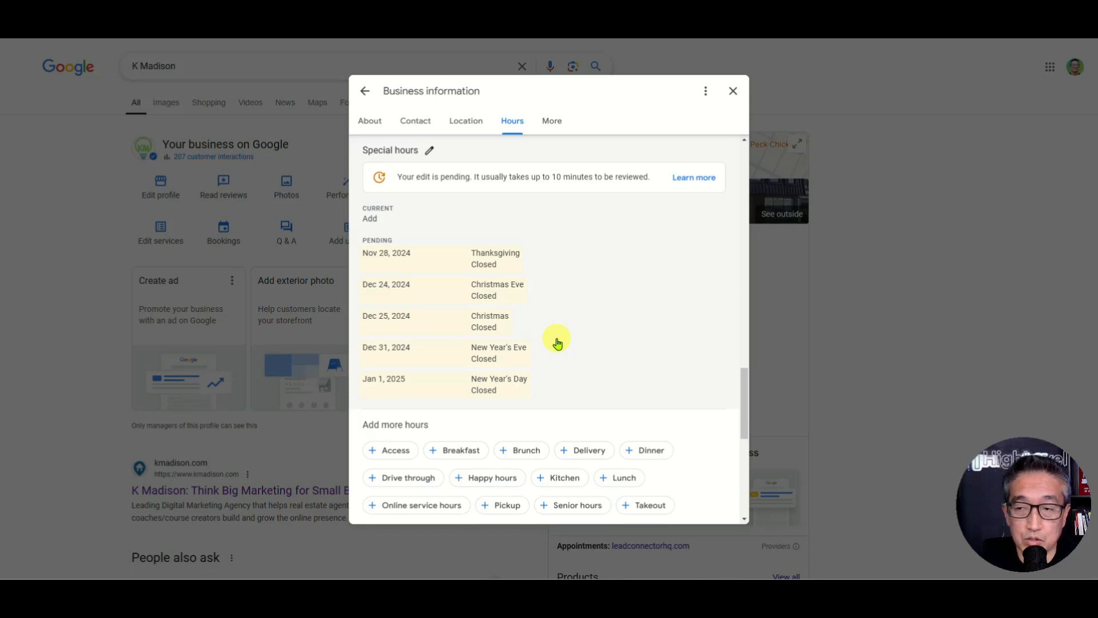
pyautogui.scroll(-2, 594, 392)
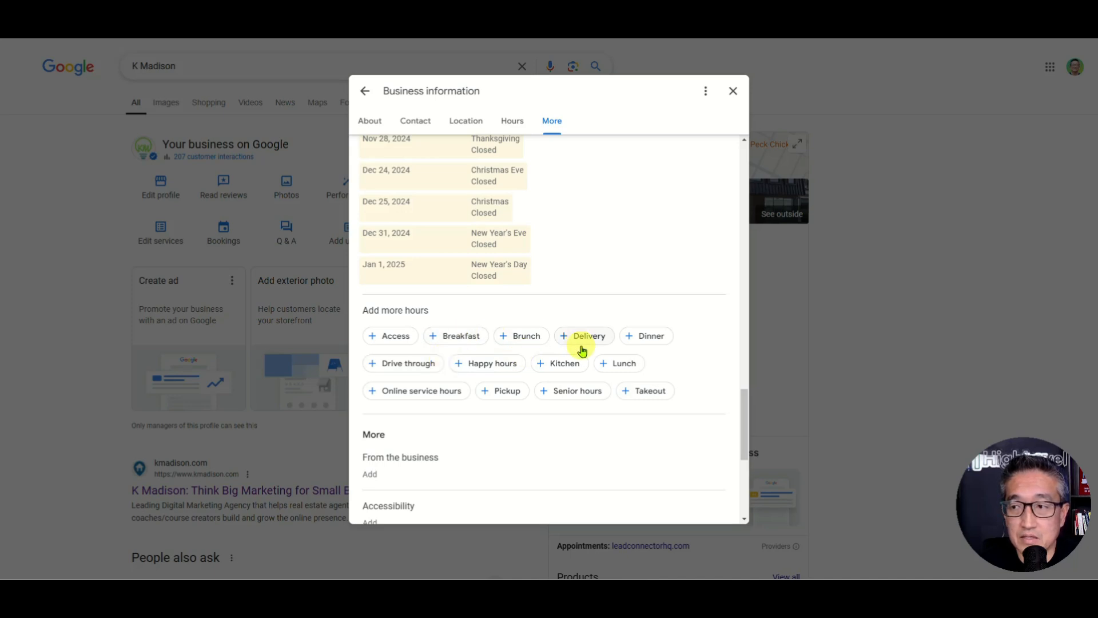
# Set 'Identifies as Asian-owned' to Yes under From the business attributes and save.
pyautogui.scroll(-2, 577, 364)
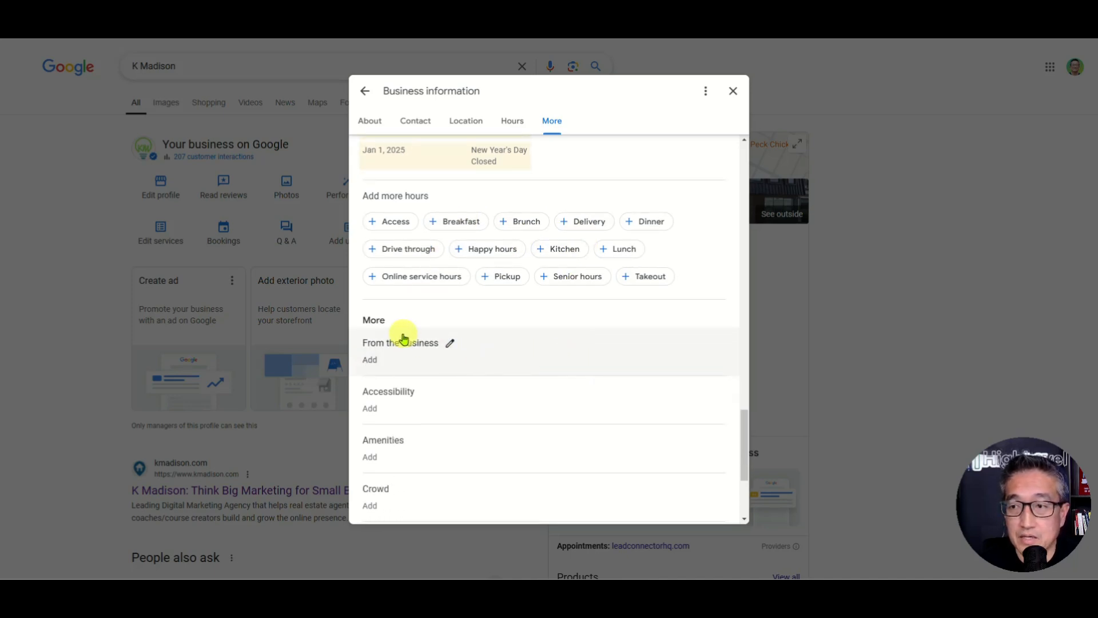
pyautogui.click(450, 343)
pyautogui.scroll(-1, 489, 339)
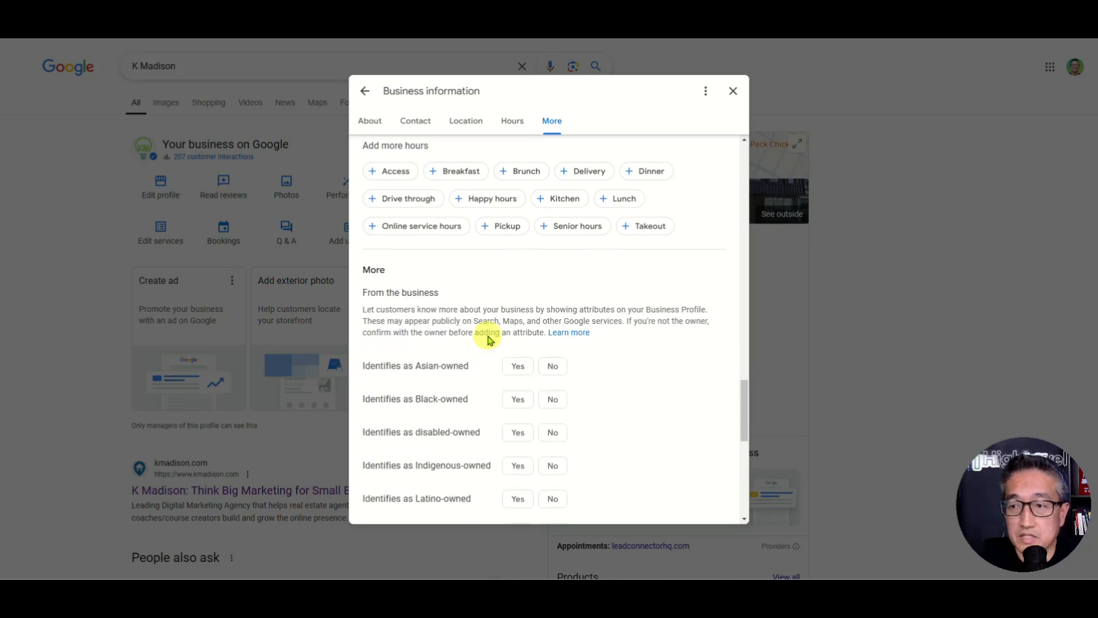
pyautogui.click(519, 362)
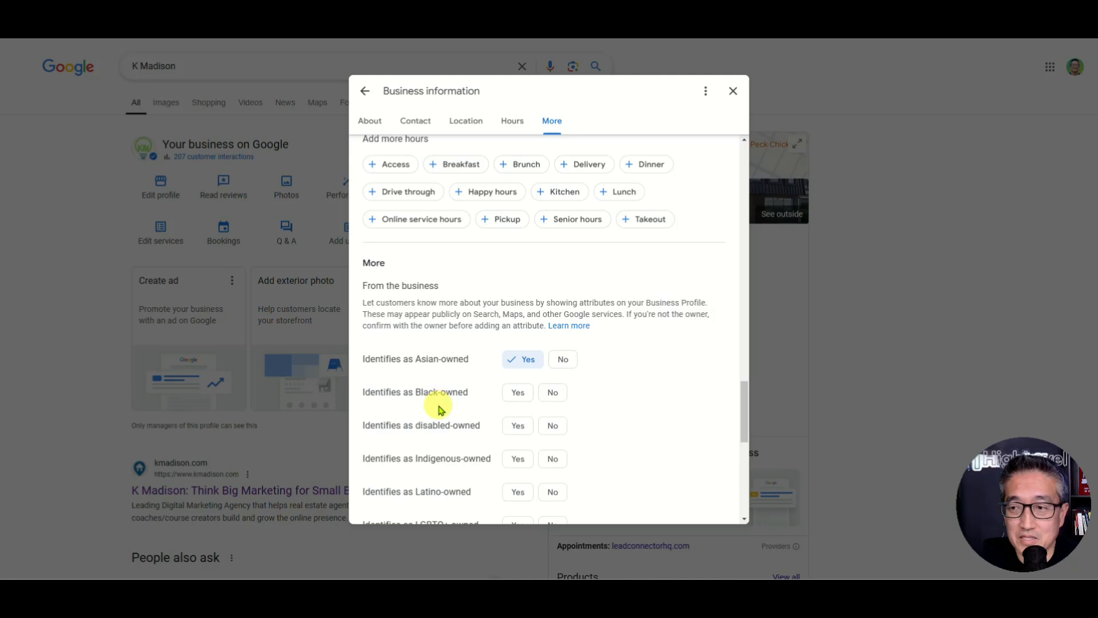
pyautogui.scroll(-1, 443, 426)
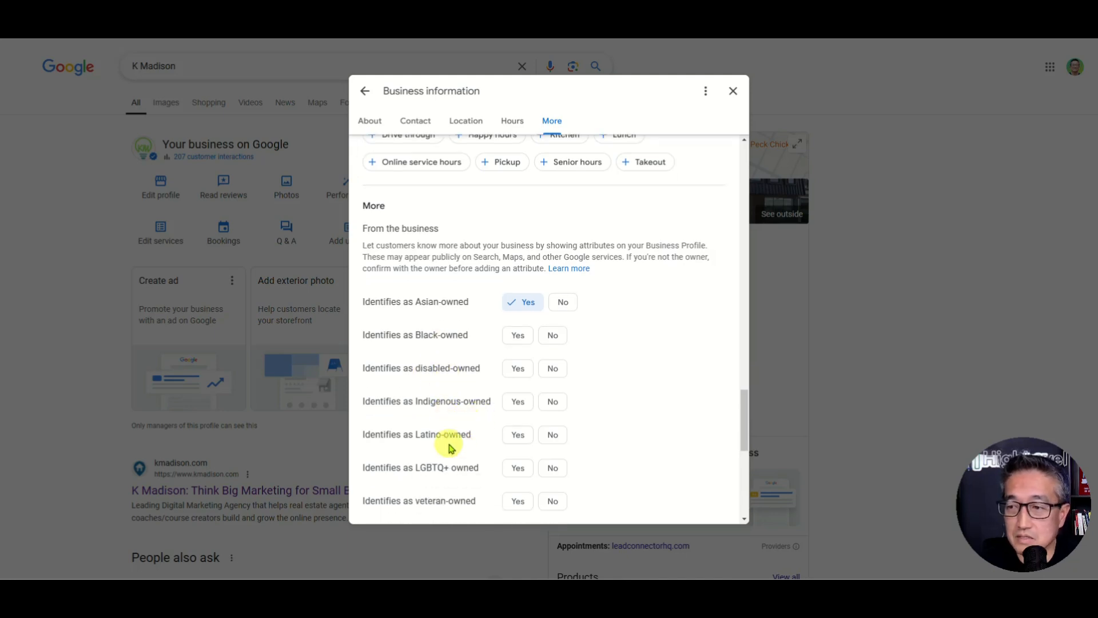
pyautogui.scroll(-1, 450, 447)
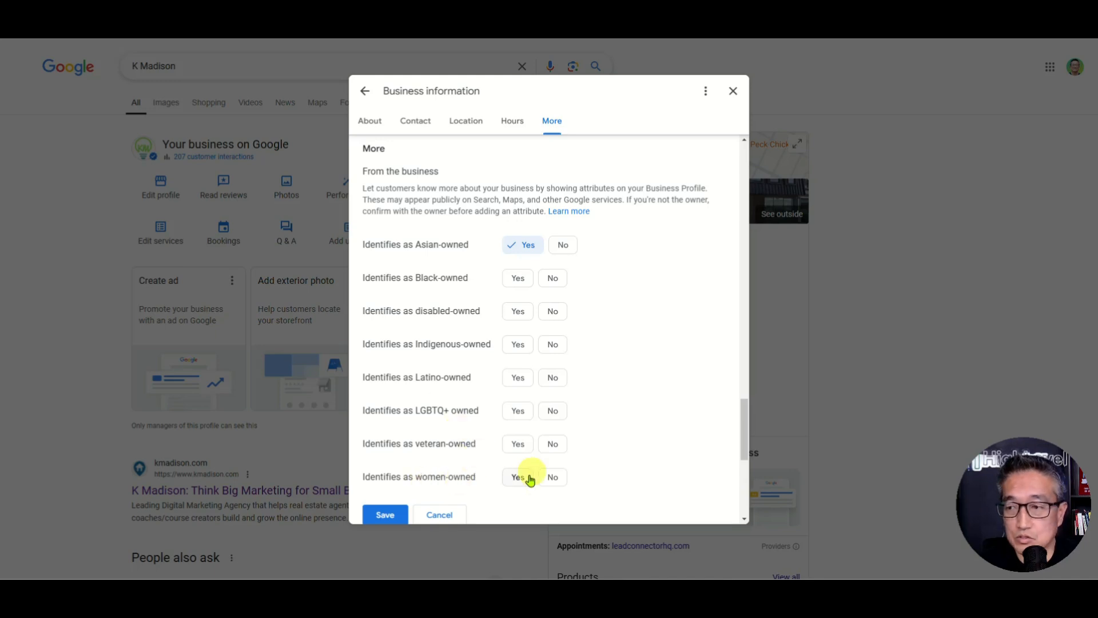
pyautogui.click(385, 515)
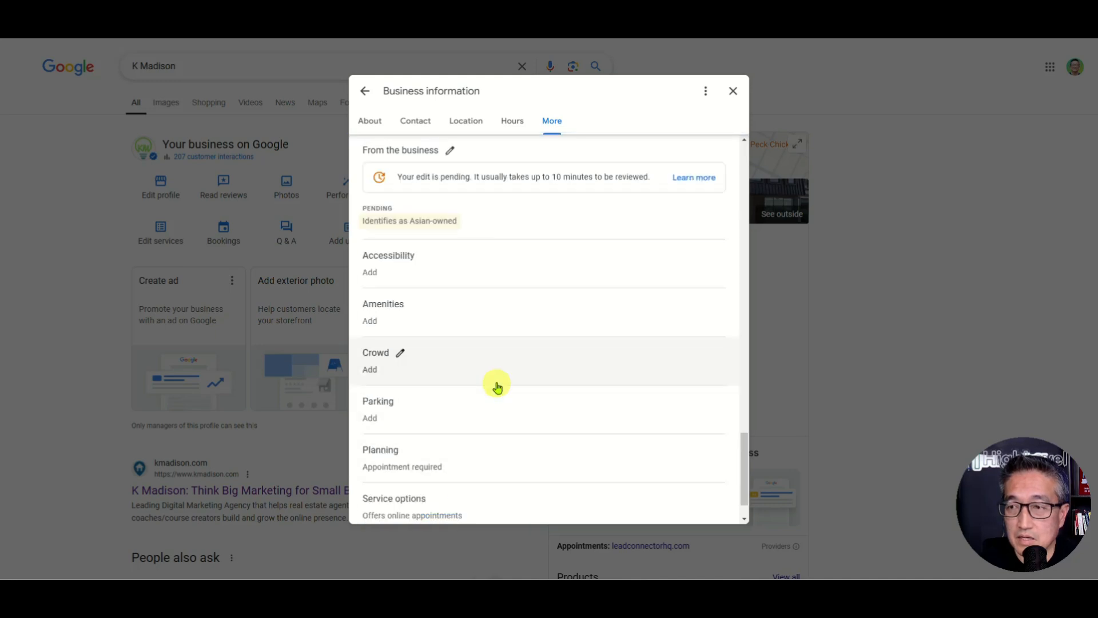
pyautogui.scroll(-2, 469, 331)
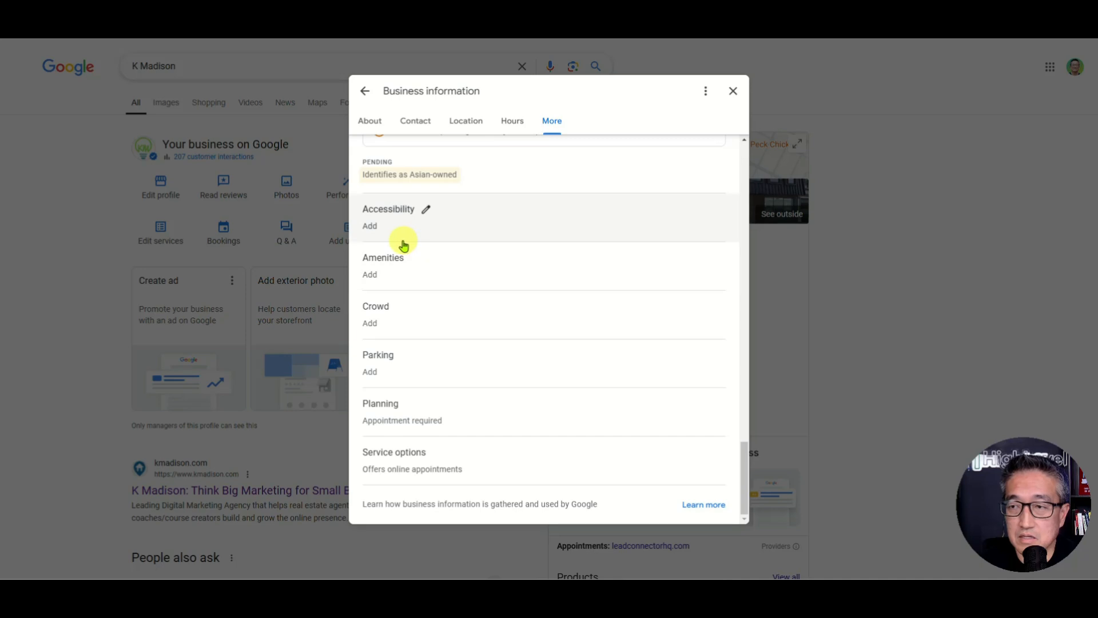
pyautogui.click(428, 213)
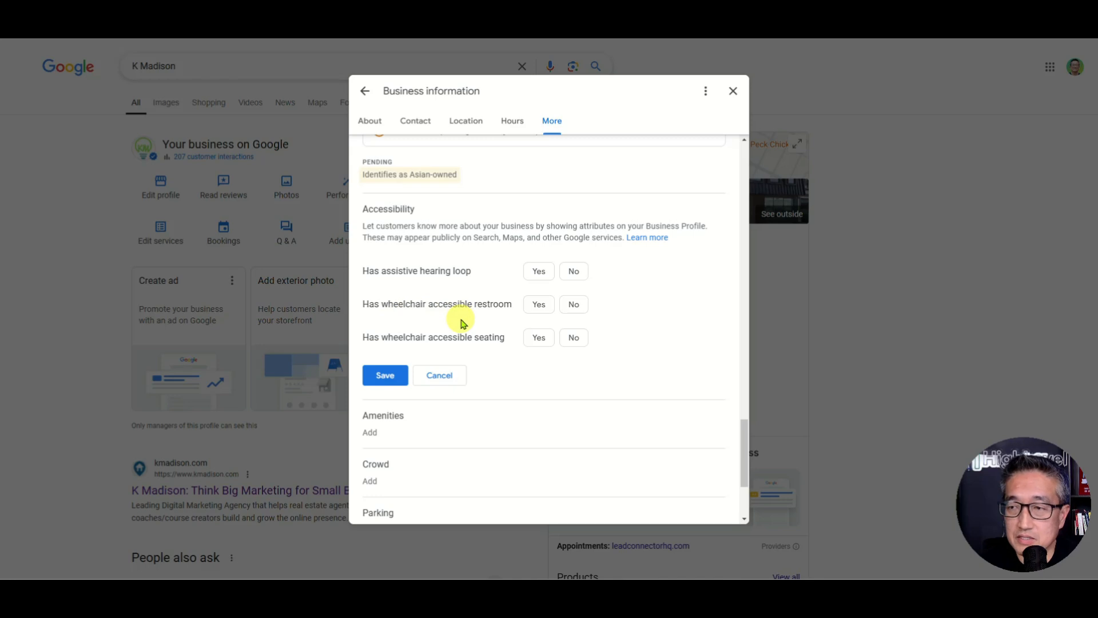
pyautogui.click(443, 383)
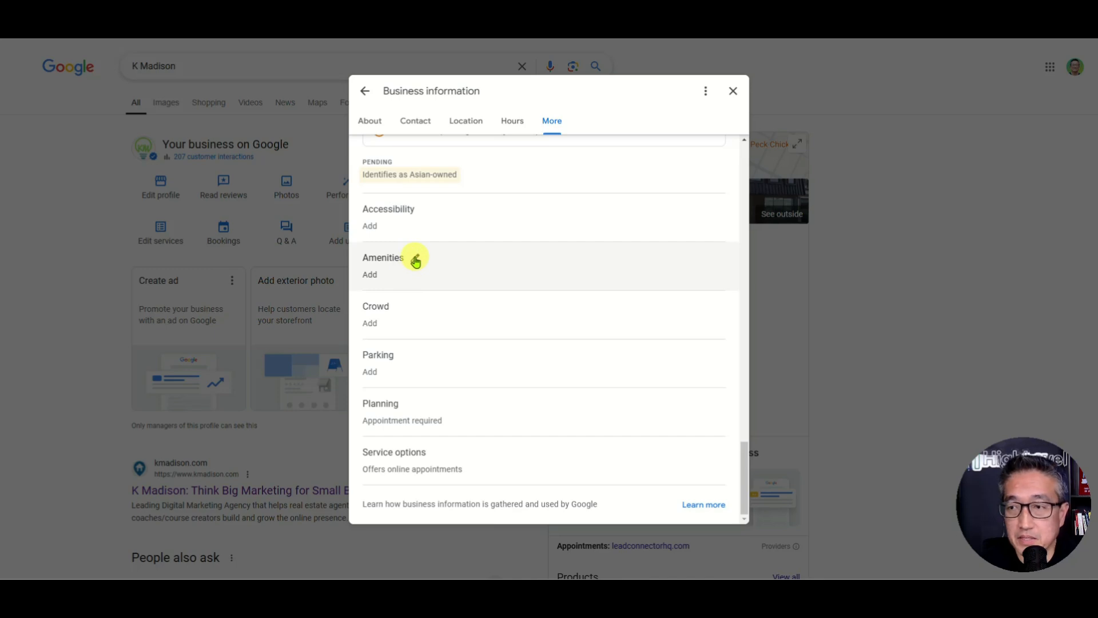
pyautogui.click(416, 260)
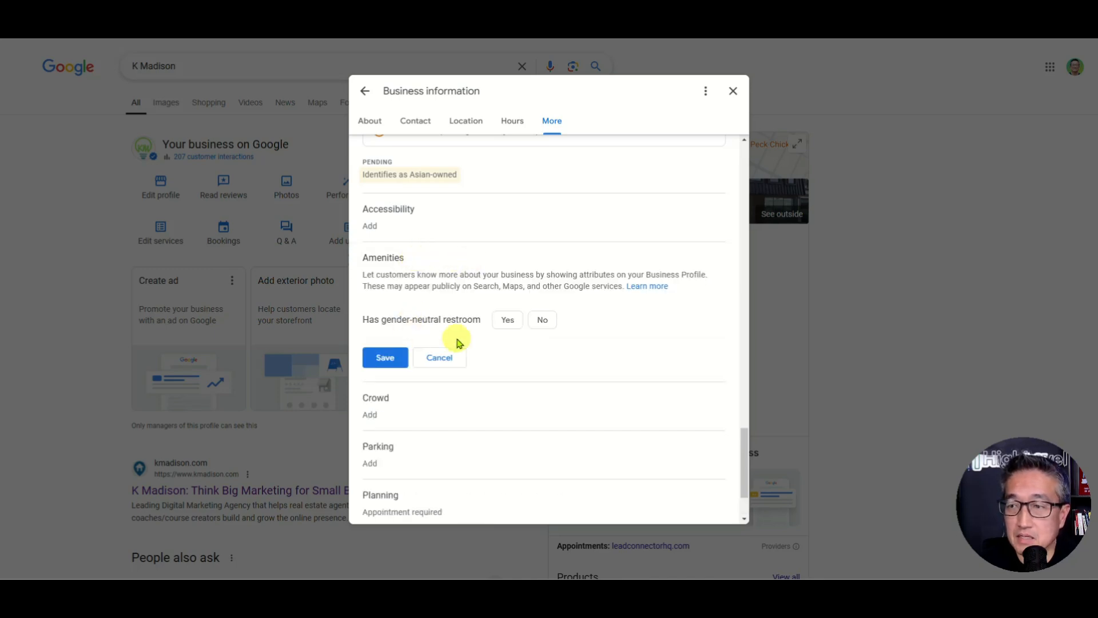
pyautogui.click(438, 365)
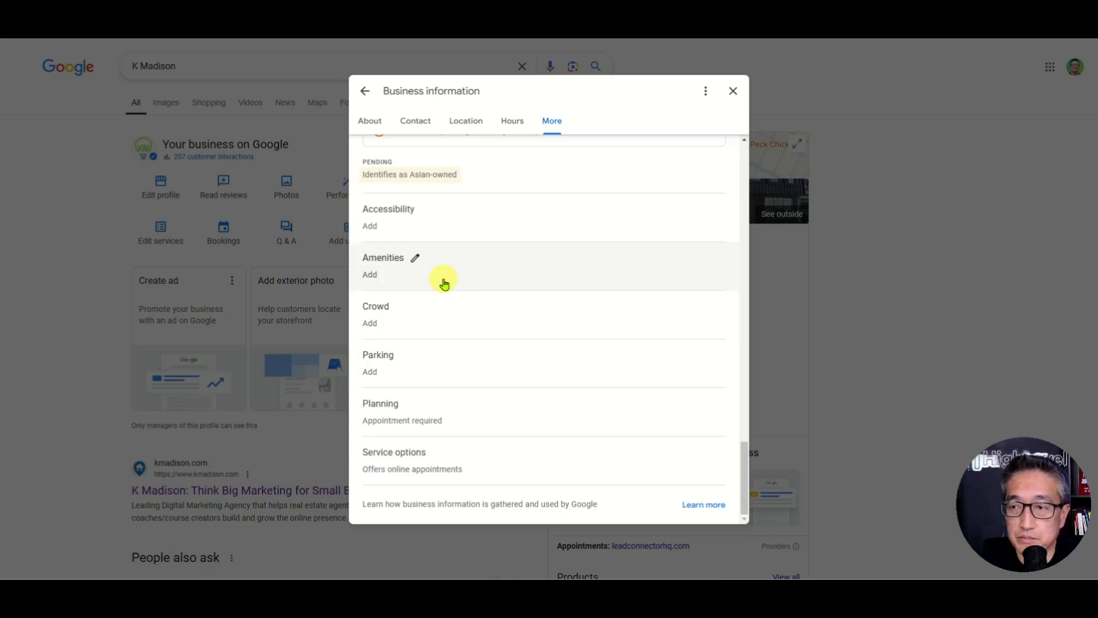
pyautogui.click(403, 311)
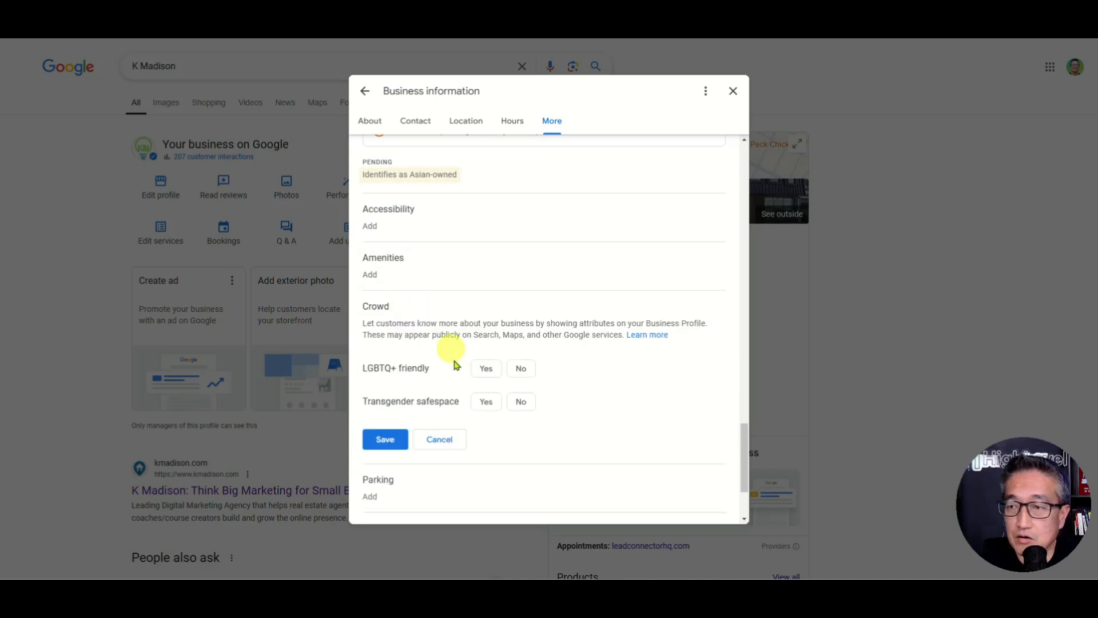
pyautogui.click(452, 441)
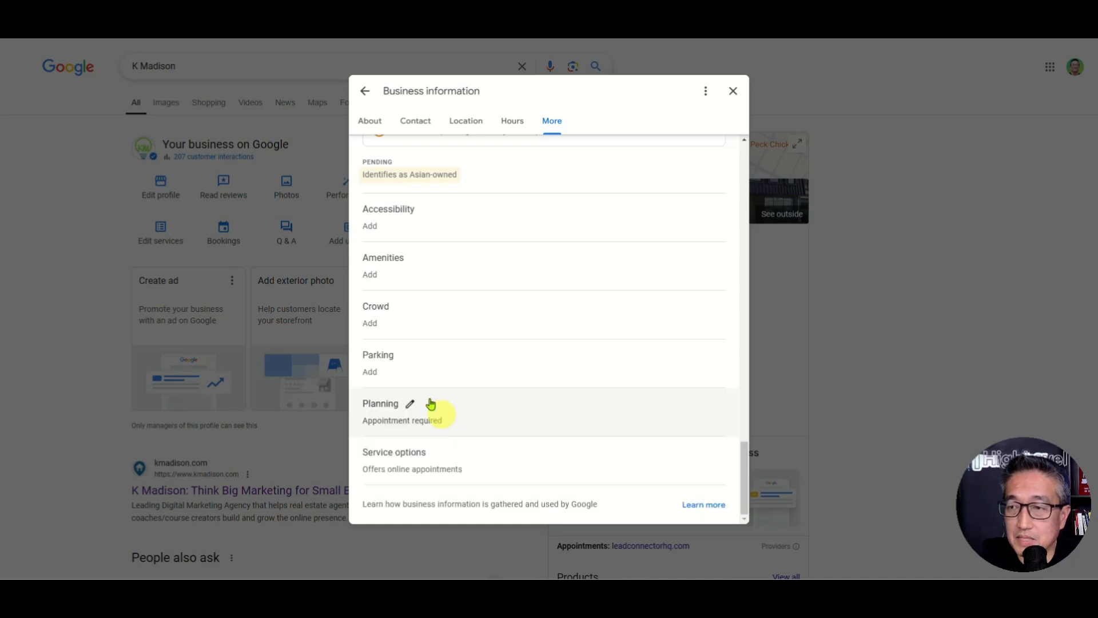
pyautogui.click(406, 357)
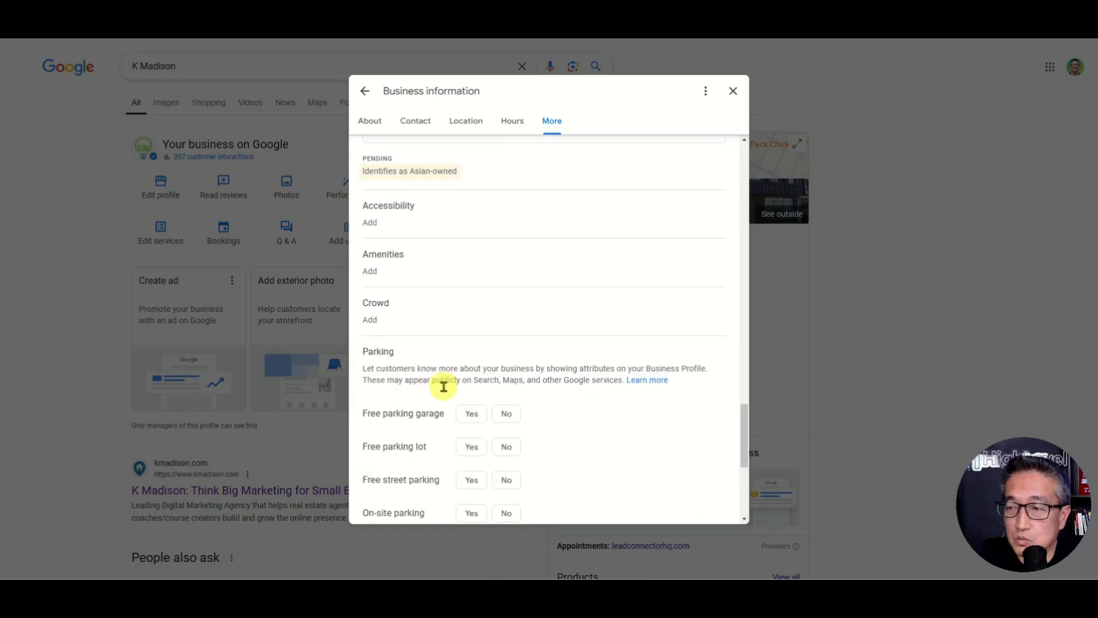
pyautogui.scroll(-1, 441, 380)
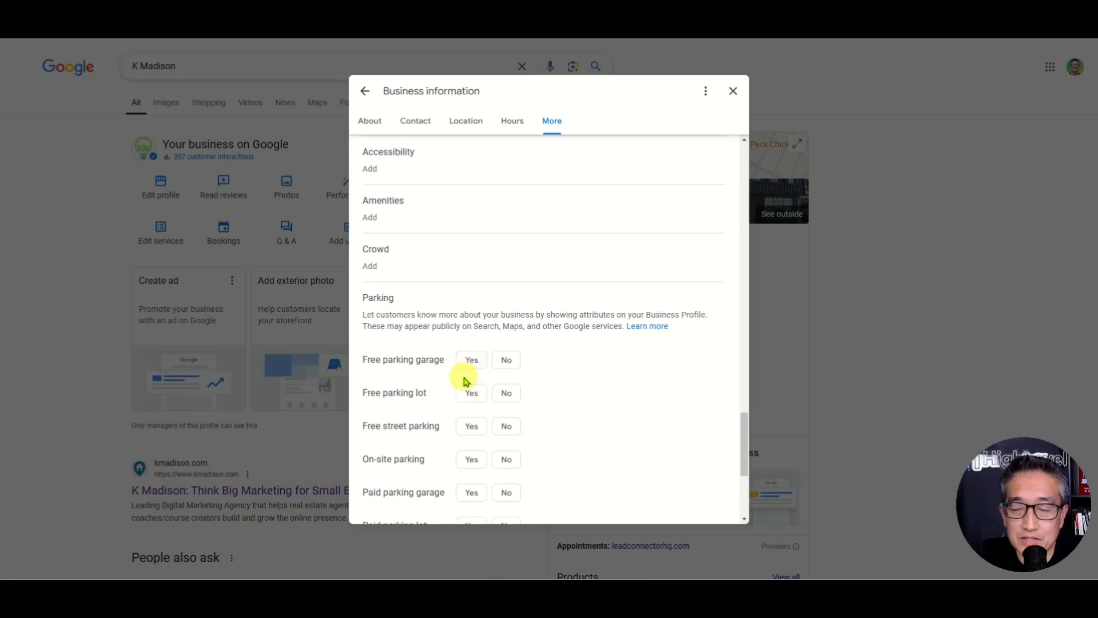
pyautogui.scroll(-1, 464, 380)
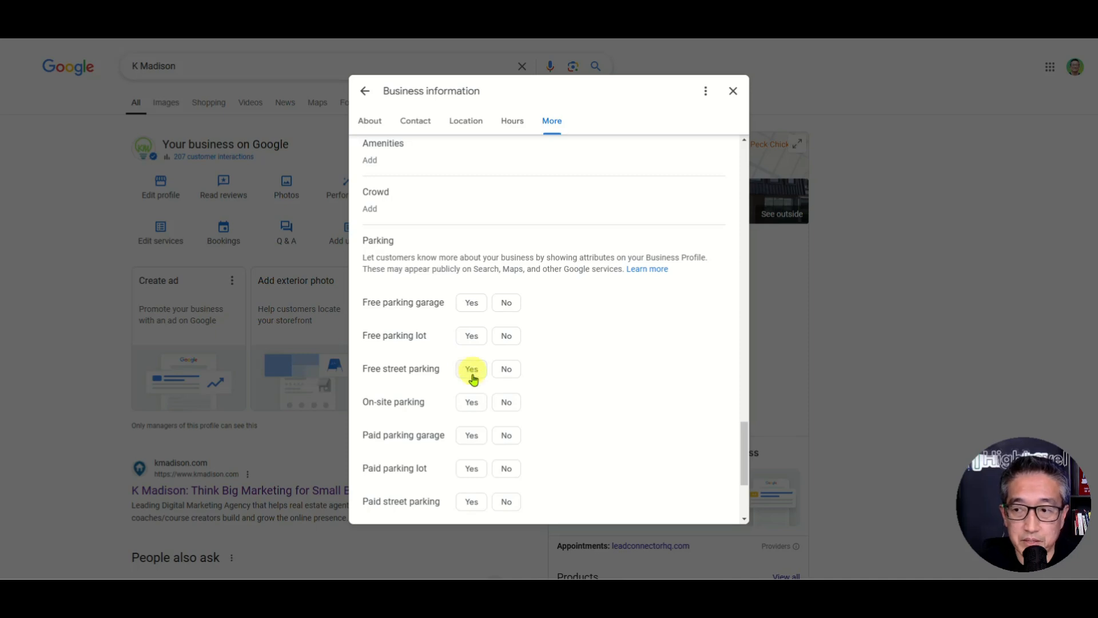
pyautogui.scroll(-1, 472, 382)
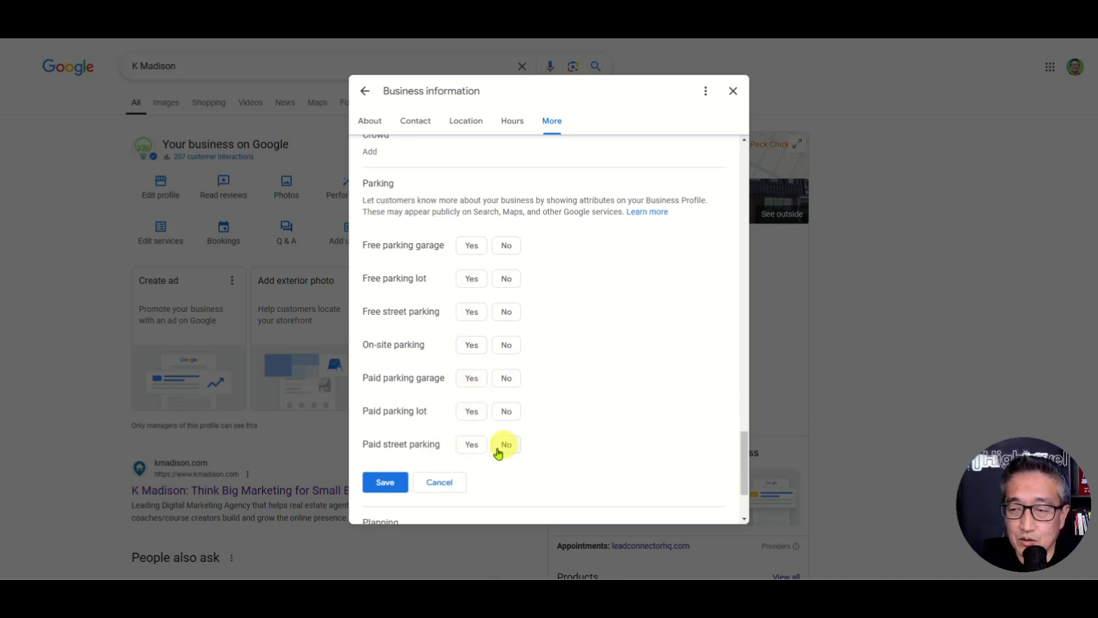
pyautogui.click(435, 487)
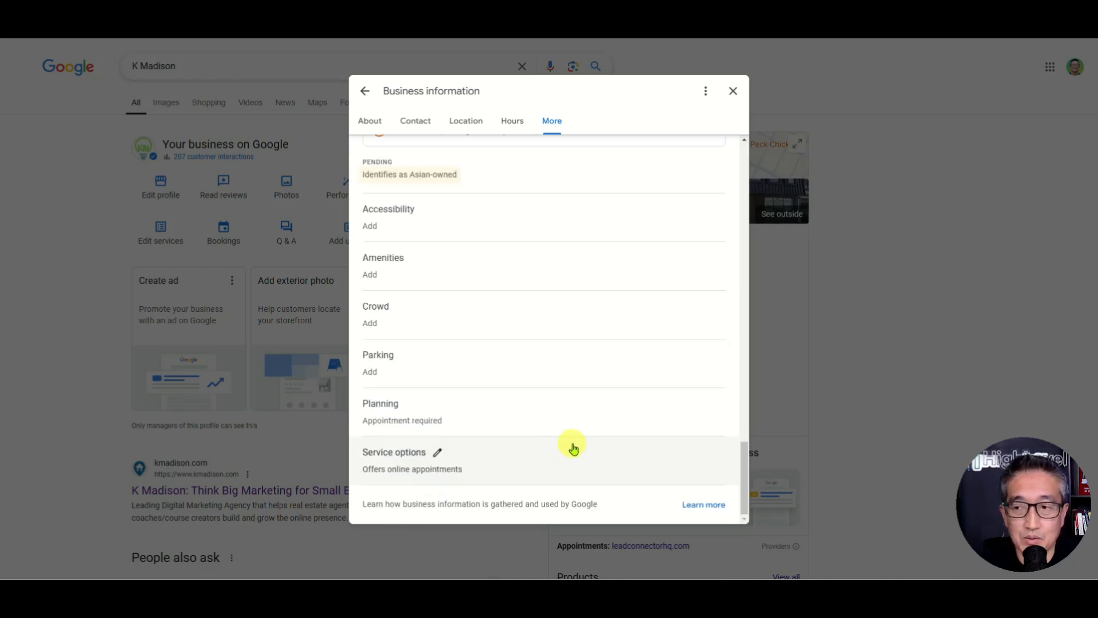
# Keep Appointment required set to Yes in the Planning attributes and save.
pyautogui.click(410, 403)
pyautogui.scroll(-1, 497, 399)
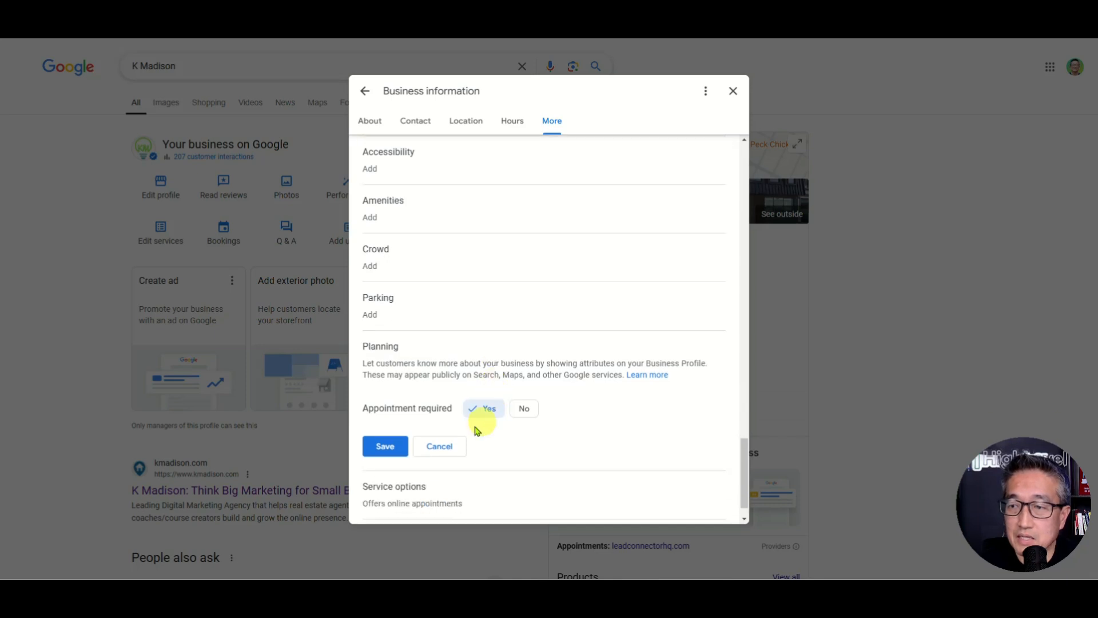
pyautogui.click(524, 409)
pyautogui.click(481, 409)
pyautogui.click(385, 447)
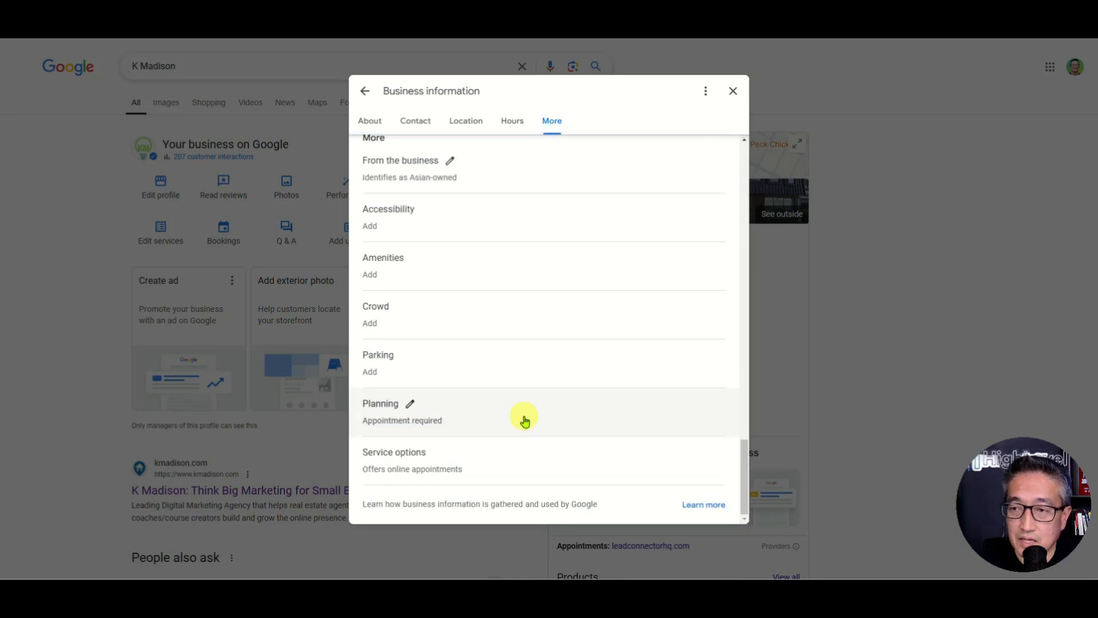
# Set English and Korean language assistance to Yes in Service options and save.
pyautogui.click(437, 455)
pyautogui.scroll(-3, 491, 376)
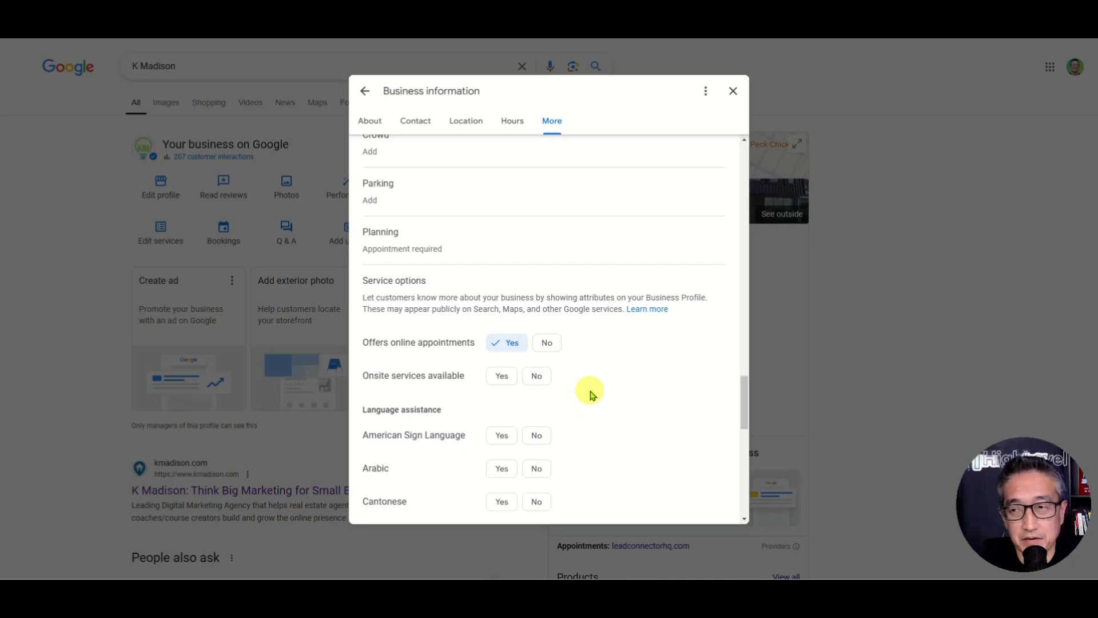
pyautogui.scroll(-2, 599, 399)
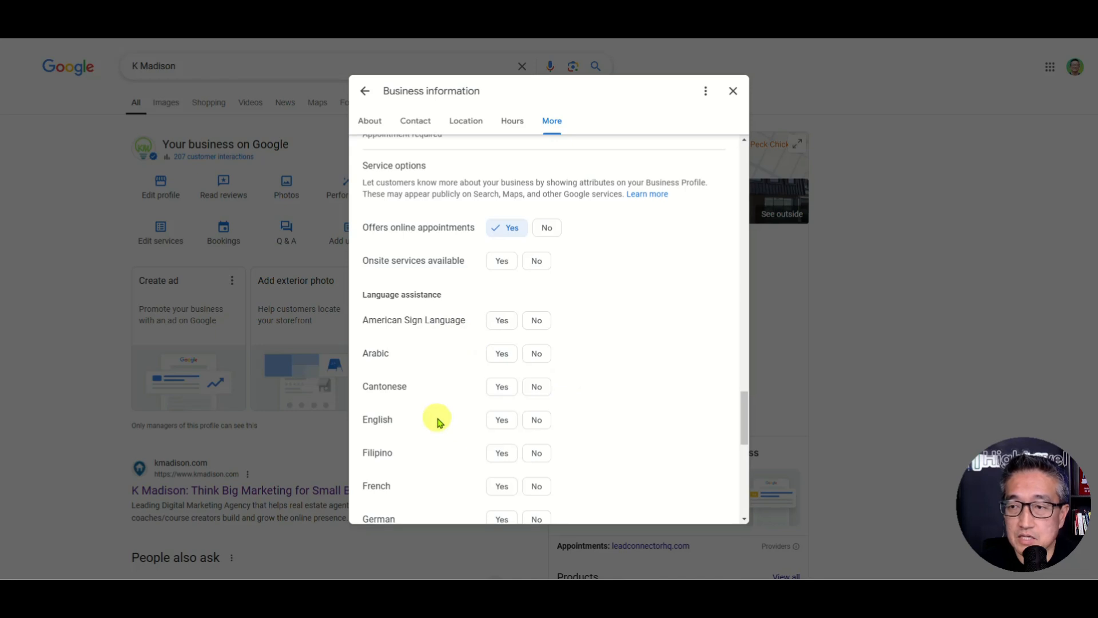
pyautogui.scroll(-1, 438, 420)
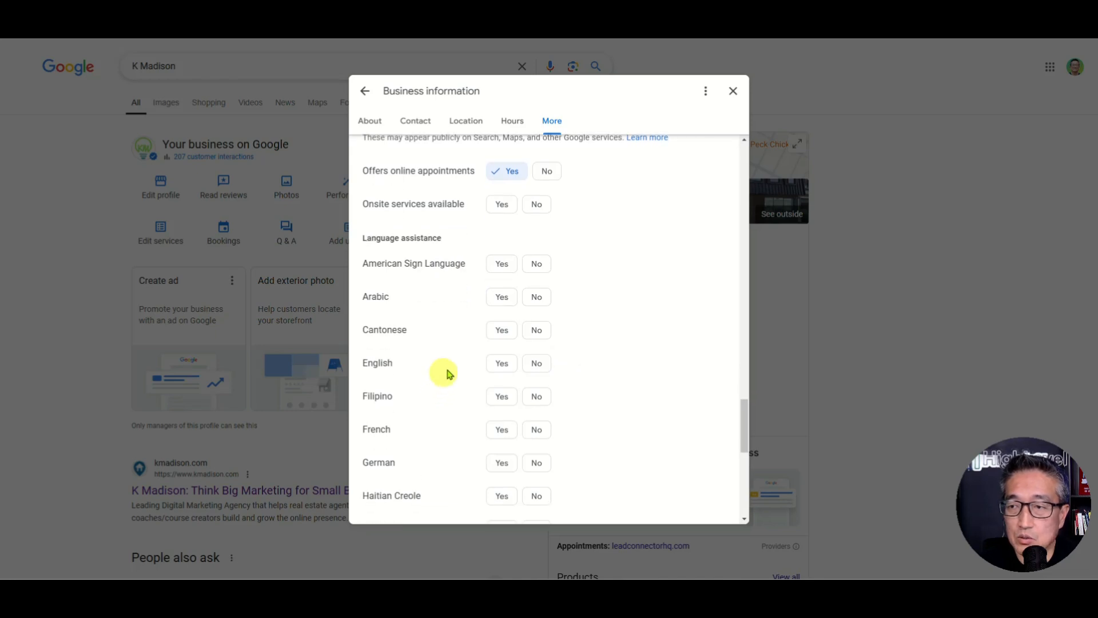
pyautogui.click(502, 365)
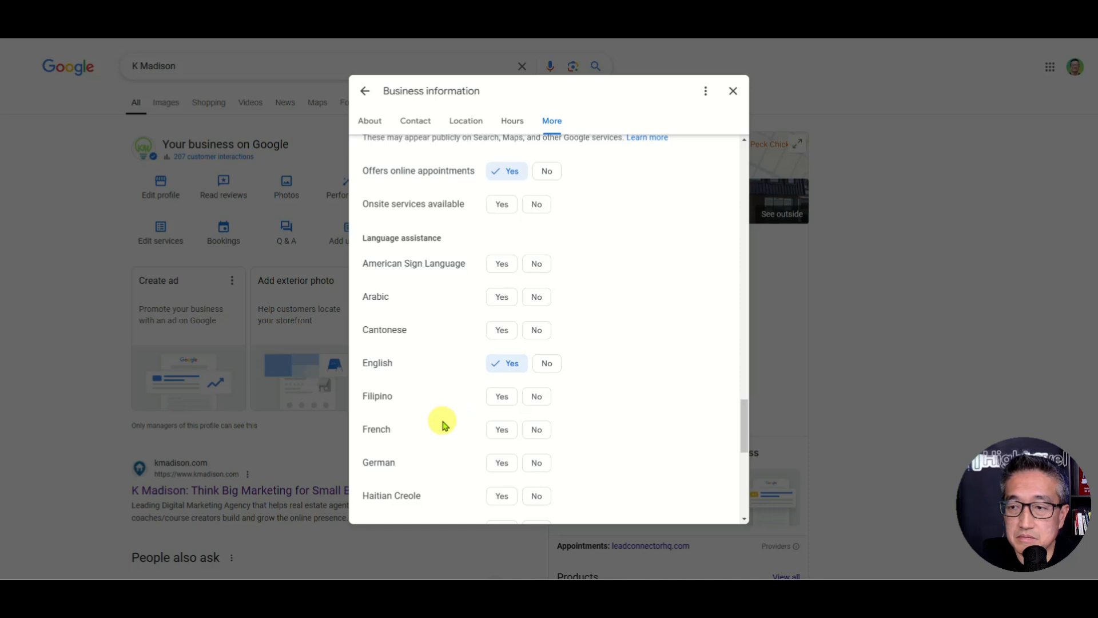
pyautogui.scroll(-2, 441, 422)
pyautogui.scroll(-1, 440, 424)
pyautogui.click(496, 424)
pyautogui.scroll(-1, 460, 440)
pyautogui.scroll(-4, 460, 439)
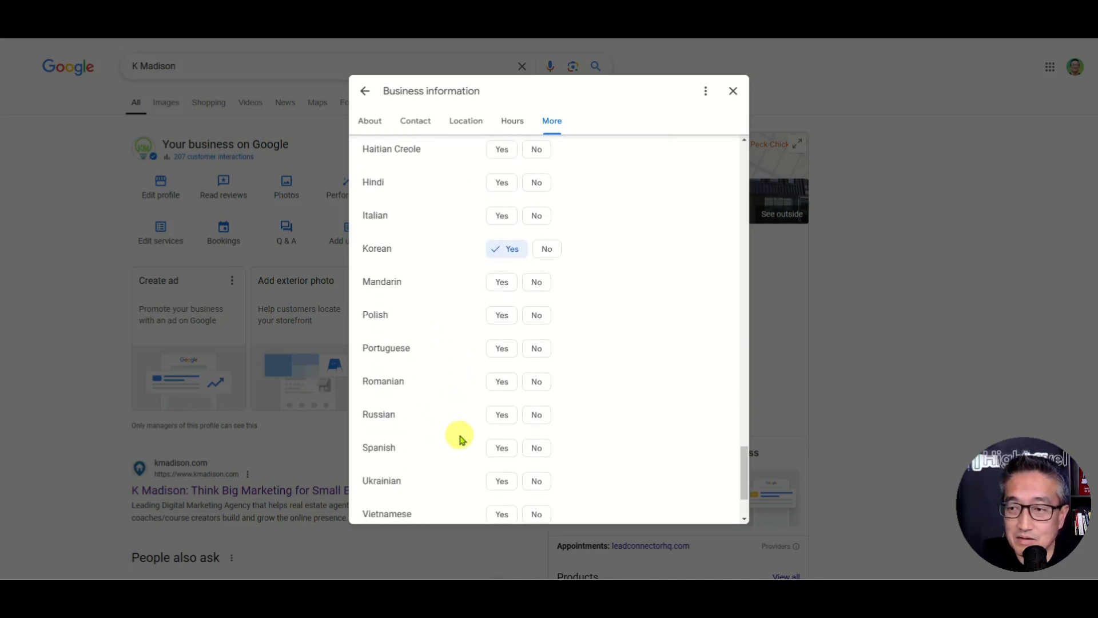
pyautogui.click(390, 461)
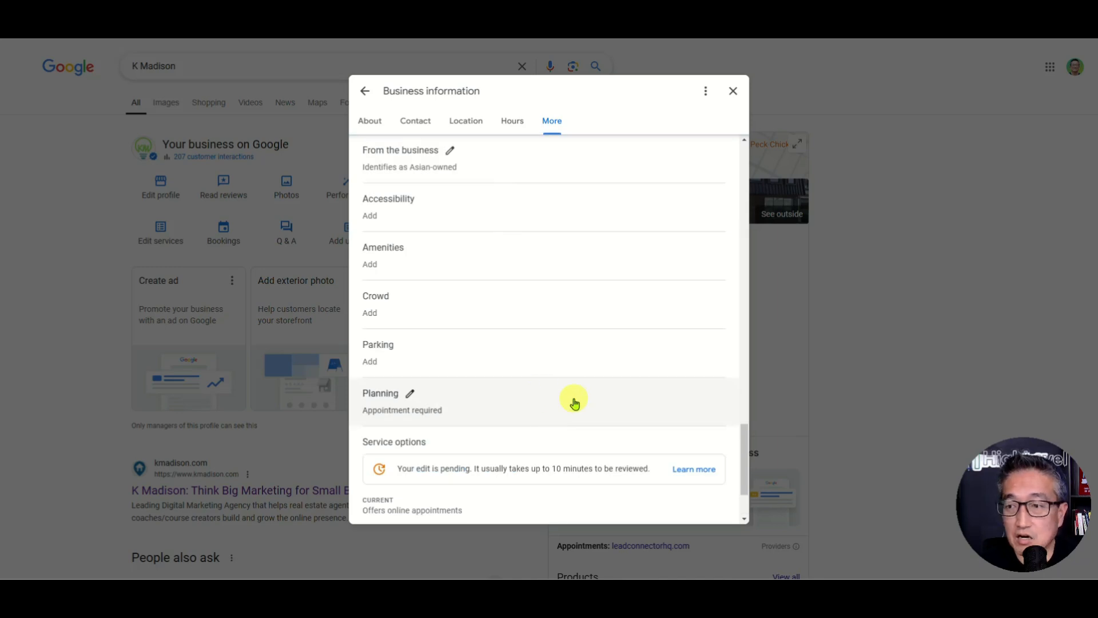
pyautogui.scroll(-2, 577, 404)
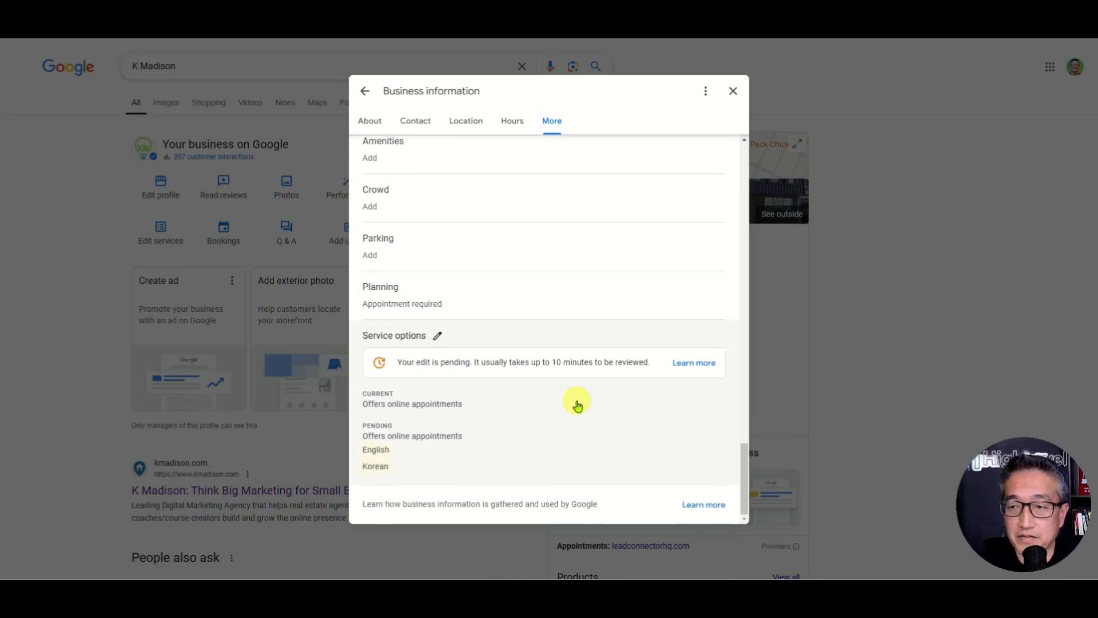
pyautogui.scroll(10, 578, 405)
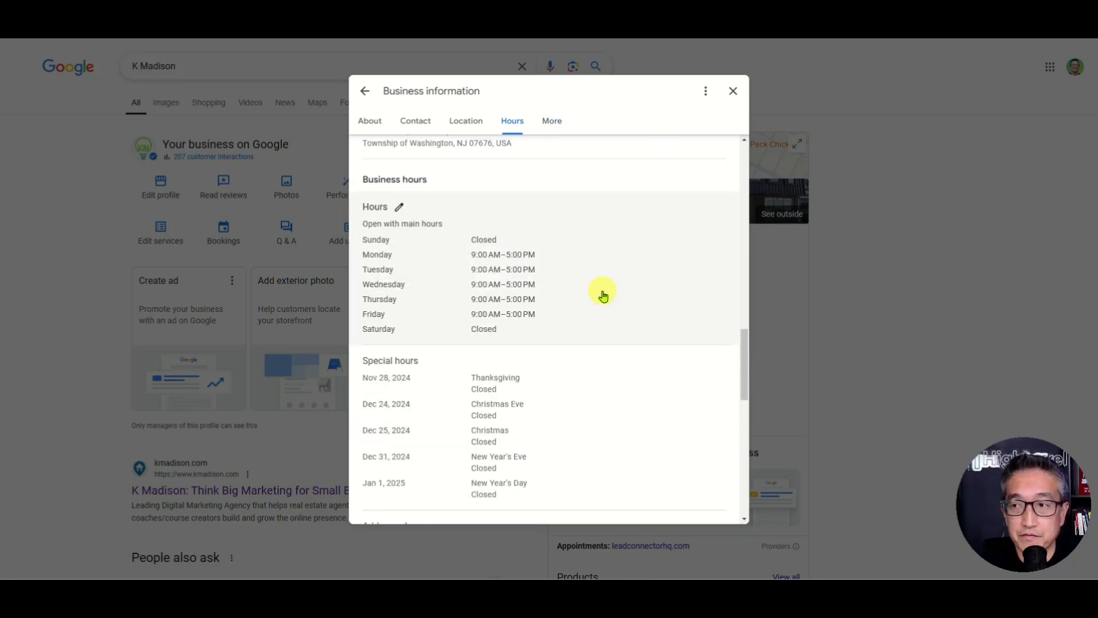
pyautogui.scroll(10, 613, 285)
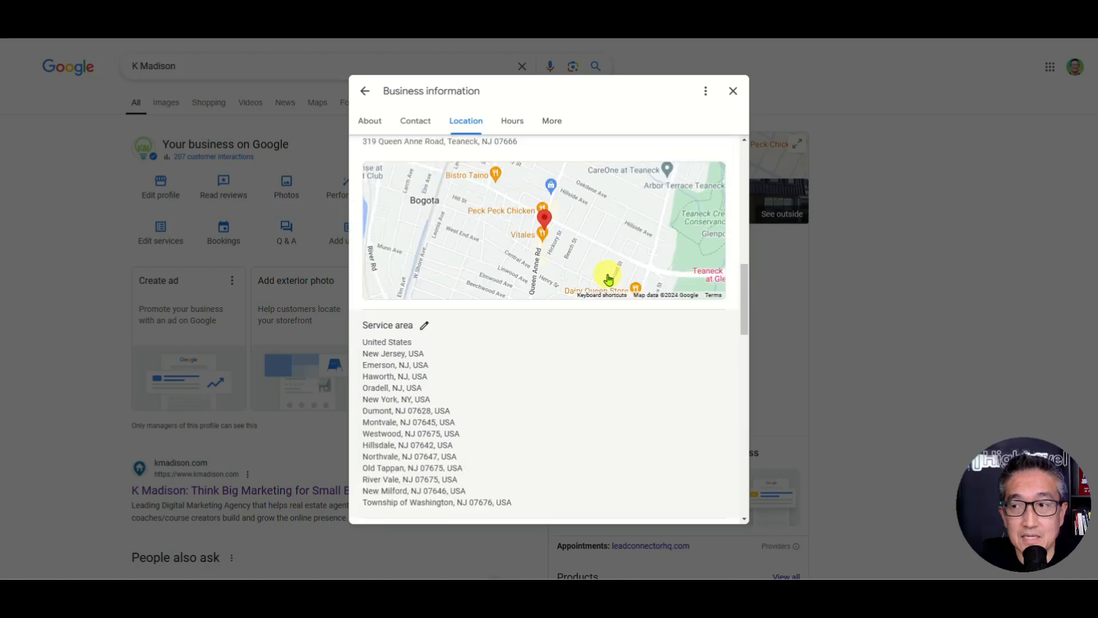